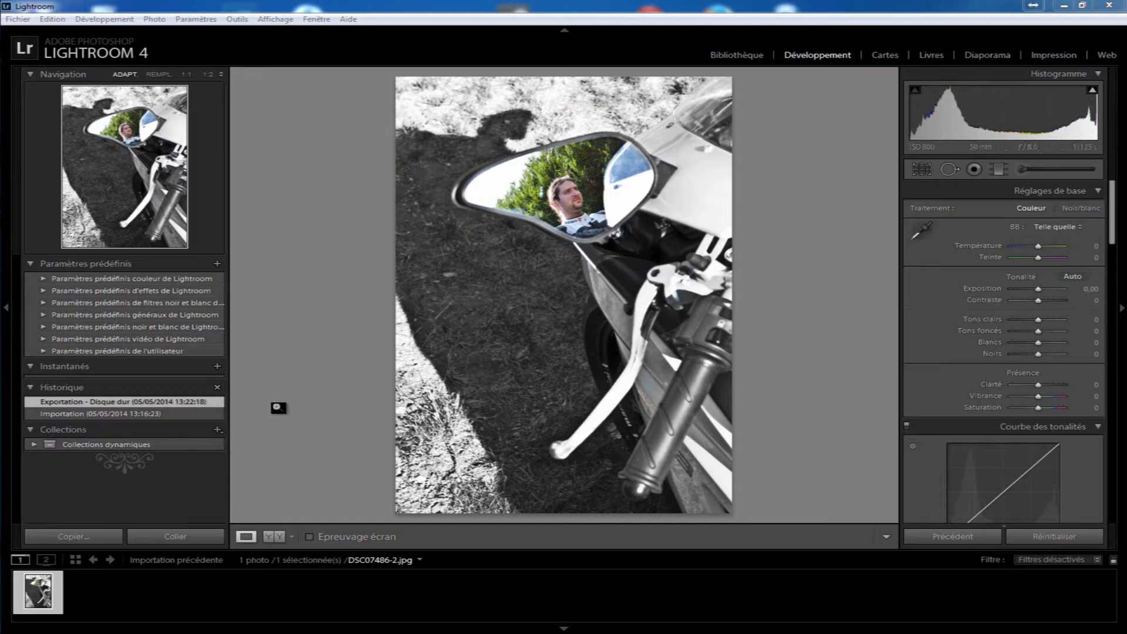
- Add the Desat folder from the desktop, import both of its photos, and open DSC06292.jpg for developing
click(737, 54)
click(217, 318)
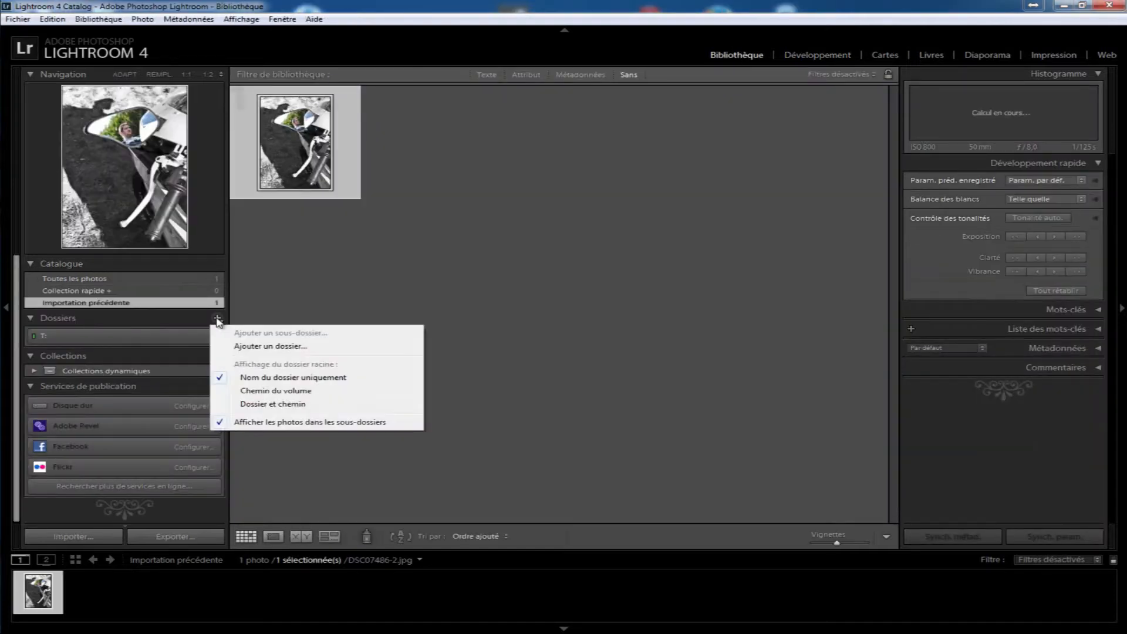
click(311, 346)
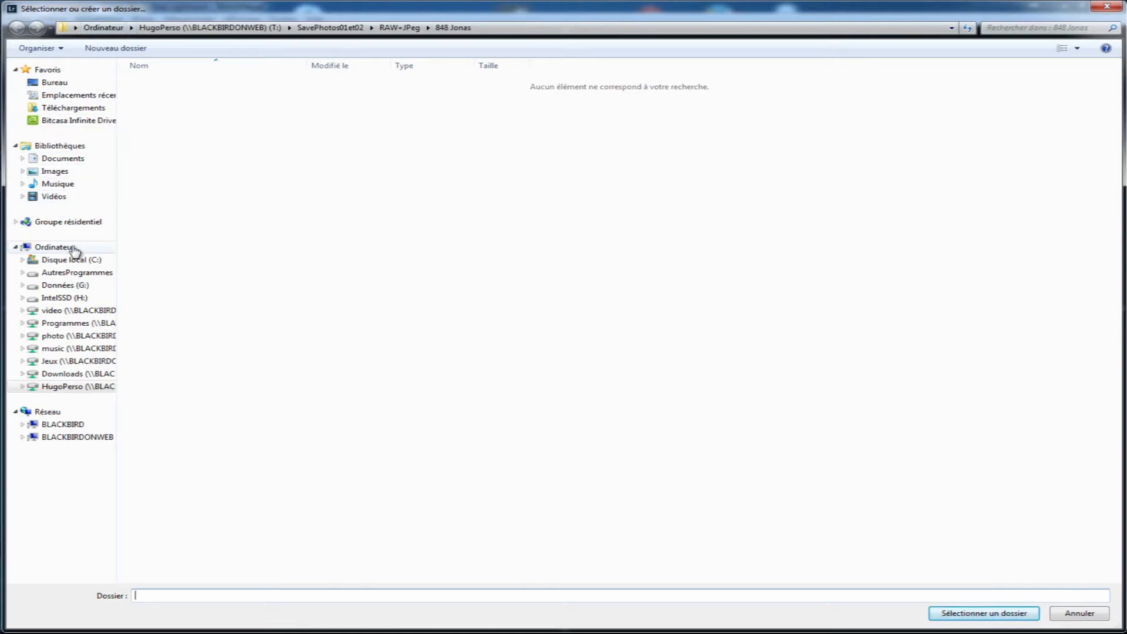
click(64, 83)
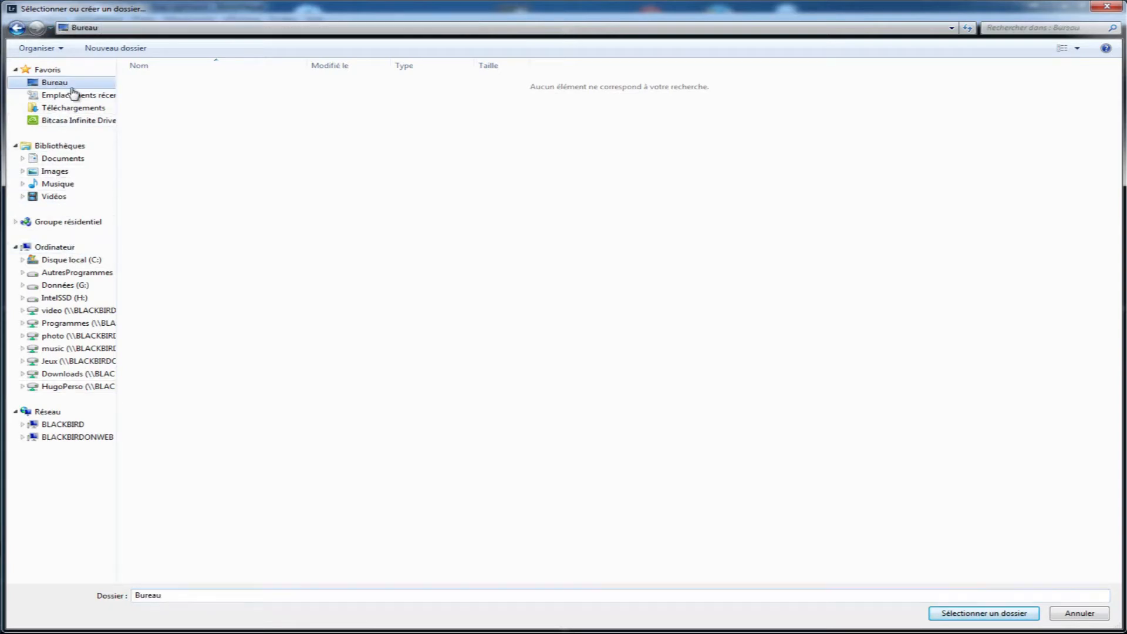
double_click(201, 118)
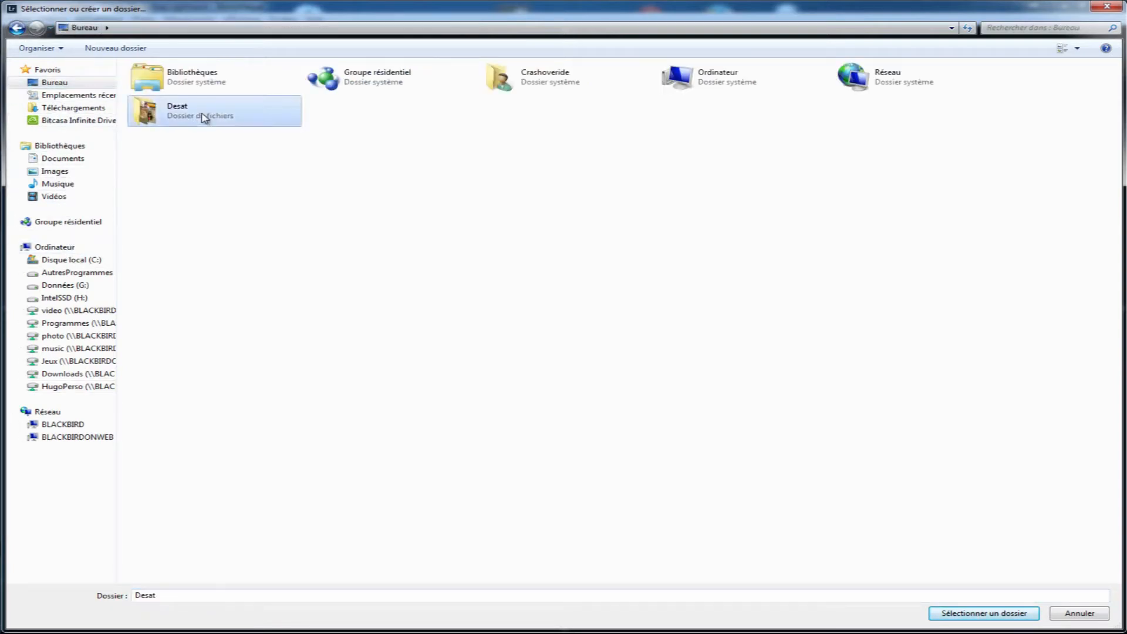
click(1003, 614)
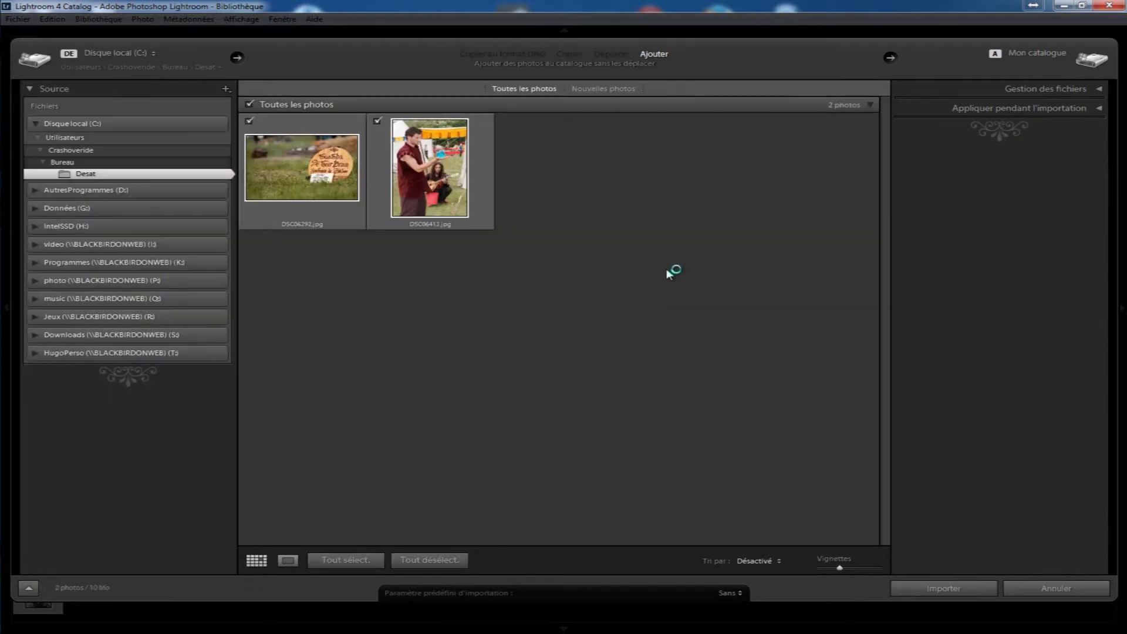
click(957, 590)
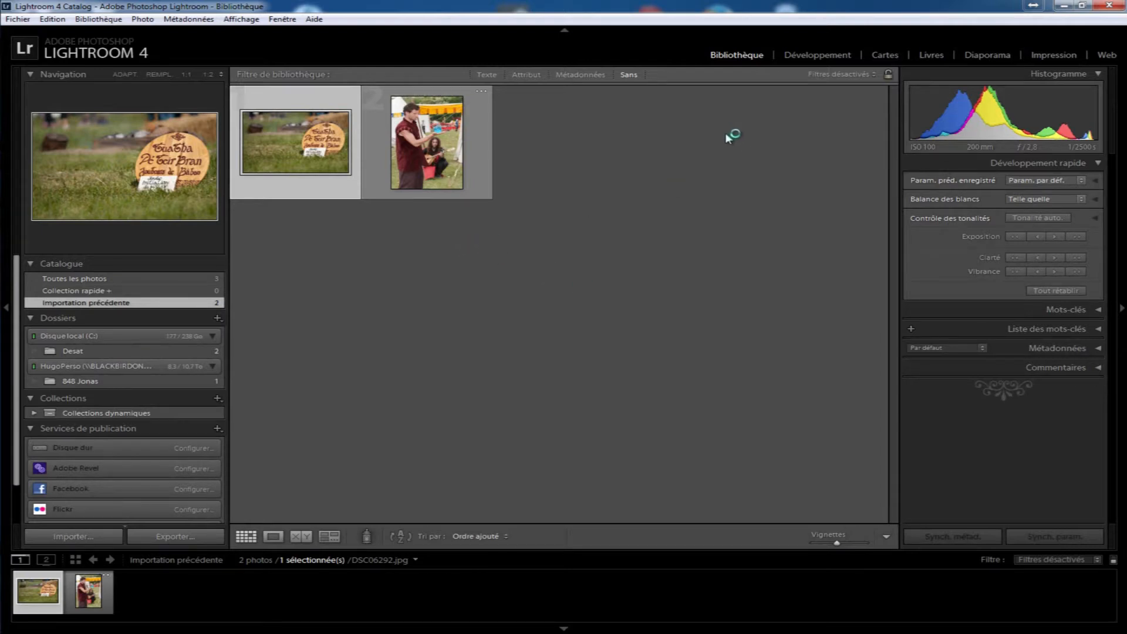
click(817, 57)
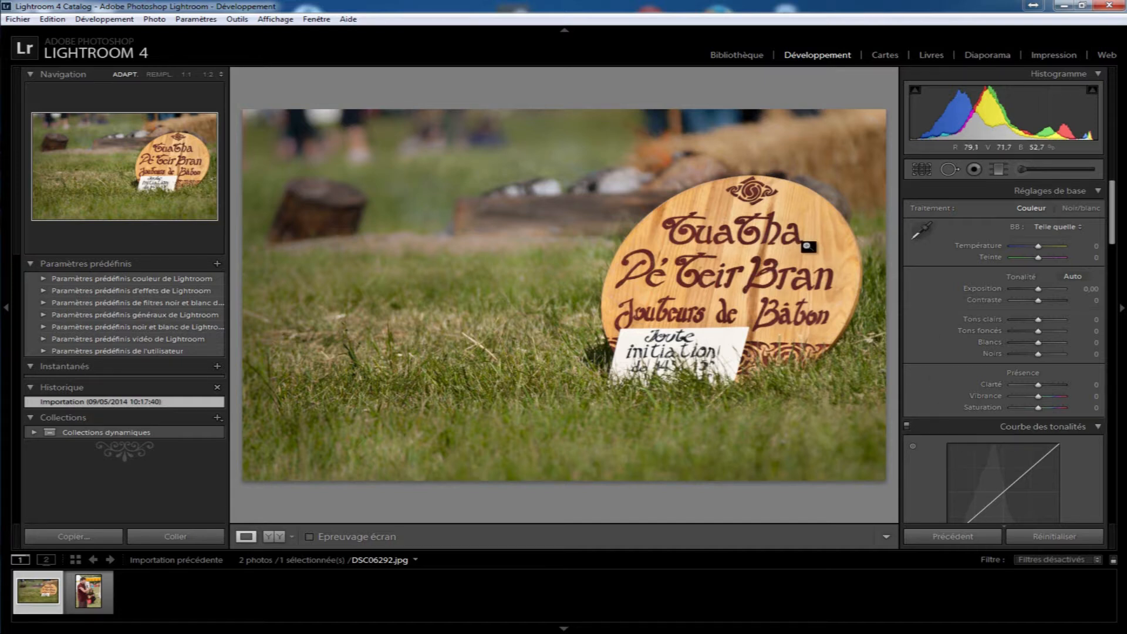
- Set the HSL saturation of green, aqua, yellow, orange and blue to -100
drag(1112, 211, 1112, 296)
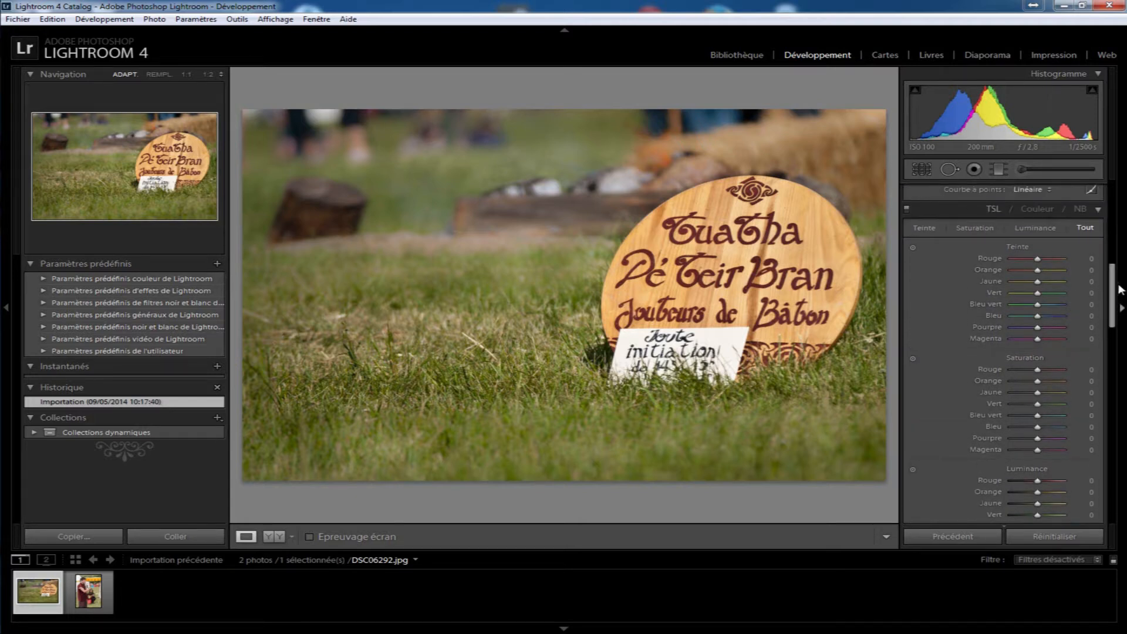
drag(1117, 288, 1114, 300)
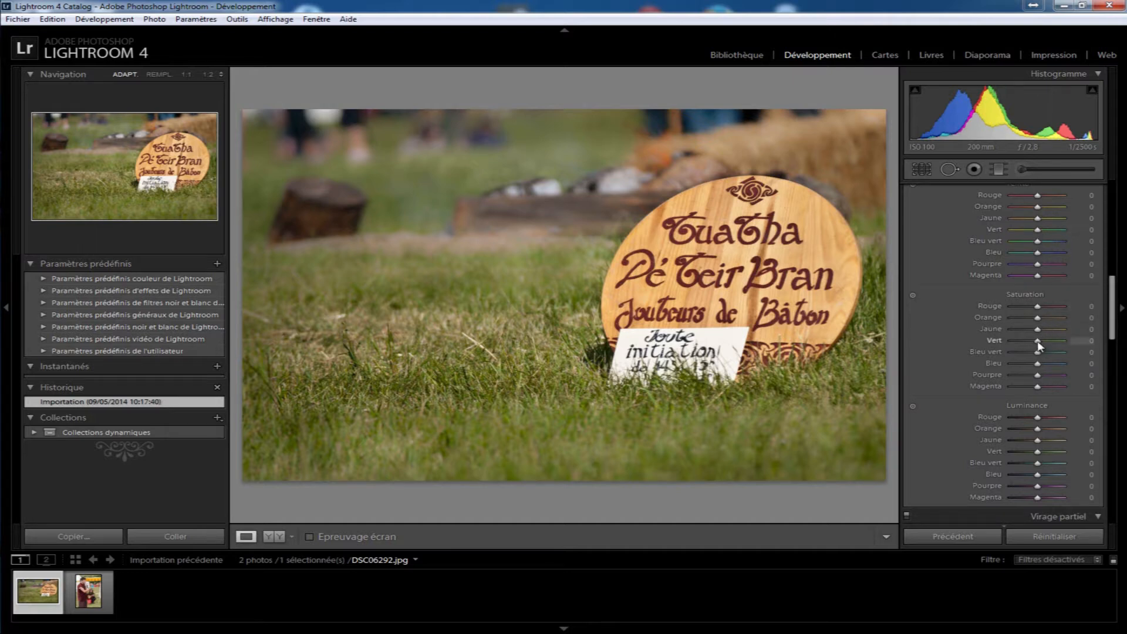
drag(1038, 342, 981, 343)
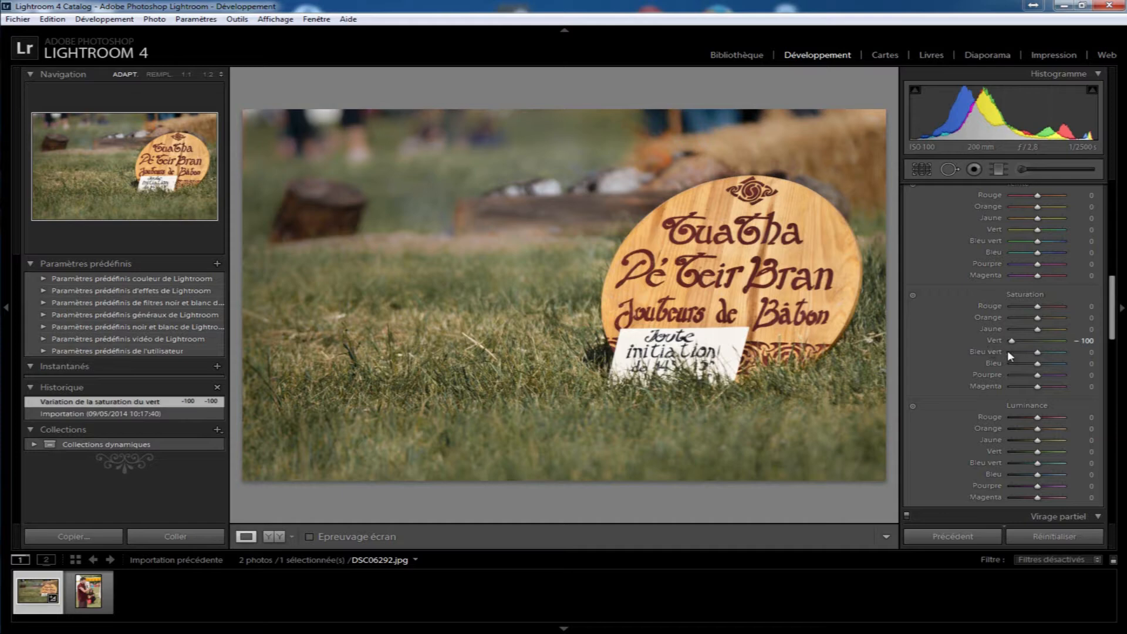
drag(1037, 352, 971, 354)
drag(1038, 329, 972, 332)
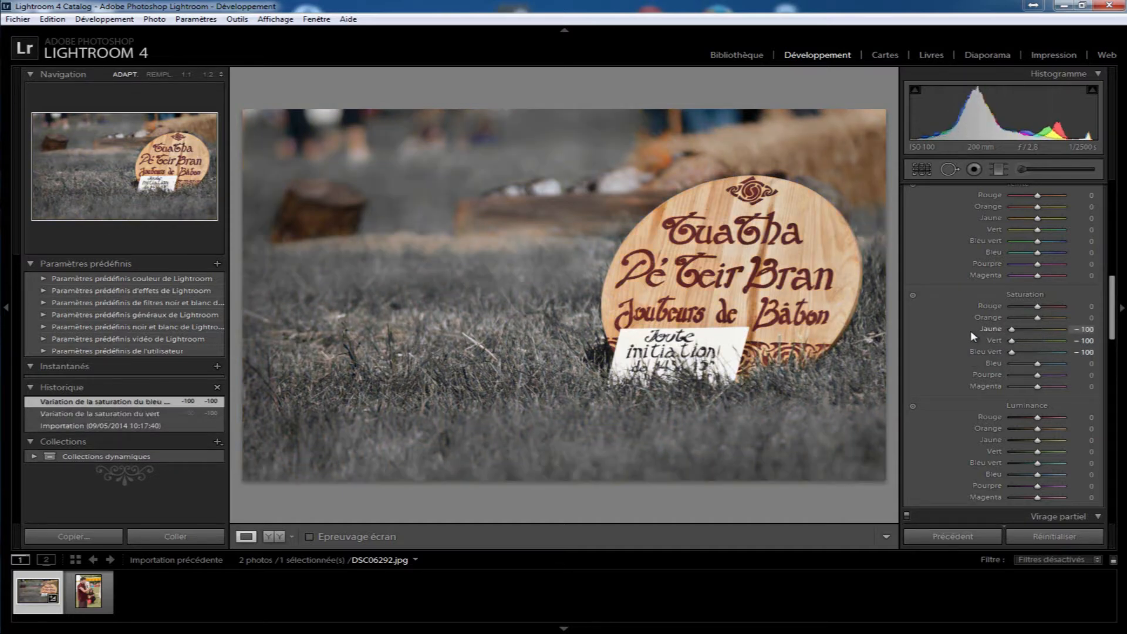
drag(1037, 318, 989, 326)
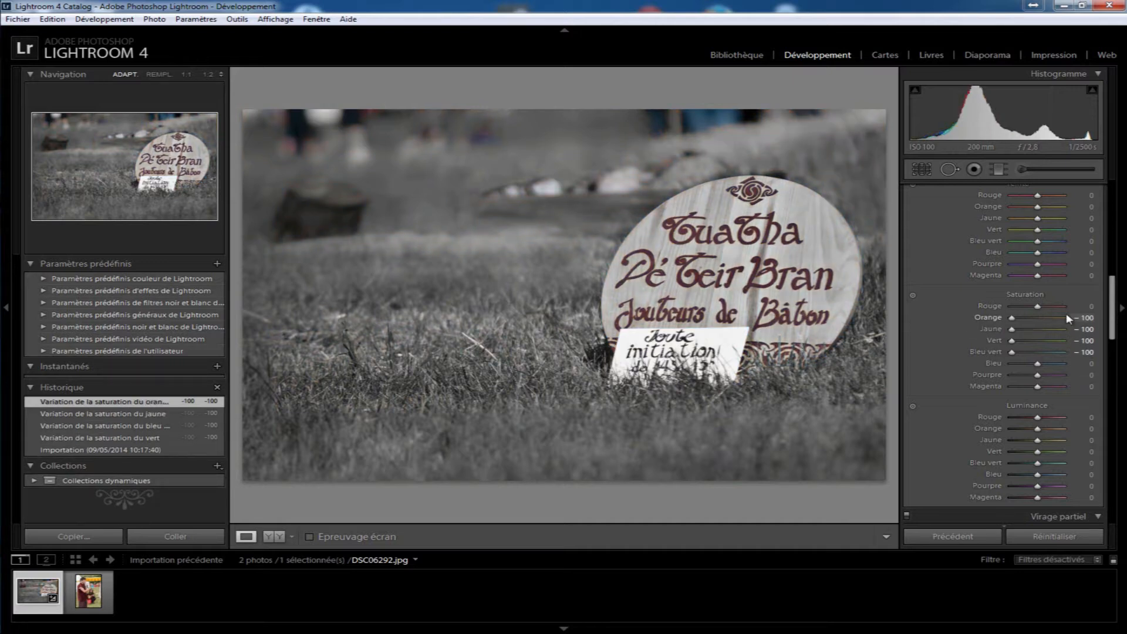
drag(1038, 368, 972, 368)
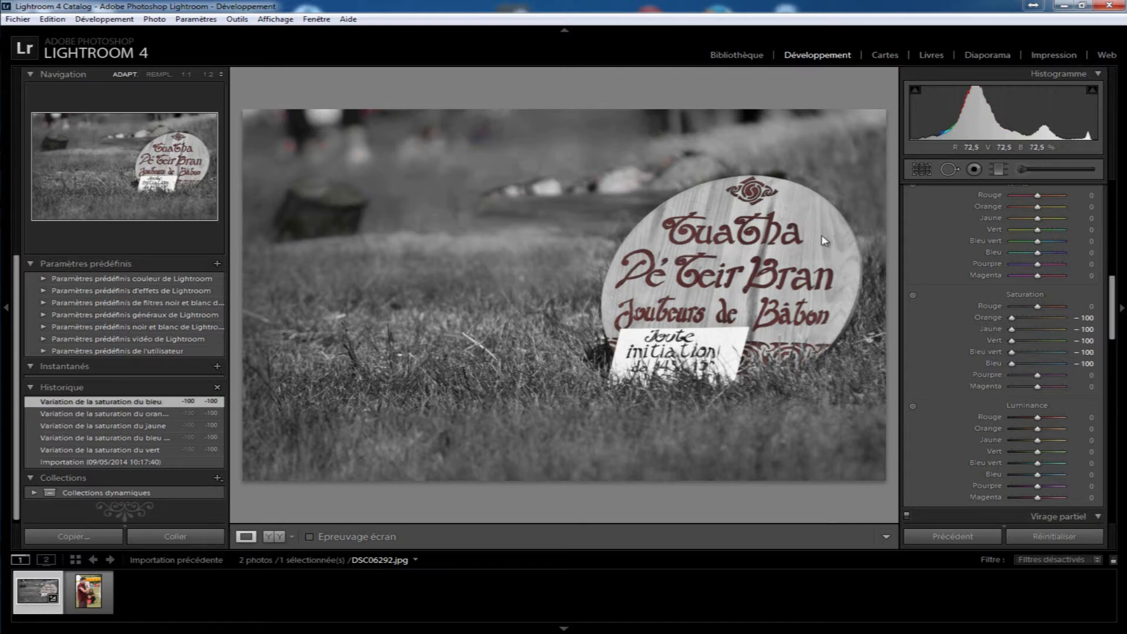
- Try orange saturation at +86, reset it to 0, set yellow saturation to +3 and compare the photo before and after
drag(1019, 318, 1062, 320)
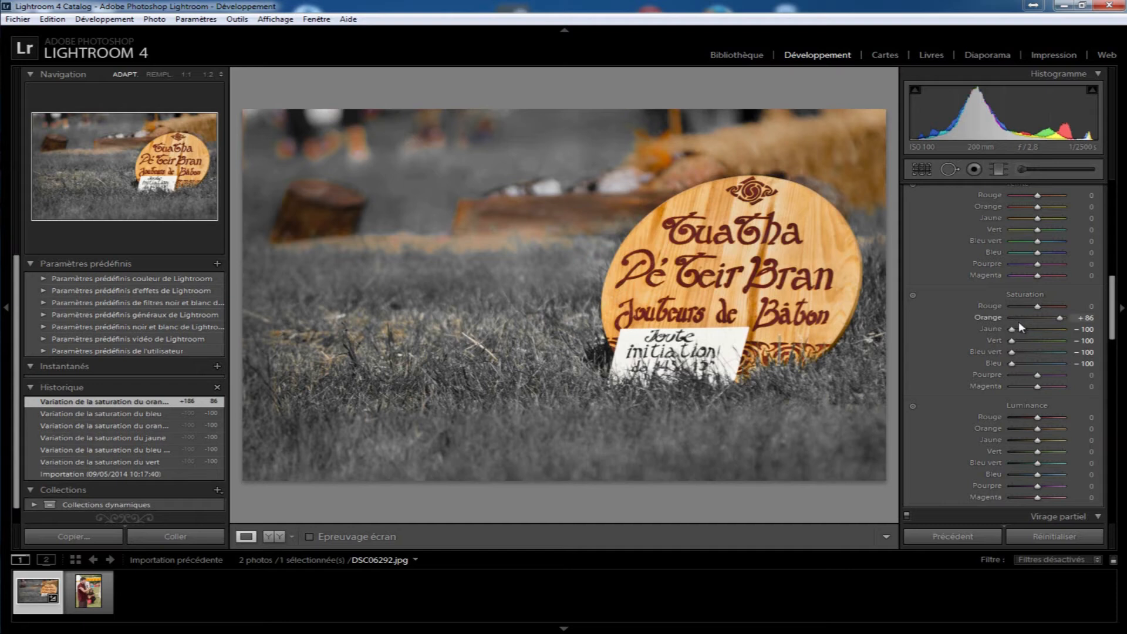
double_click(988, 317)
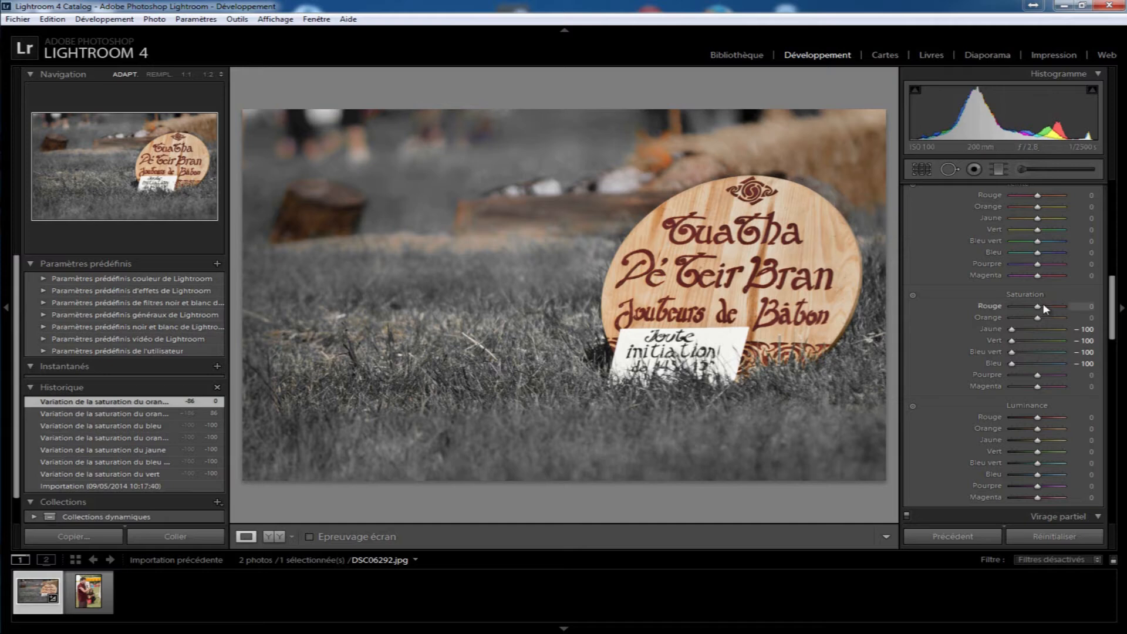
drag(1014, 332, 1034, 335)
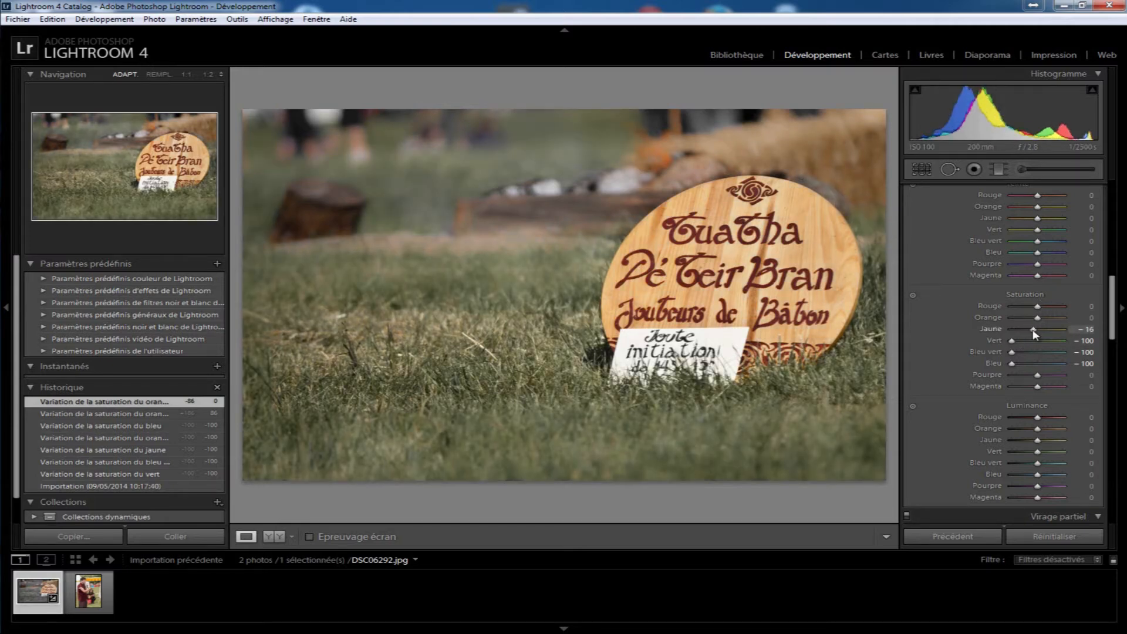
double_click(1035, 333)
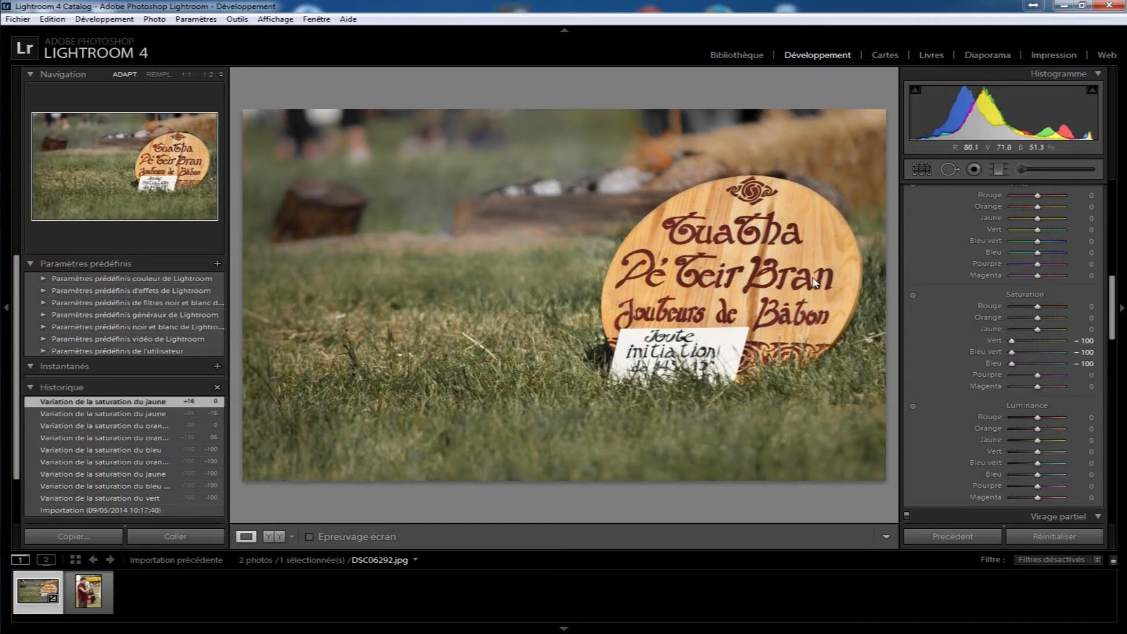
mouse_move(1040, 330)
mouse_down()
mouse_move(977, 330)
mouse_move(1042, 330)
mouse_up()
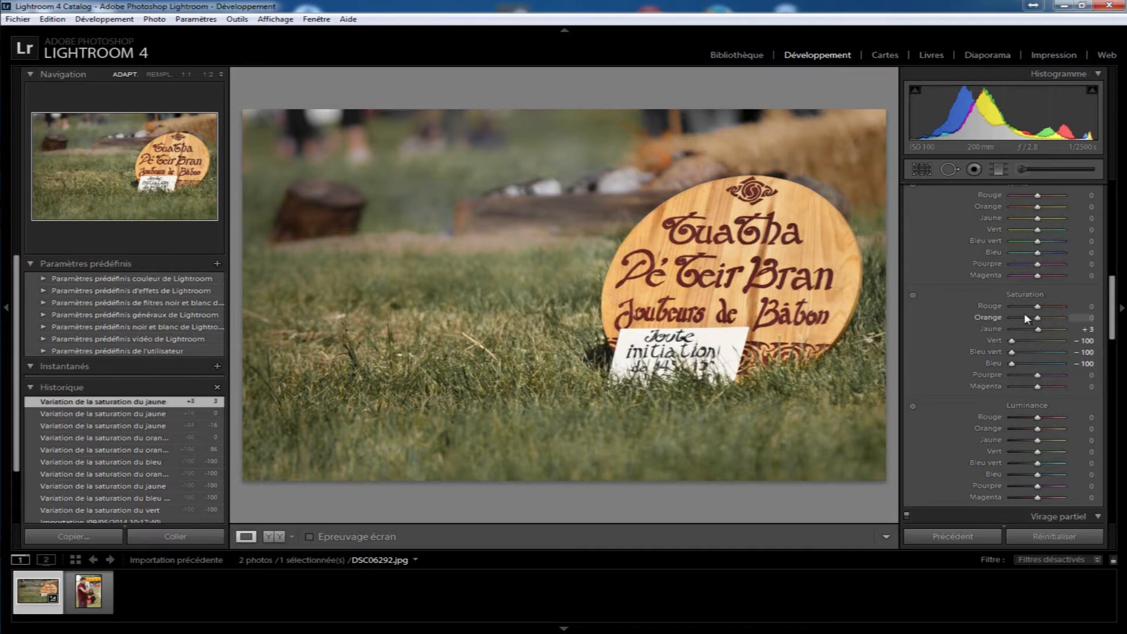
click(275, 537)
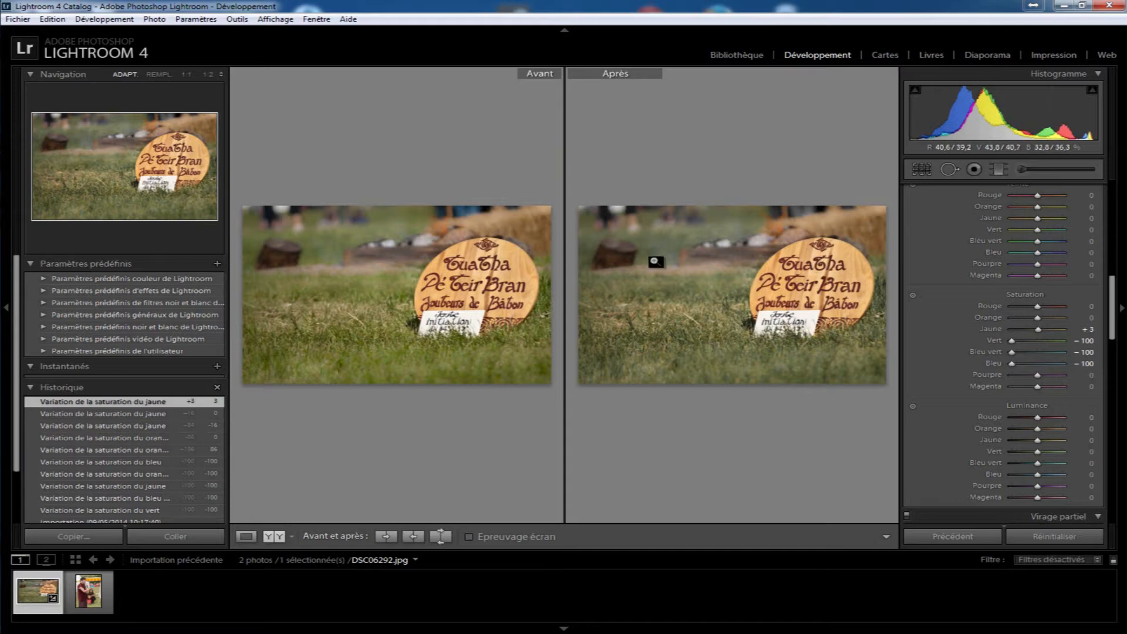
click(246, 537)
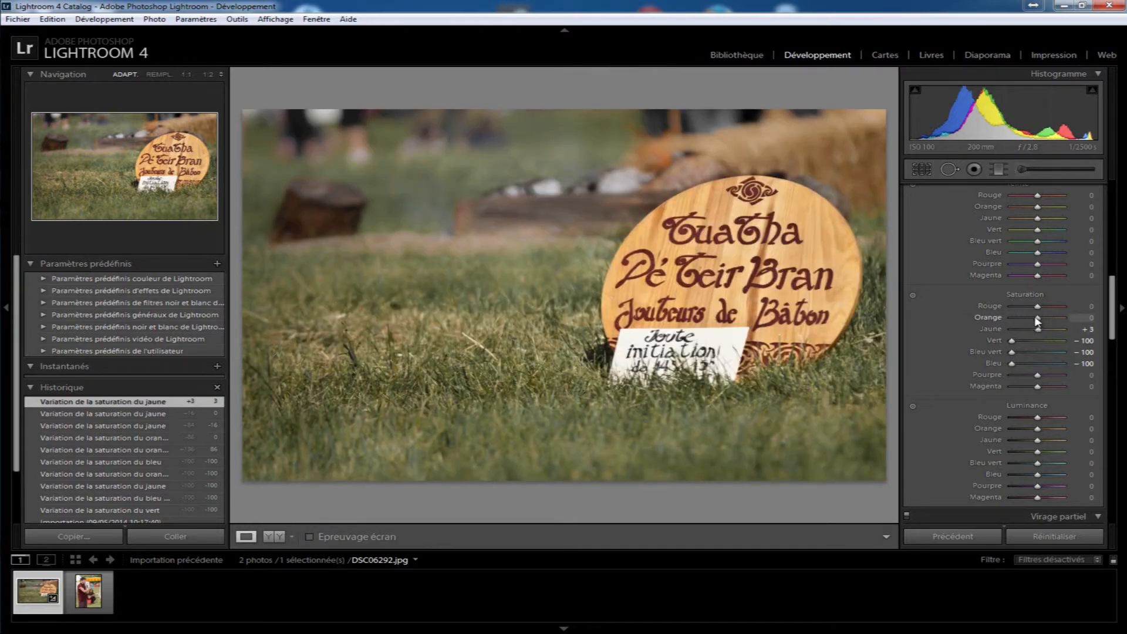
- Try yellow saturation at -100 with orange at +30, and reset all the HSL saturation values
drag(1037, 318, 933, 360)
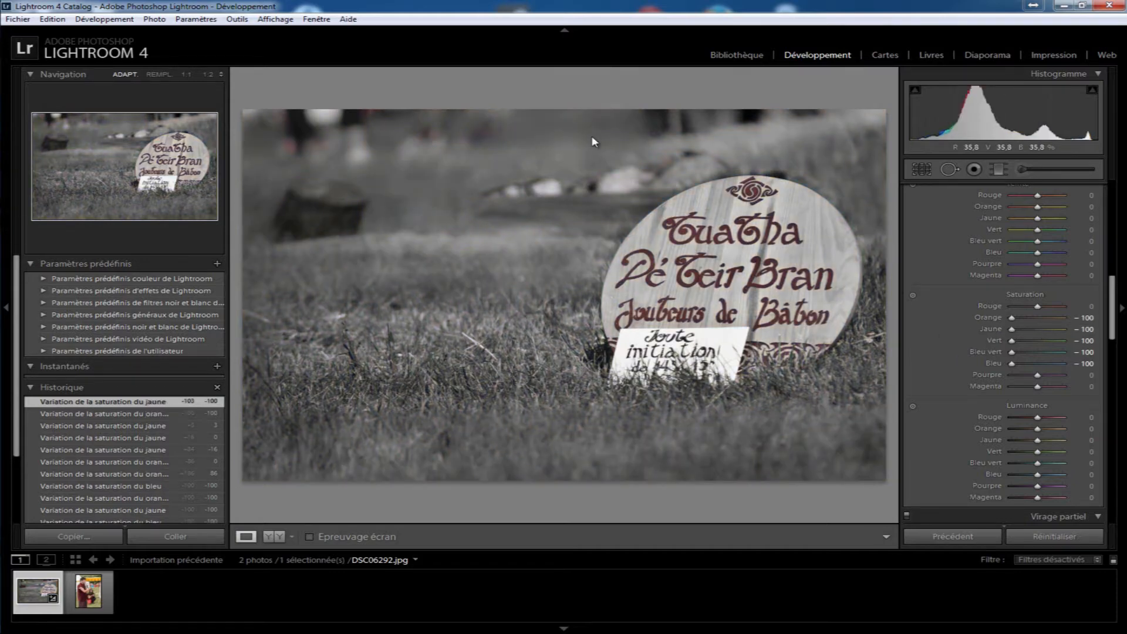
drag(1012, 318, 1046, 317)
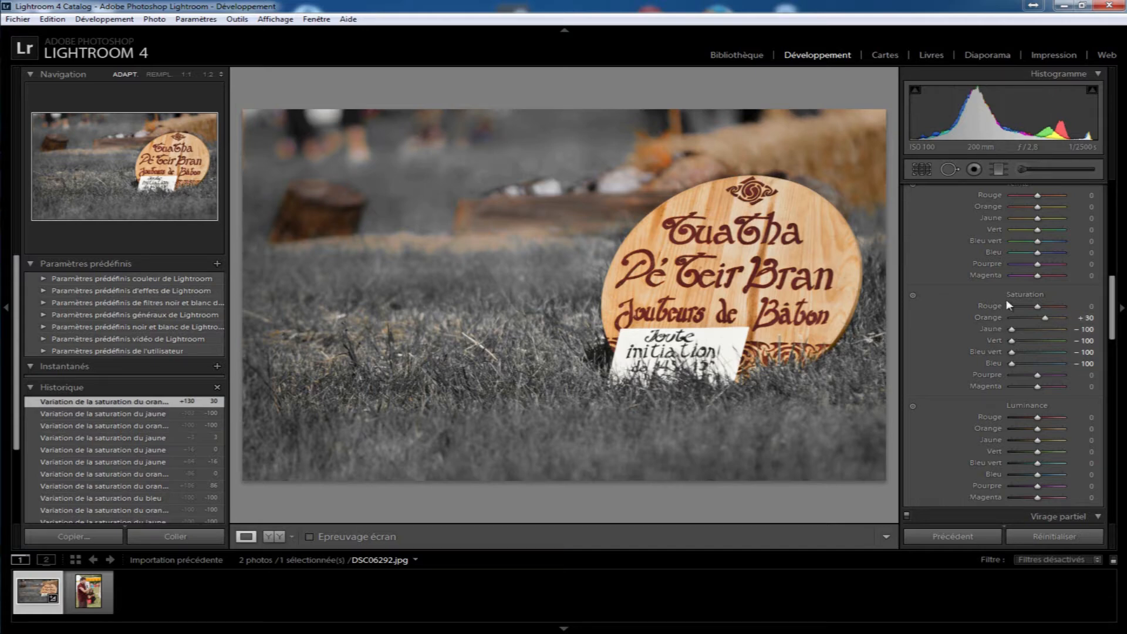
double_click(1025, 295)
- Start the adjustment brush with clarity and sharpness reset to 0 and auto masking off
drag(1112, 311, 1101, 195)
click(1023, 168)
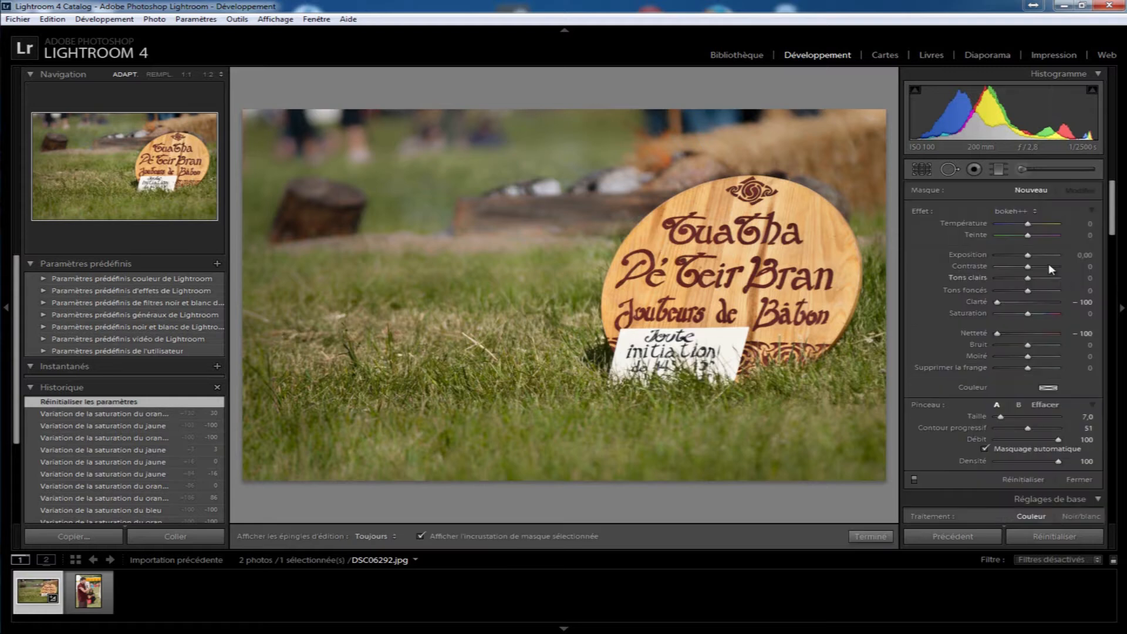
double_click(978, 301)
double_click(975, 333)
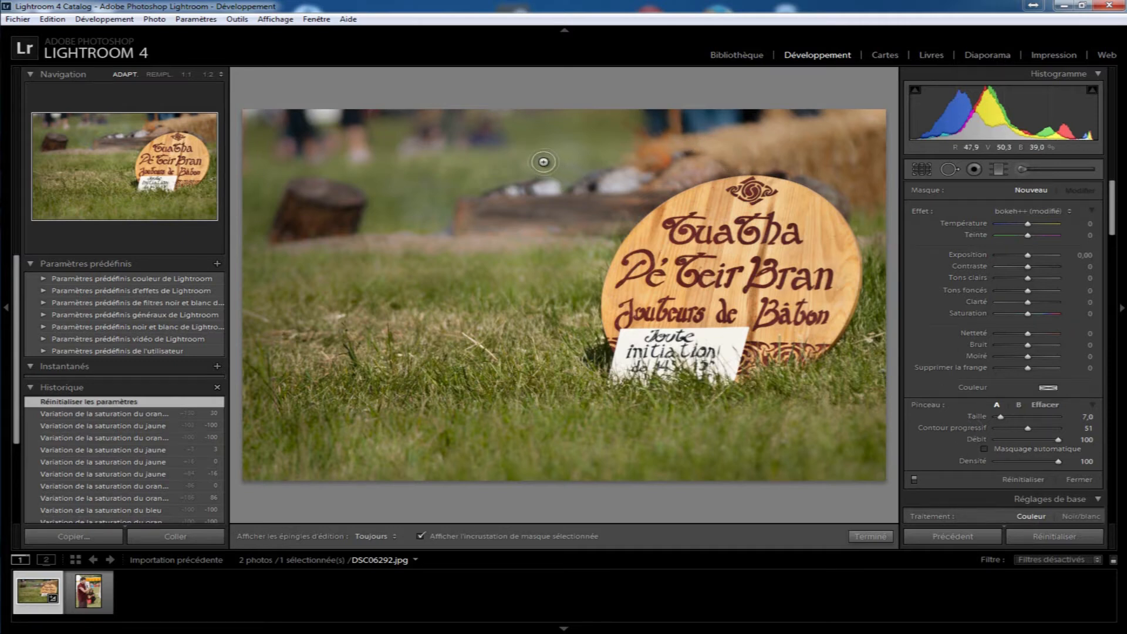
- Paint a brush mask over the blurred background and the grass to the left of the wooden sign
scroll(508, 135, up, 5)
key(h)
mouse_move(869, 116)
mouse_down()
mouse_move(357, 121)
mouse_move(854, 135)
mouse_move(915, 191)
mouse_move(875, 188)
mouse_move(767, 143)
mouse_move(630, 167)
mouse_move(528, 281)
mouse_move(604, 133)
mouse_move(440, 352)
mouse_move(439, 293)
mouse_up()
key(h)
scroll(439, 292, up, 9)
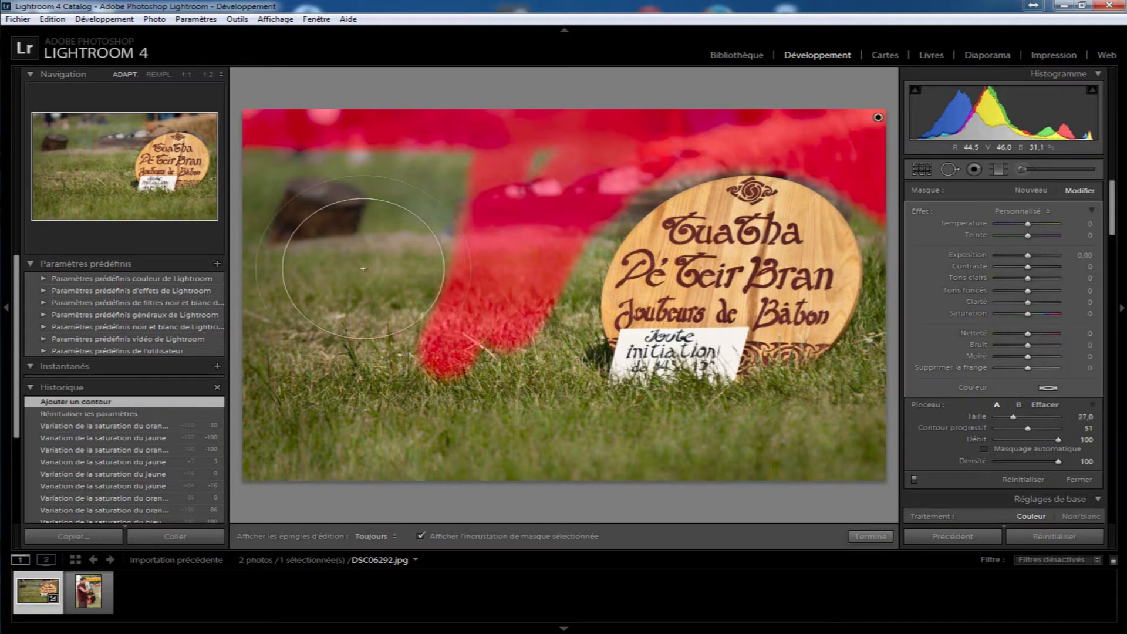
mouse_move(303, 238)
mouse_down()
mouse_move(275, 127)
mouse_move(323, 80)
mouse_move(428, 491)
mouse_move(415, 125)
mouse_up()
drag(430, 421, 453, 390)
key(h)
scroll(478, 402, down, 8)
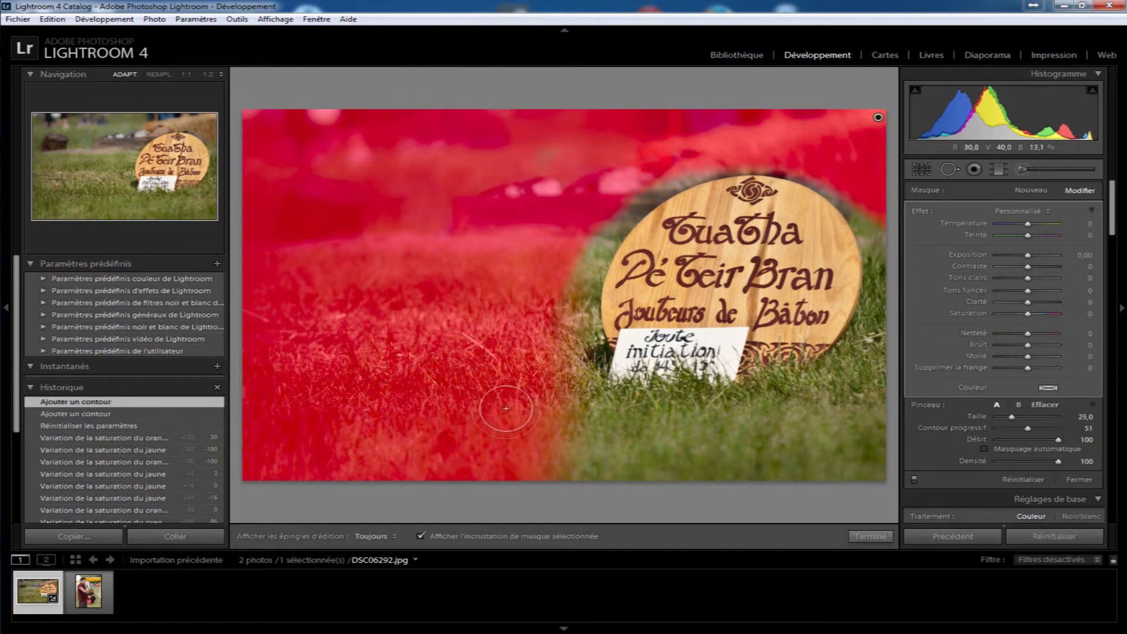
- Extend the mask over the foreground grass and the area to the right of and above the sign
mouse_move(525, 411)
mouse_down()
mouse_move(822, 437)
mouse_move(654, 491)
mouse_move(488, 488)
mouse_up()
scroll(857, 405, down, 3)
key(h)
mouse_move(822, 411)
mouse_down()
mouse_move(890, 303)
mouse_move(857, 409)
mouse_move(893, 384)
mouse_move(896, 359)
mouse_move(888, 226)
mouse_move(832, 160)
mouse_up()
mouse_move(703, 141)
mouse_down()
mouse_move(593, 229)
mouse_move(572, 282)
mouse_move(581, 394)
mouse_move(724, 408)
mouse_move(890, 374)
mouse_up()
key(h)
- Turn on auto masking and paint the mask closely along the edge of the round wooden sign
click(983, 450)
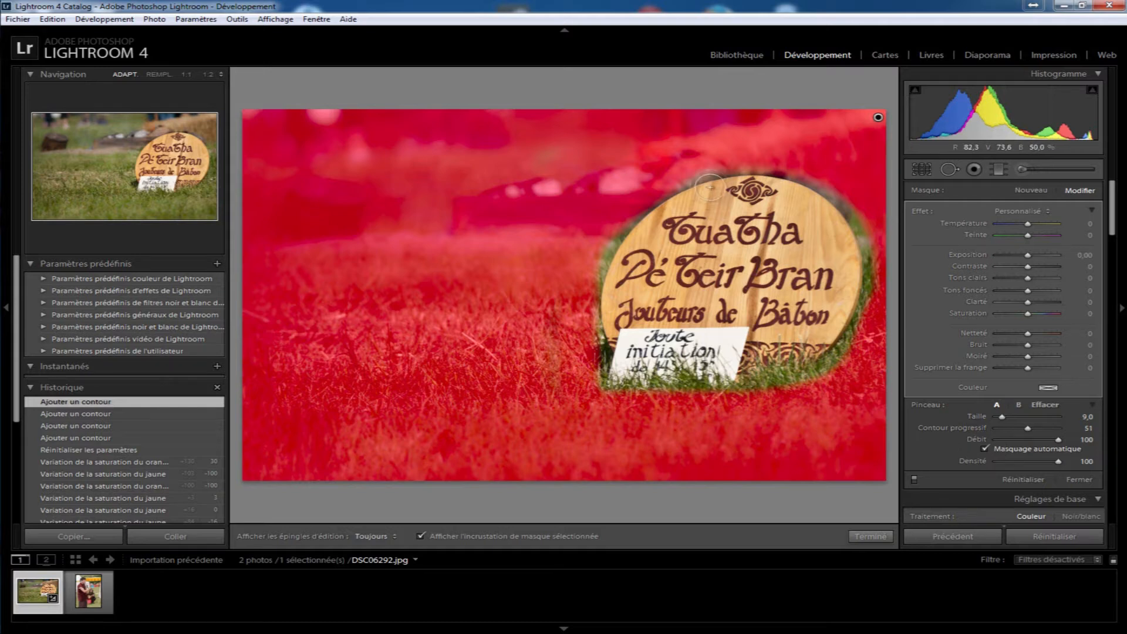
key(h)
mouse_move(642, 200)
mouse_down()
mouse_move(599, 260)
mouse_move(594, 351)
mouse_move(585, 333)
mouse_move(586, 314)
mouse_move(599, 365)
mouse_move(592, 386)
mouse_move(579, 385)
mouse_move(743, 392)
mouse_move(759, 379)
mouse_move(826, 373)
mouse_move(804, 376)
mouse_move(831, 368)
mouse_move(871, 291)
mouse_move(864, 227)
mouse_move(844, 199)
mouse_move(777, 166)
mouse_move(708, 168)
mouse_move(664, 191)
mouse_up()
key(h)
key(h)
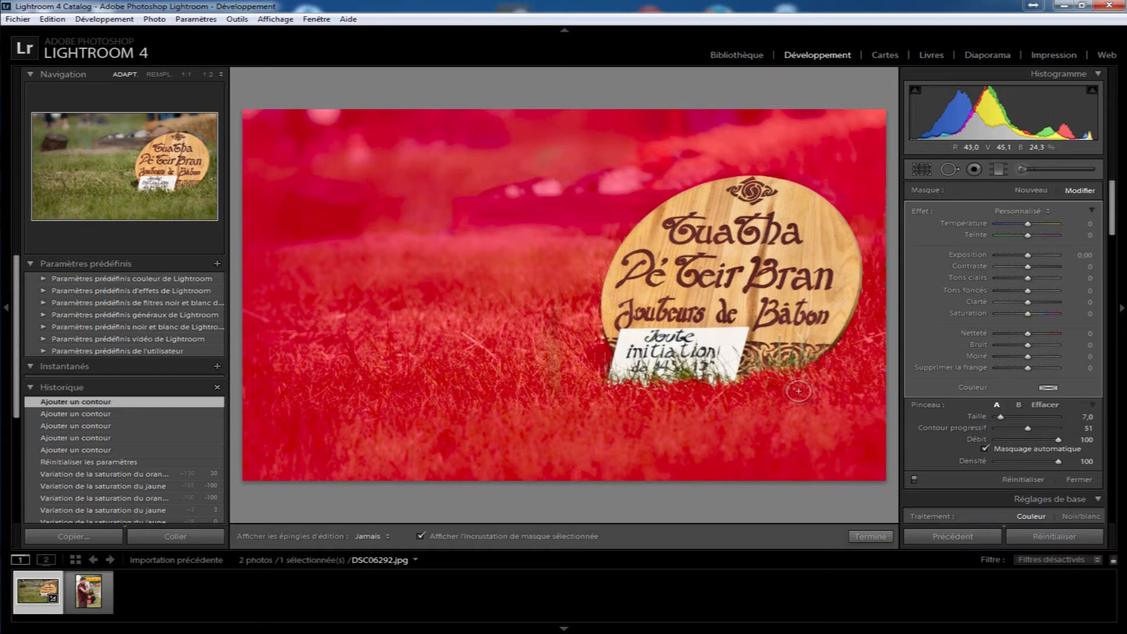
- Paint the mask over the remaining grass at the base of the sign and around the white notice
mouse_move(765, 398)
mouse_down()
mouse_move(701, 408)
mouse_move(679, 367)
mouse_move(690, 388)
mouse_move(727, 385)
mouse_move(613, 391)
mouse_up()
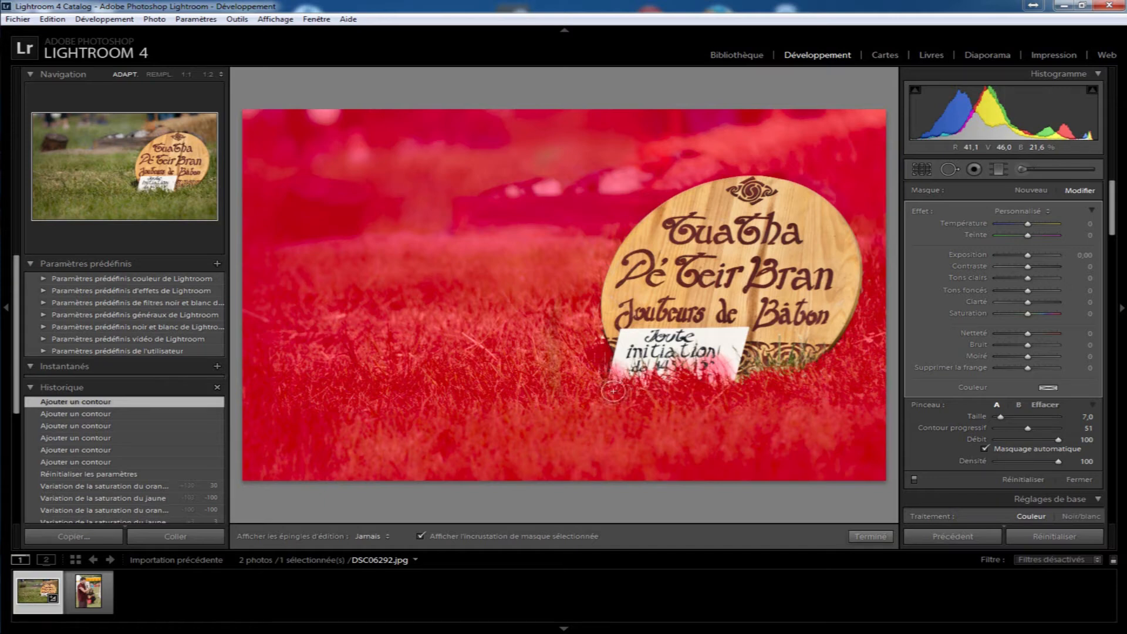
drag(592, 394, 634, 405)
mouse_move(742, 358)
mouse_down()
mouse_move(729, 355)
mouse_move(763, 370)
mouse_move(782, 364)
mouse_move(779, 346)
mouse_move(810, 351)
mouse_move(775, 364)
mouse_up()
click(791, 367)
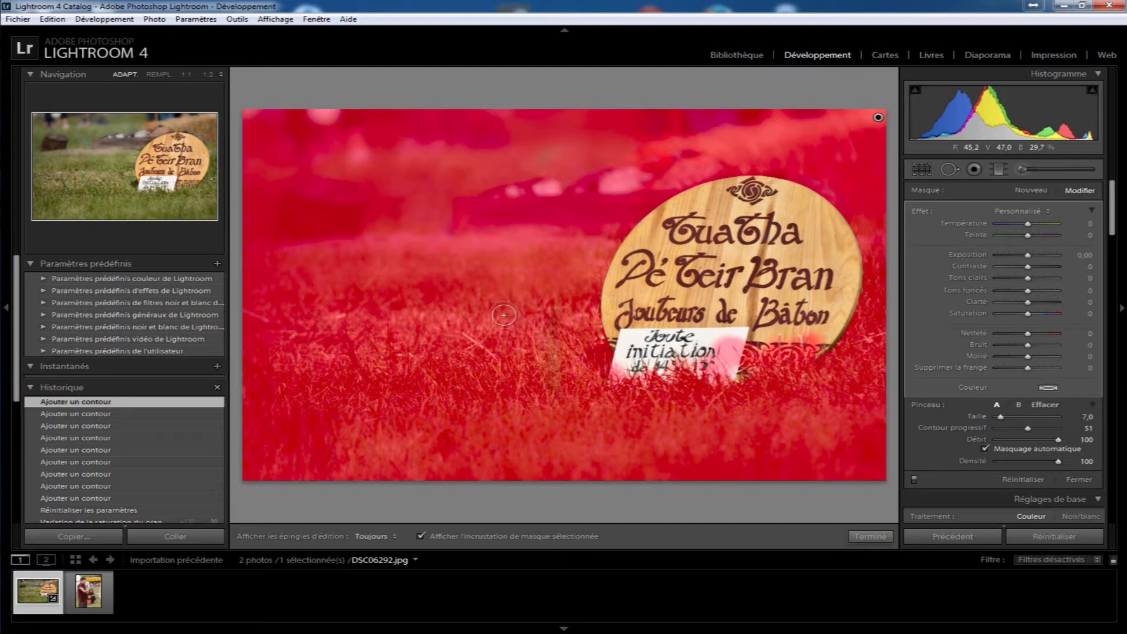
key(h)
click(746, 377)
key(h)
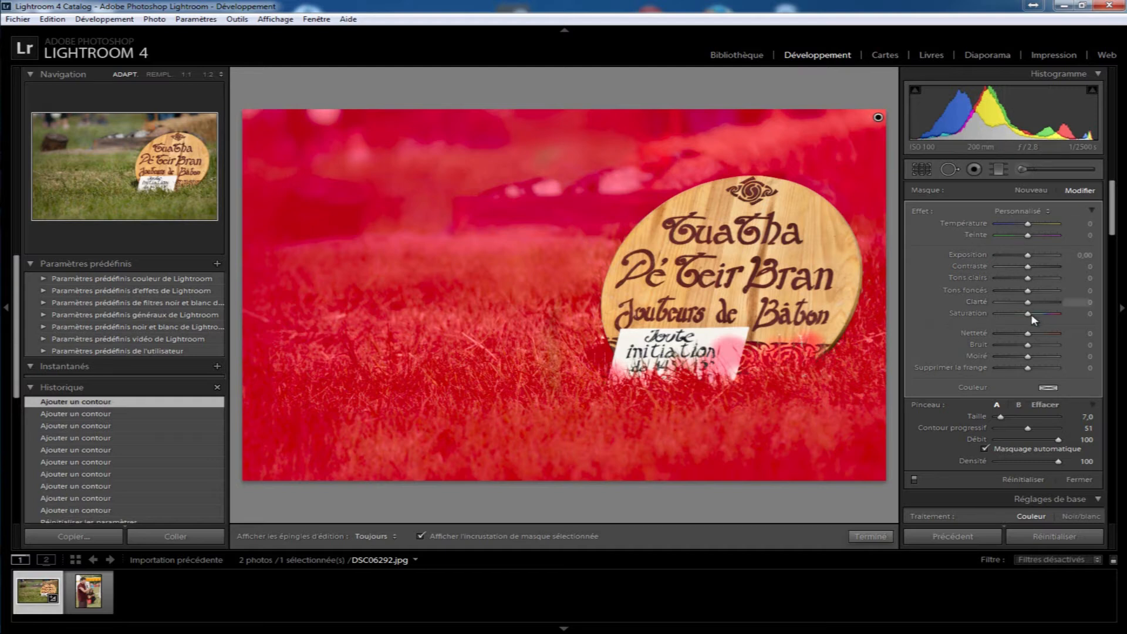
- Set the masked area's saturation to -100 and close the adjustment brush
drag(1028, 315, 918, 317)
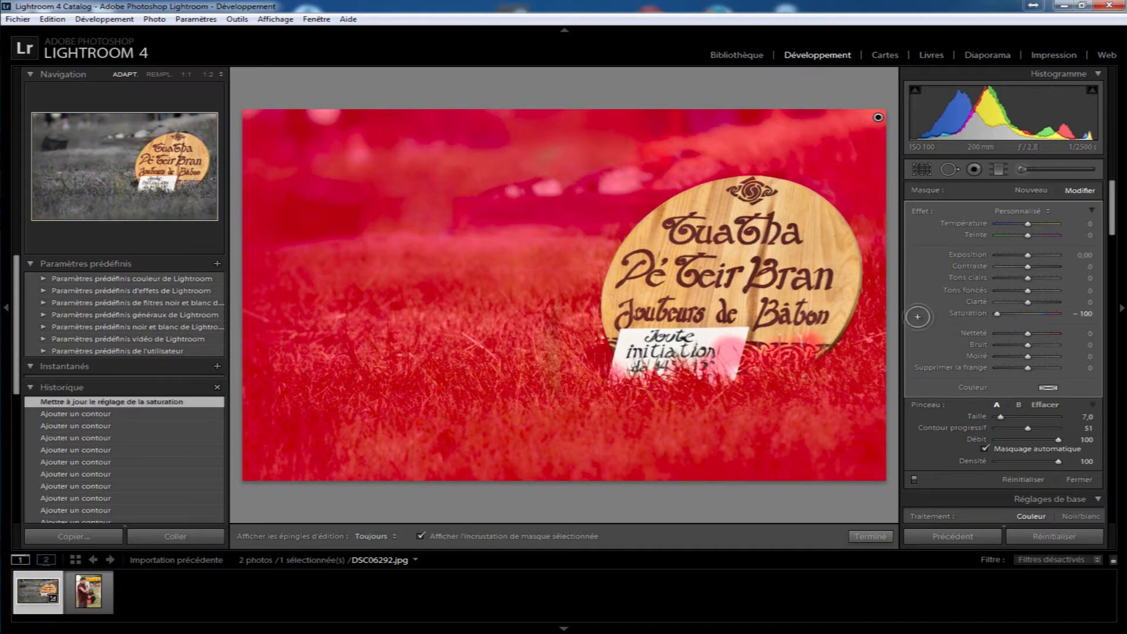
click(1025, 169)
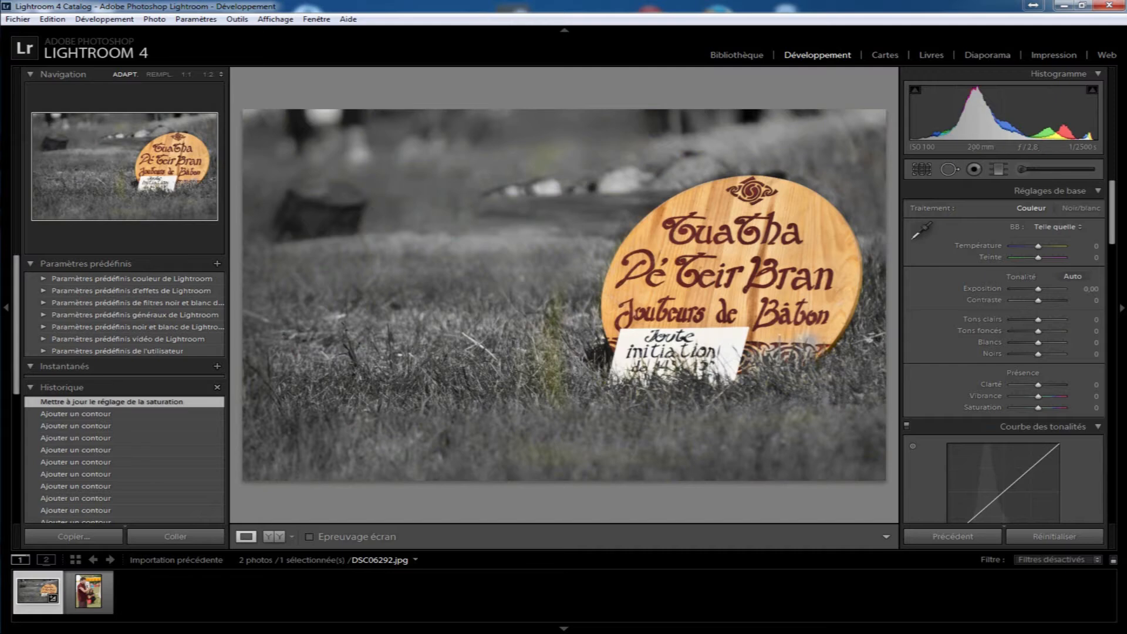
- Reopen the adjustment brush, reselect the existing desaturation mask and paint over the missed greenish patches in the grass, closing the brush
click(1054, 169)
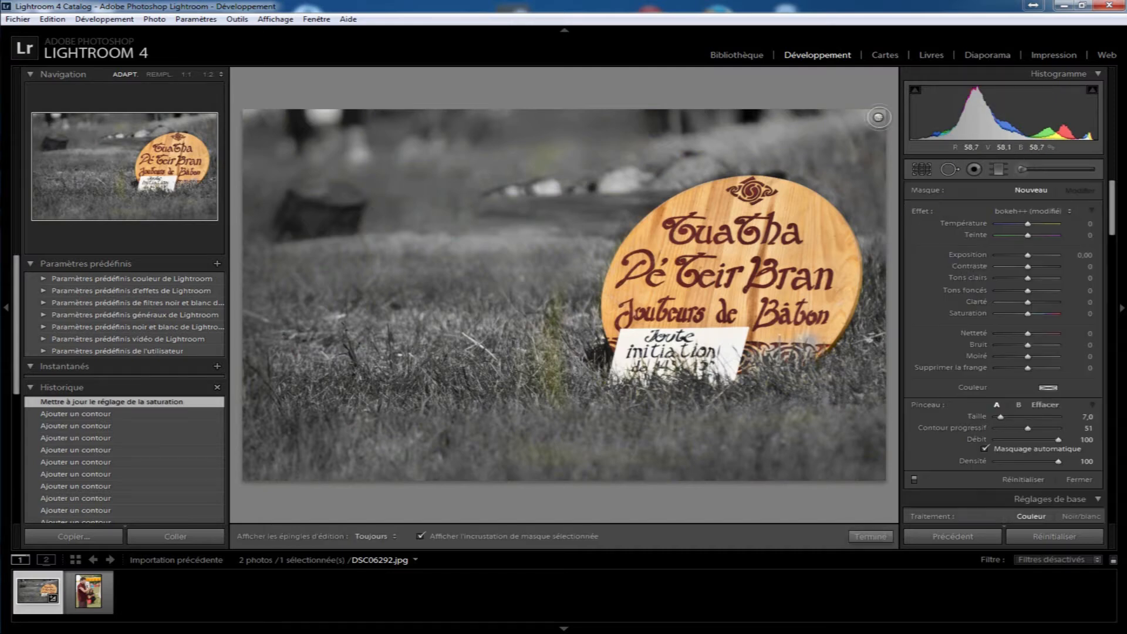
click(878, 117)
scroll(554, 175, up, 3)
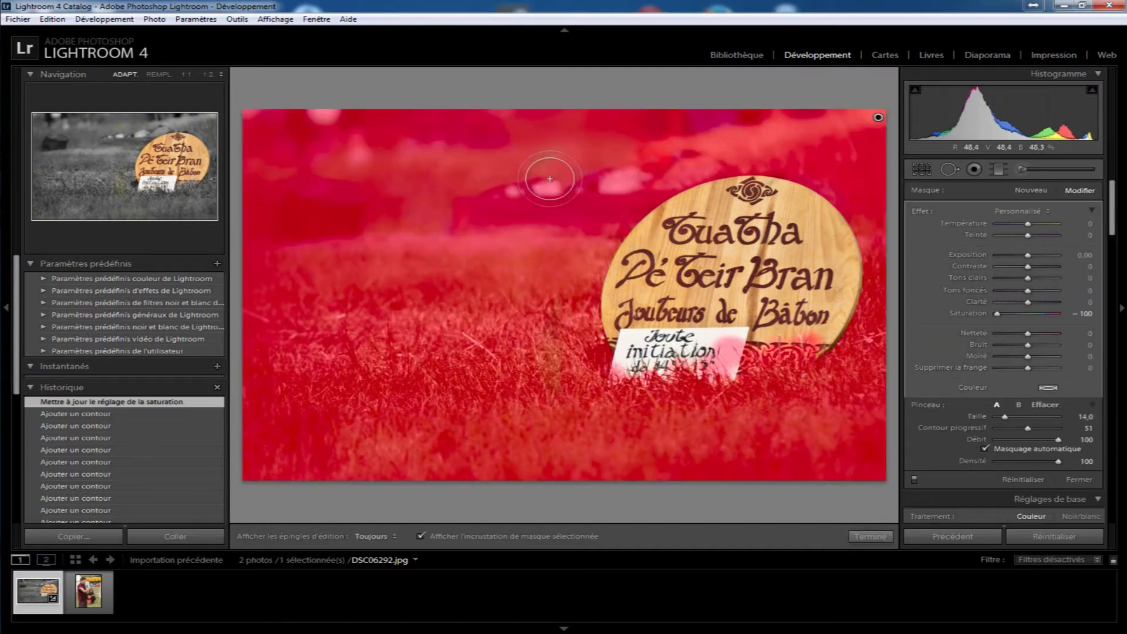
key(h)
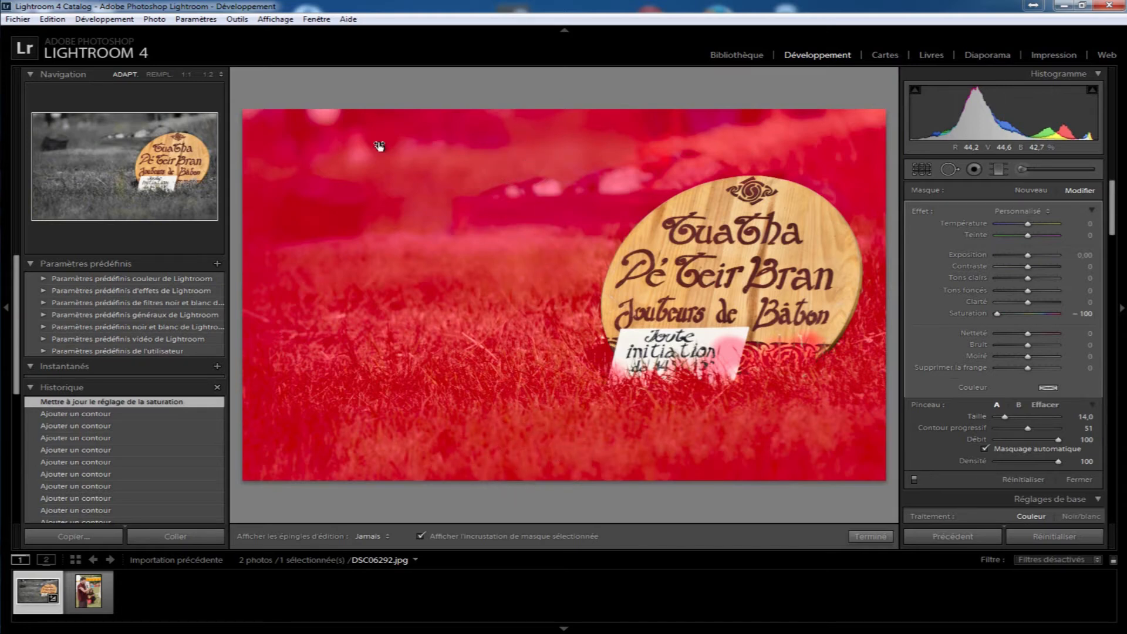
drag(1108, 321, 1096, 294)
click(1025, 169)
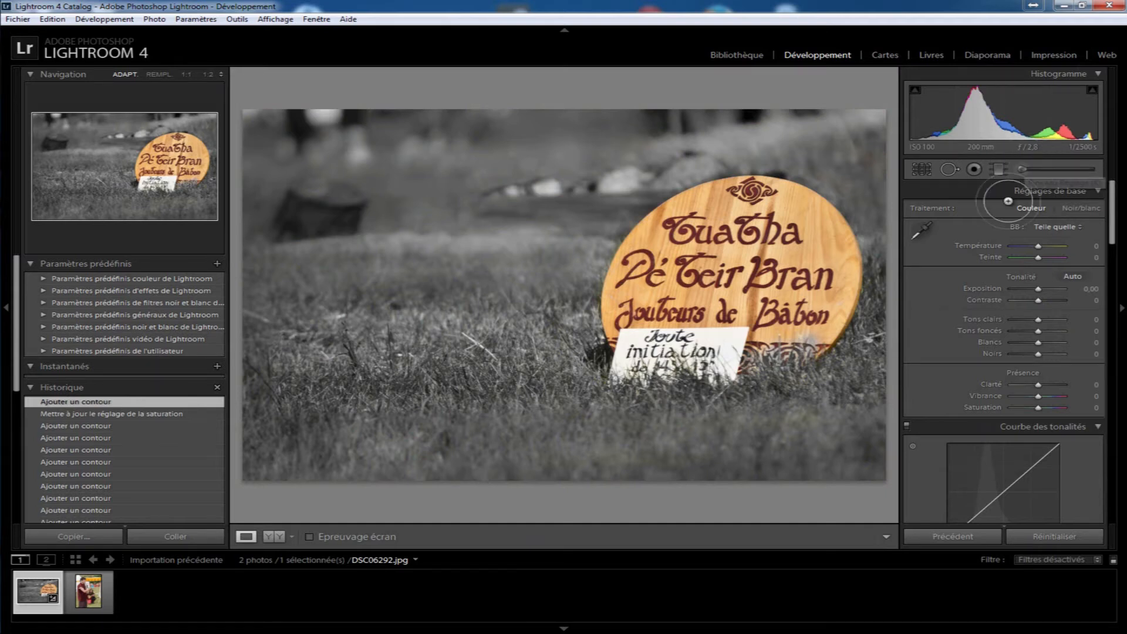
- Undo the stray foreground stroke, reselect the existing mask and paint the remaining tinted grass right of the sign
click(1023, 169)
drag(855, 418, 536, 429)
key(ctrl+z)
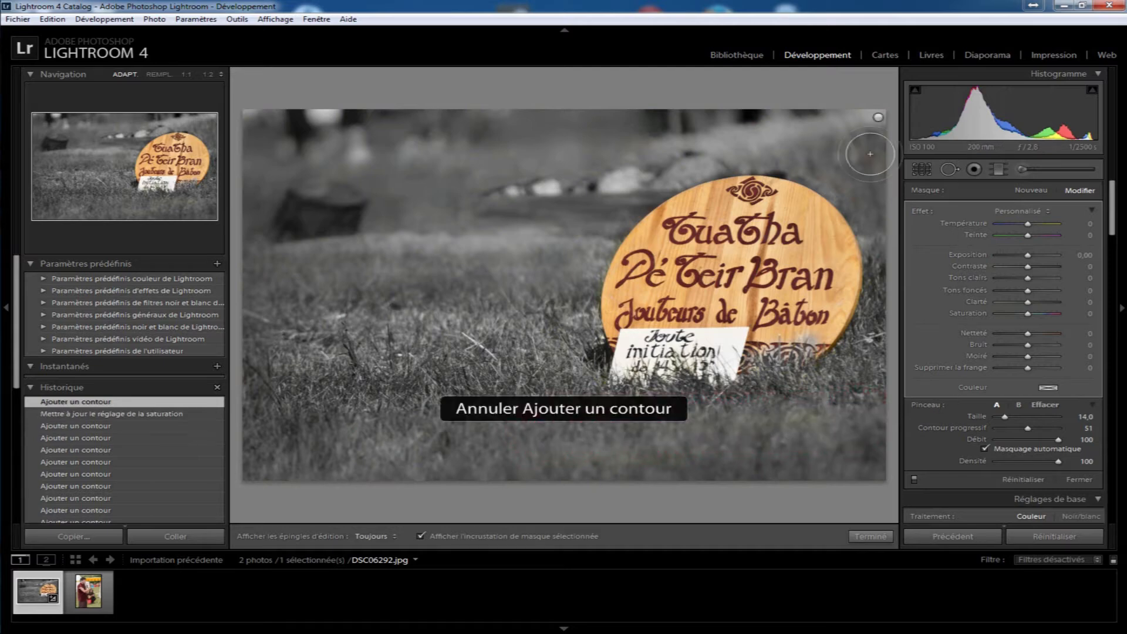
click(878, 118)
key(h)
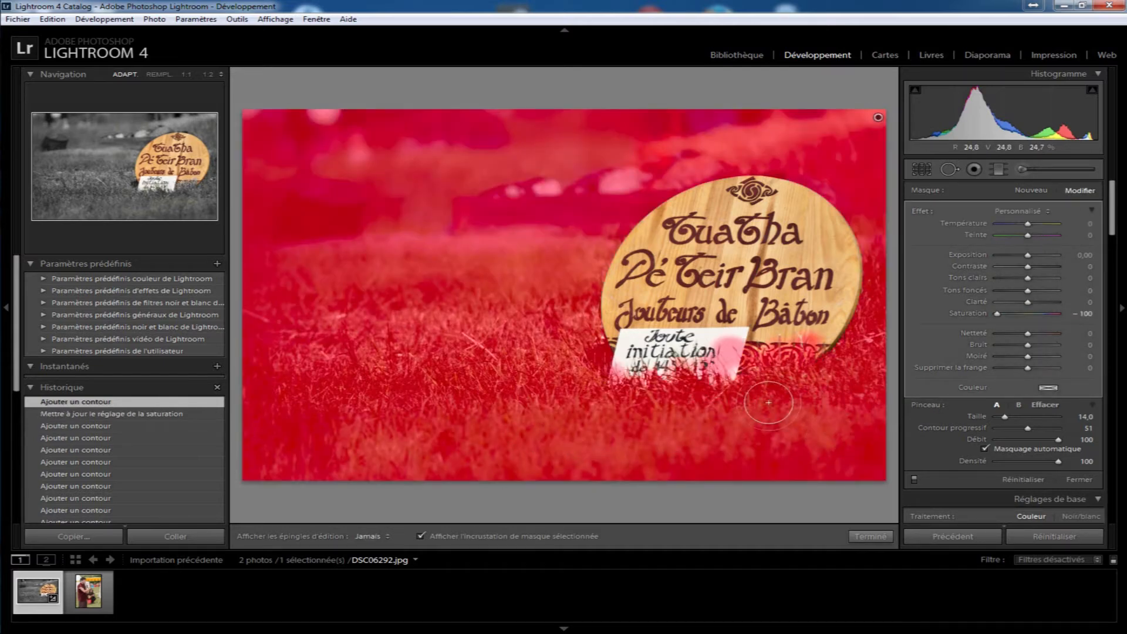
mouse_move(909, 413)
mouse_down()
mouse_move(680, 428)
mouse_move(866, 363)
mouse_up()
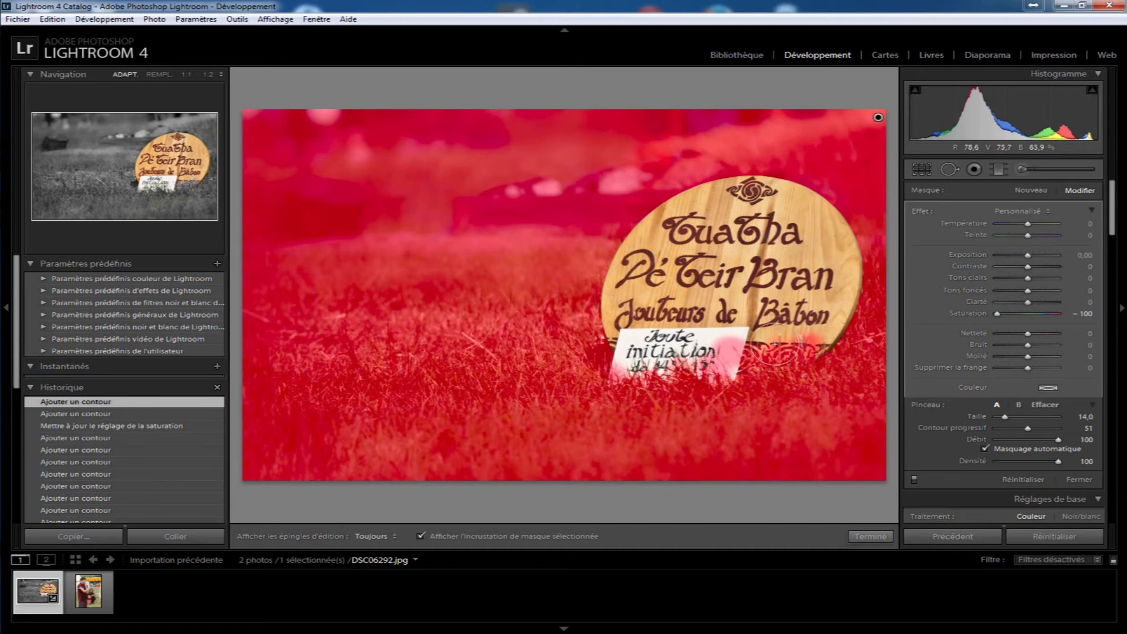
- Examine the mask overlay at 1:1 around the sign's lower edge and the white notice
click(815, 339)
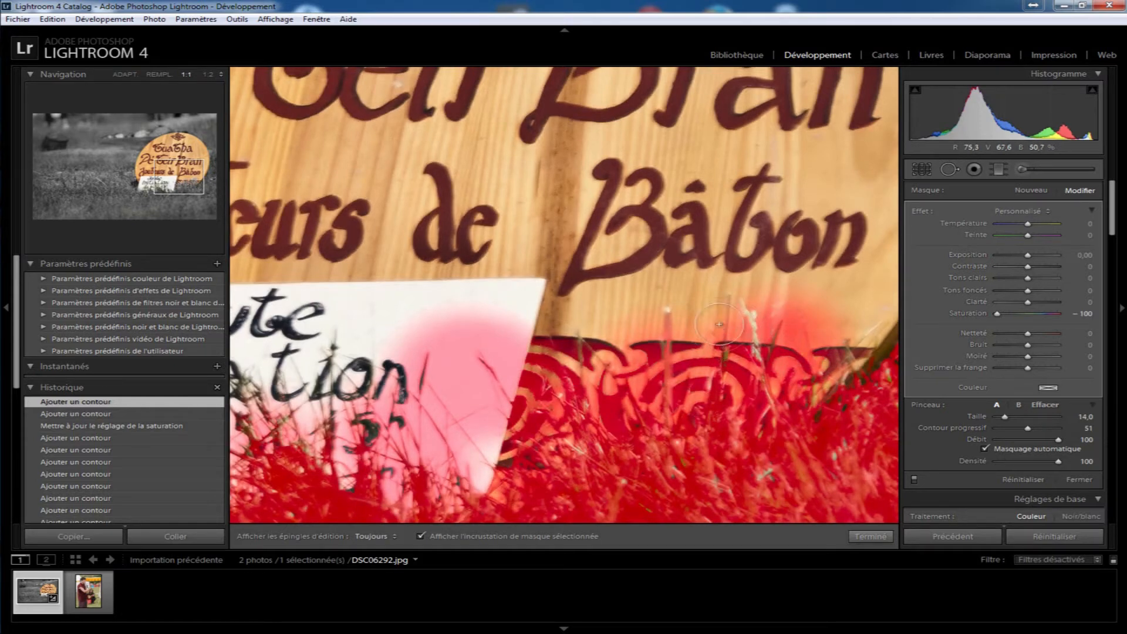
click(750, 334)
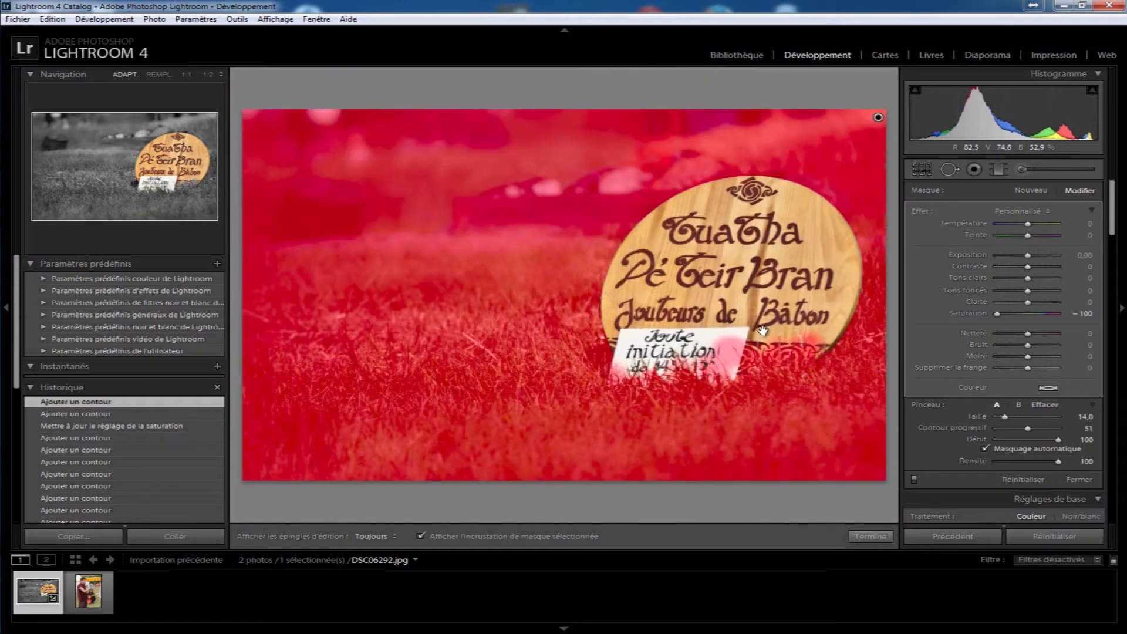
click(808, 341)
click(819, 346)
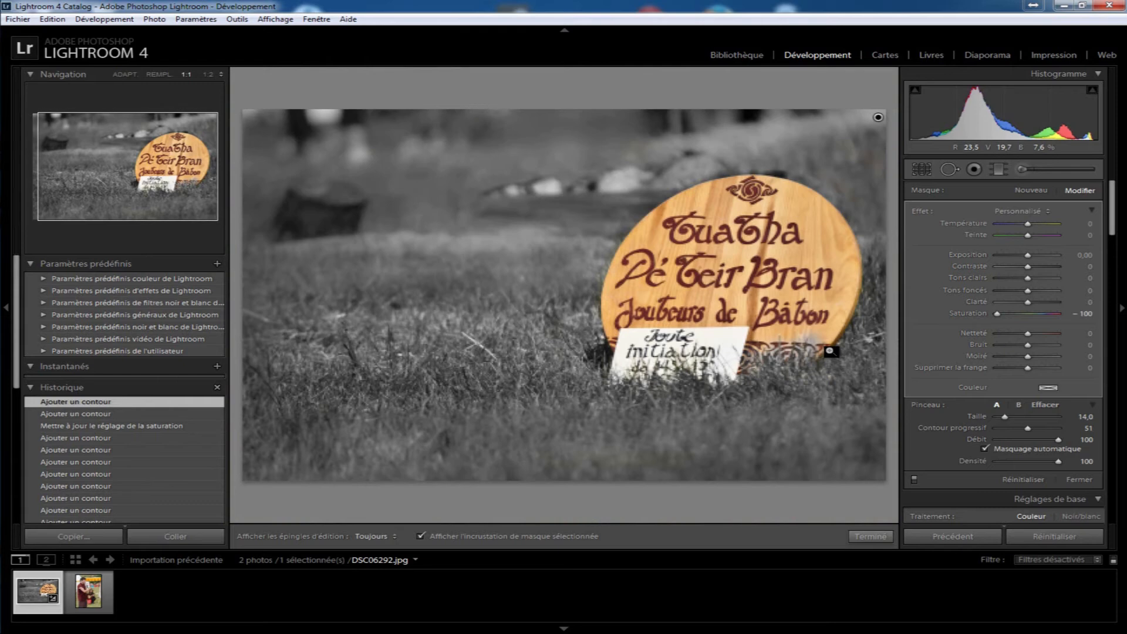
click(829, 350)
click(828, 350)
click(829, 351)
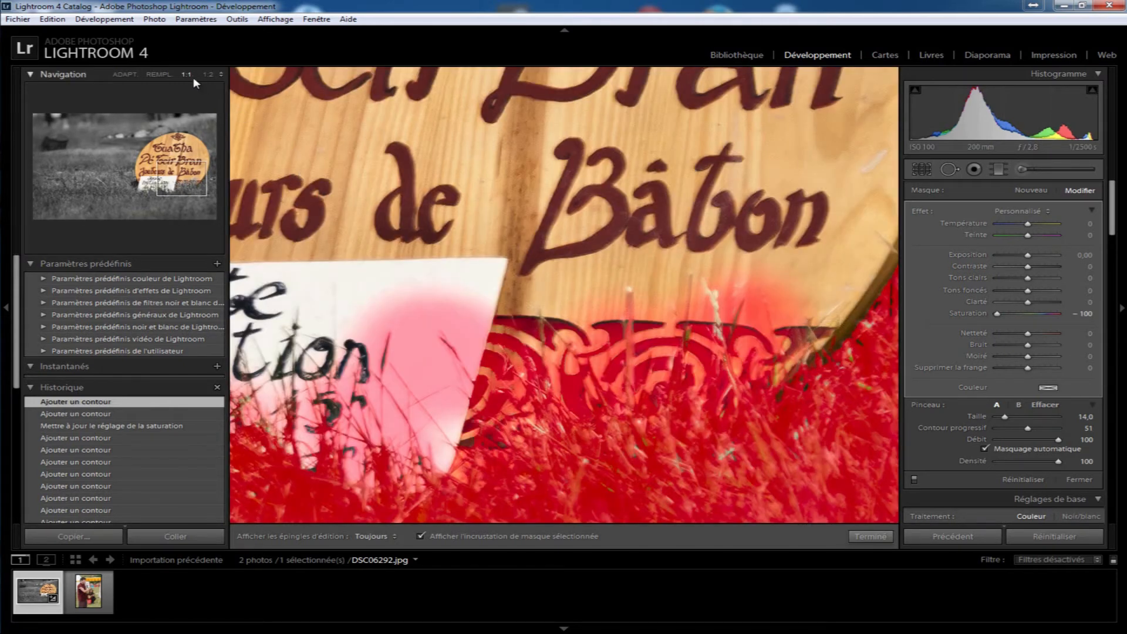
click(209, 75)
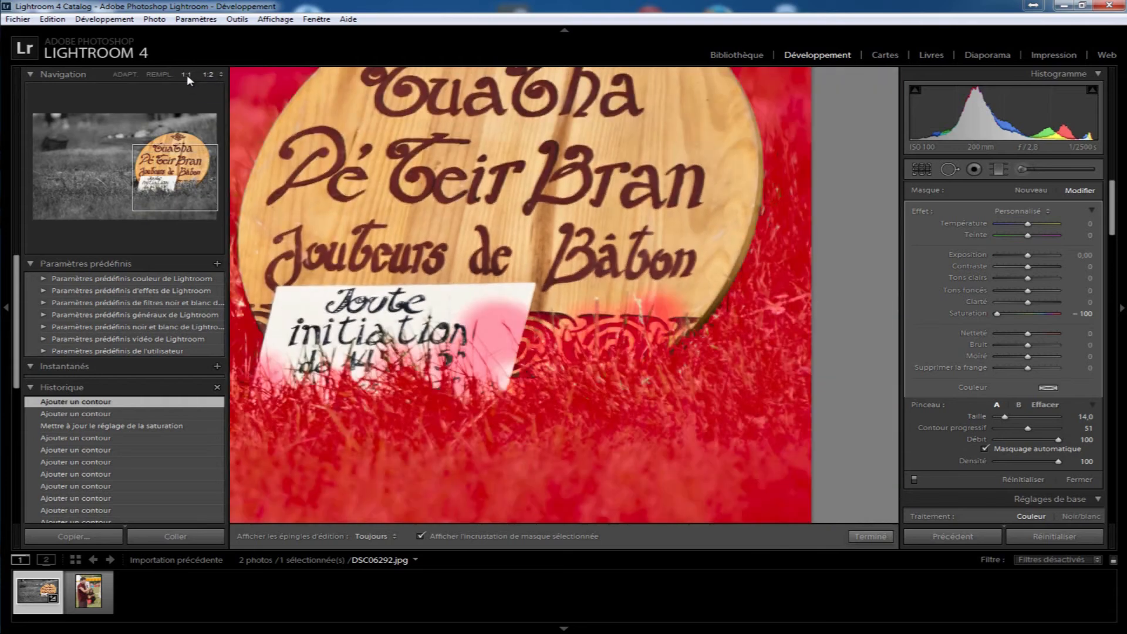
click(187, 75)
click(209, 75)
click(220, 75)
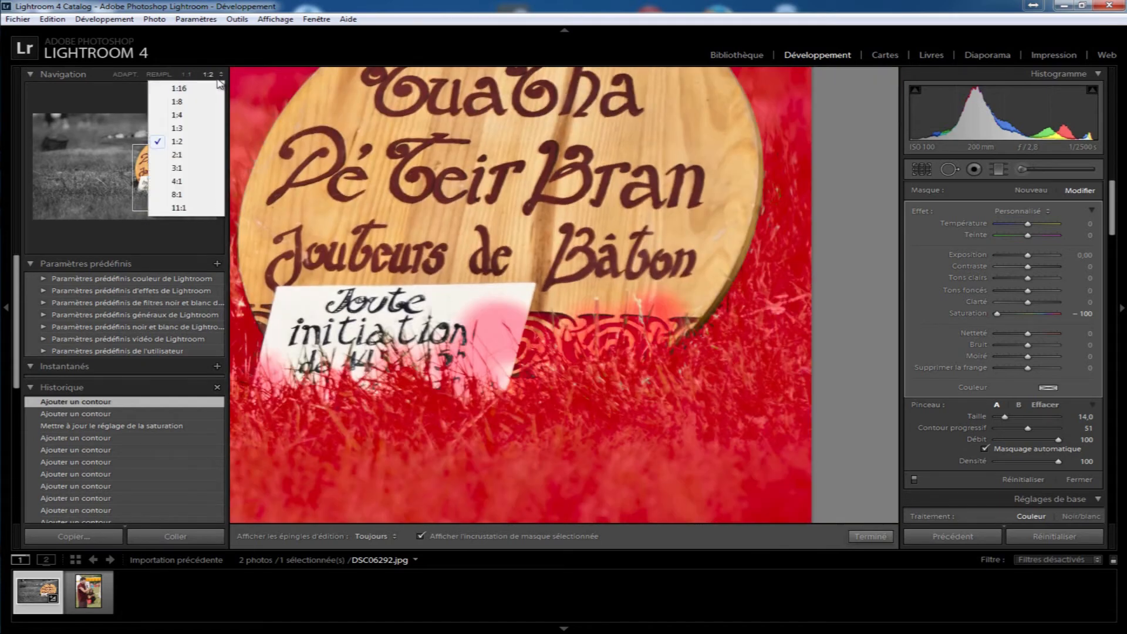
click(192, 116)
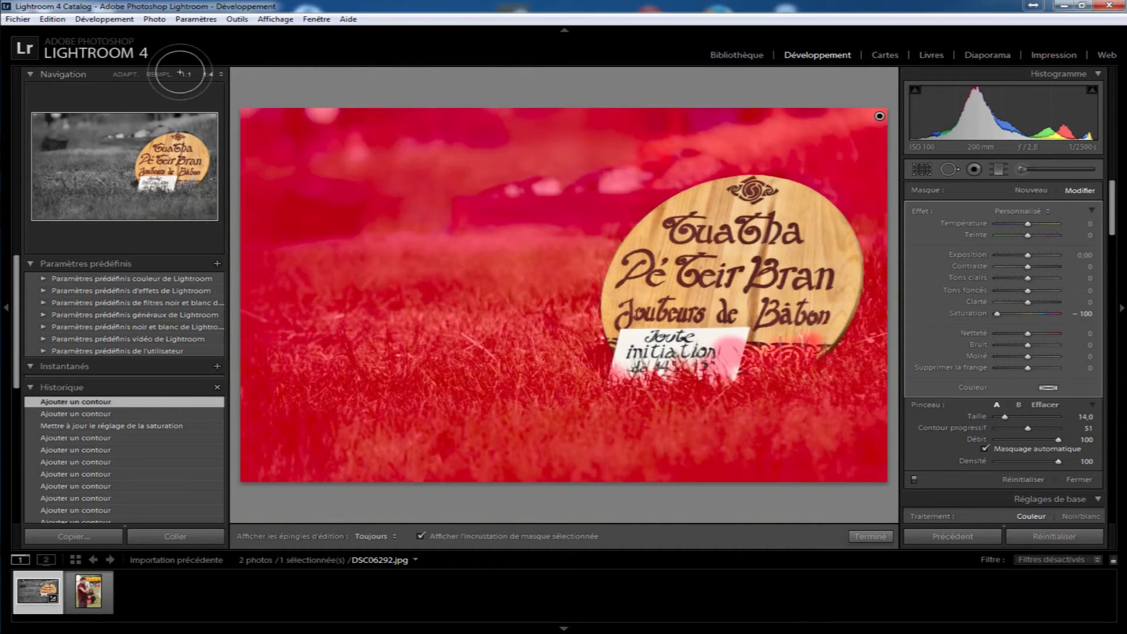
click(182, 74)
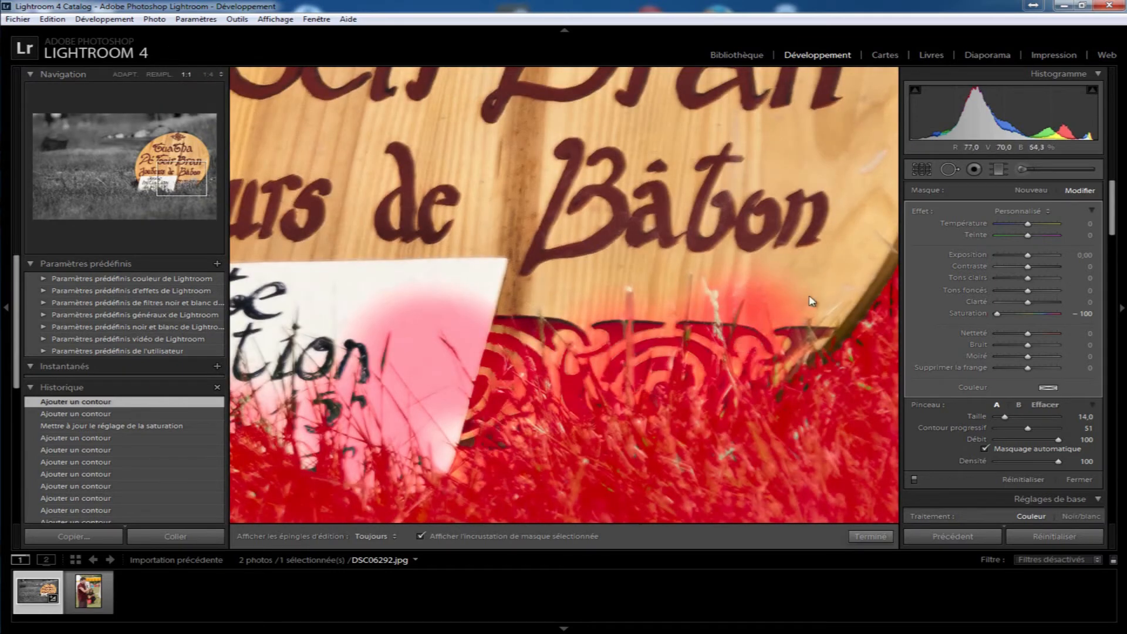
- Switch the brush to erasing with auto masking and remove the mask from the wood and ornament at the sign's lower right
click(1042, 404)
click(984, 449)
mouse_move(791, 289)
mouse_down()
mouse_move(769, 323)
mouse_move(761, 293)
mouse_move(745, 335)
mouse_move(730, 290)
mouse_move(757, 287)
mouse_move(748, 298)
mouse_move(789, 285)
mouse_move(756, 378)
mouse_move(778, 332)
mouse_move(776, 350)
mouse_move(755, 360)
mouse_up()
mouse_move(771, 305)
mouse_down()
mouse_move(800, 336)
mouse_move(788, 298)
mouse_move(830, 316)
mouse_move(808, 341)
mouse_up()
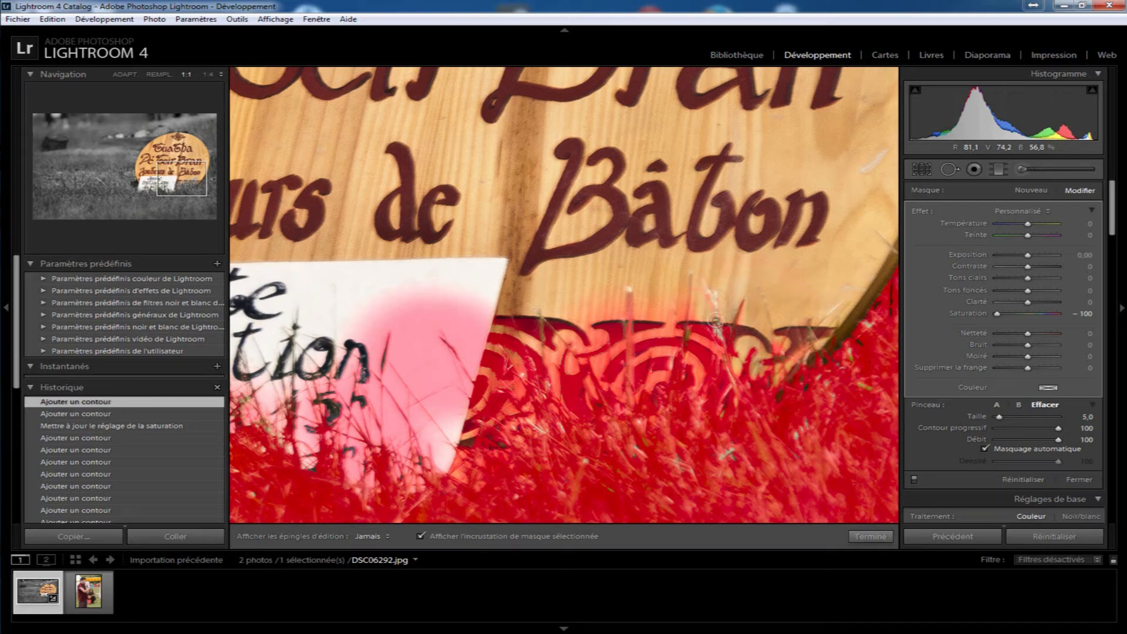
mouse_move(721, 348)
mouse_down()
mouse_move(705, 361)
mouse_move(713, 396)
mouse_up()
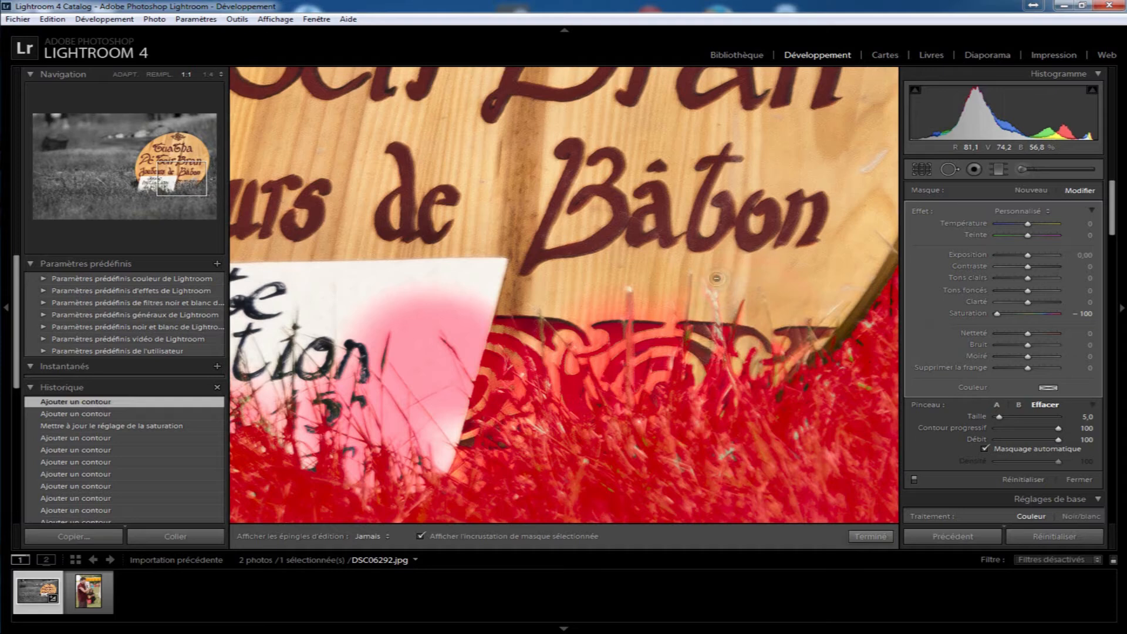
mouse_move(695, 338)
mouse_down()
mouse_move(685, 390)
mouse_move(675, 349)
mouse_move(660, 346)
mouse_move(657, 305)
mouse_move(656, 393)
mouse_move(661, 335)
mouse_up()
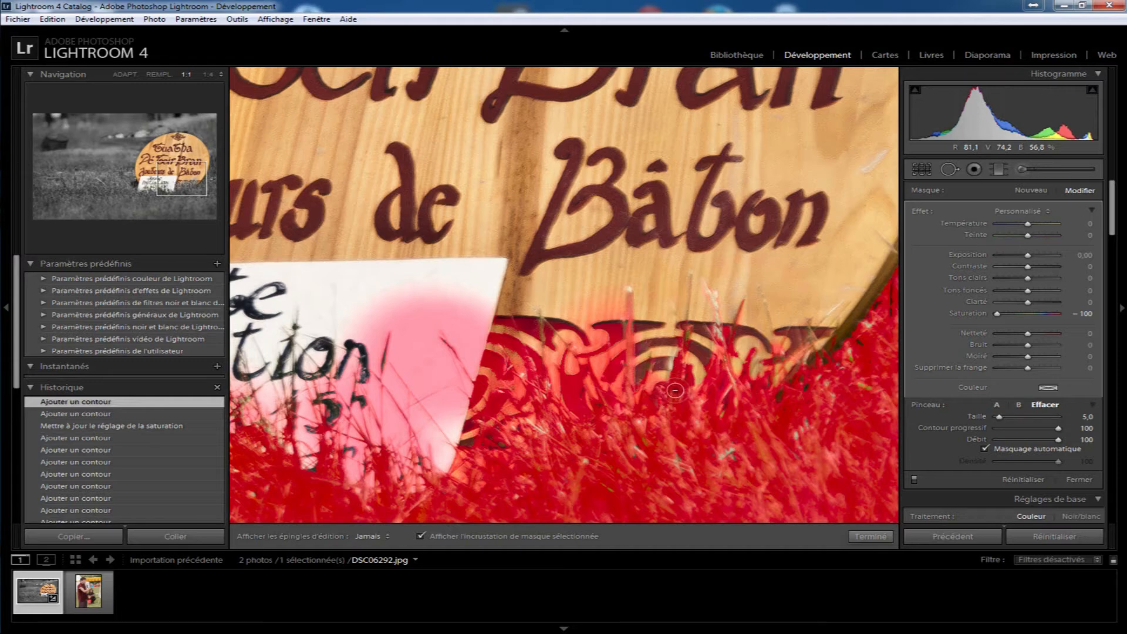
- Erase the mask from the rest of the ornament up to the white notice and touch up its lower right part
mouse_move(628, 304)
mouse_down()
mouse_move(608, 341)
mouse_move(633, 374)
mouse_move(621, 331)
mouse_move(597, 375)
mouse_move(589, 340)
mouse_up()
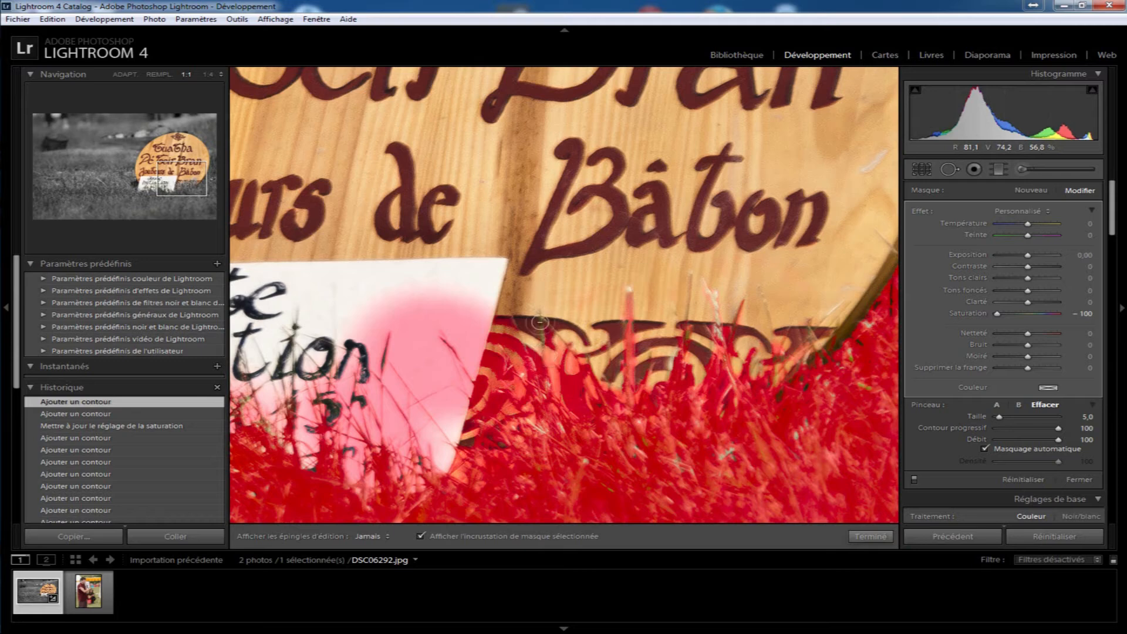
mouse_move(510, 361)
mouse_down()
mouse_move(500, 384)
mouse_move(515, 335)
mouse_move(536, 382)
mouse_move(545, 356)
mouse_move(561, 386)
mouse_move(544, 337)
mouse_move(487, 418)
mouse_move(503, 377)
mouse_move(487, 441)
mouse_move(517, 421)
mouse_move(502, 427)
mouse_move(532, 379)
mouse_move(532, 409)
mouse_move(534, 376)
mouse_move(546, 404)
mouse_move(545, 385)
mouse_move(533, 413)
mouse_move(543, 410)
mouse_move(522, 426)
mouse_move(548, 427)
mouse_move(501, 452)
mouse_move(519, 457)
mouse_move(491, 455)
mouse_move(500, 400)
mouse_up()
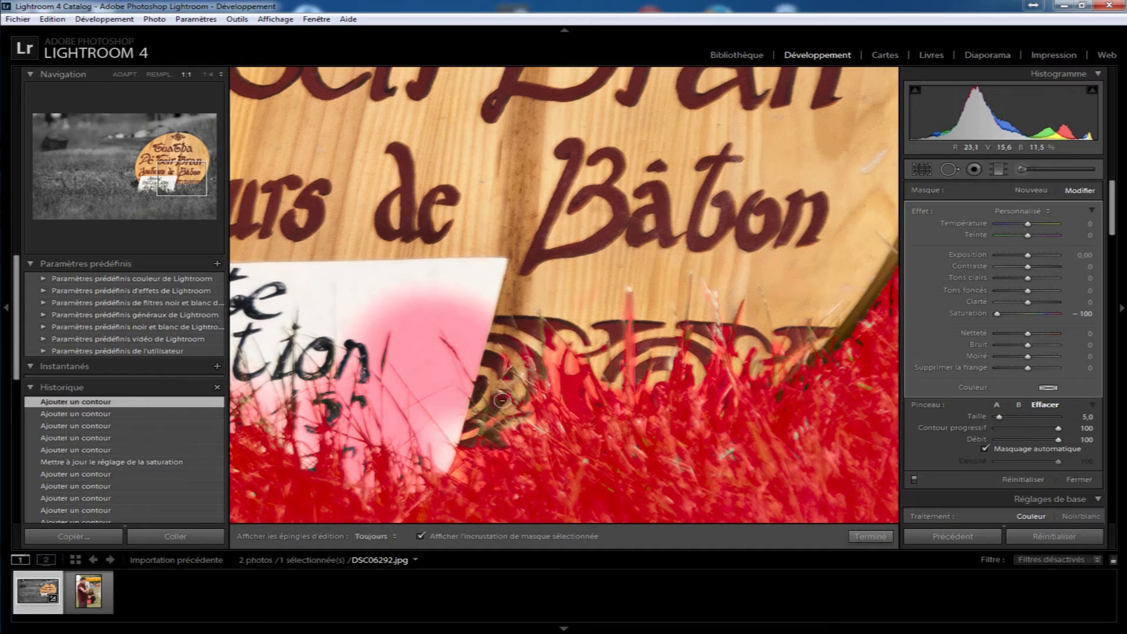
mouse_move(565, 368)
mouse_down()
mouse_move(588, 419)
mouse_move(573, 402)
mouse_move(583, 359)
mouse_move(599, 407)
mouse_move(566, 360)
mouse_up()
click(563, 357)
drag(729, 328, 771, 352)
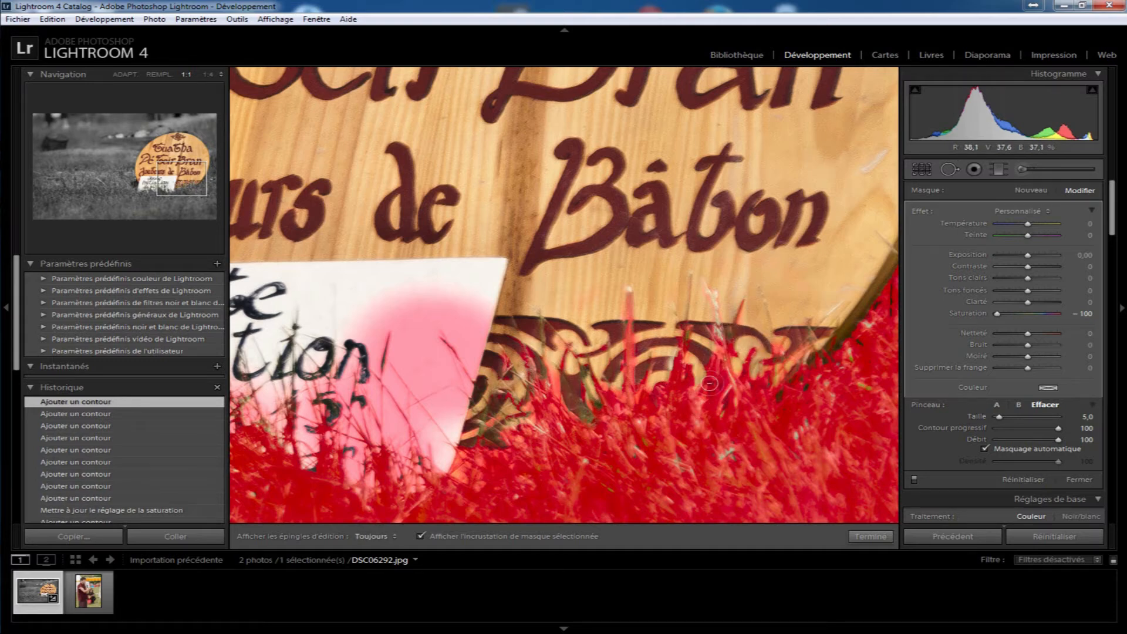
drag(698, 392, 687, 399)
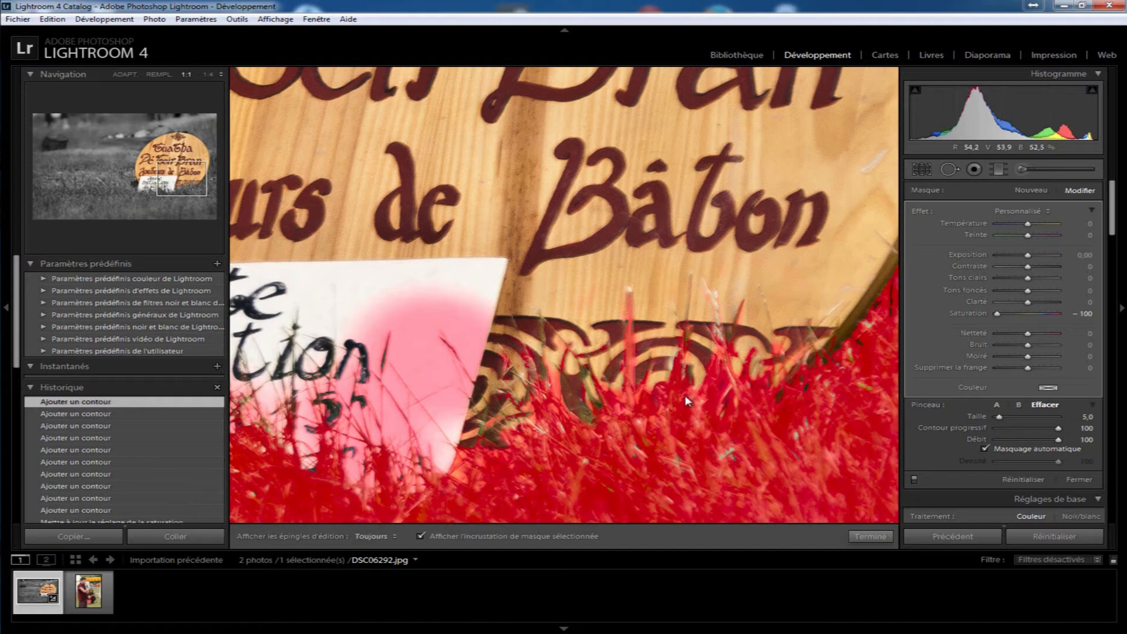
- Switch back to painting with a size 3.0 brush, re-mask the grass blades over the ornament and close the brush
click(997, 405)
scroll(689, 340, down, 1)
drag(584, 420, 586, 416)
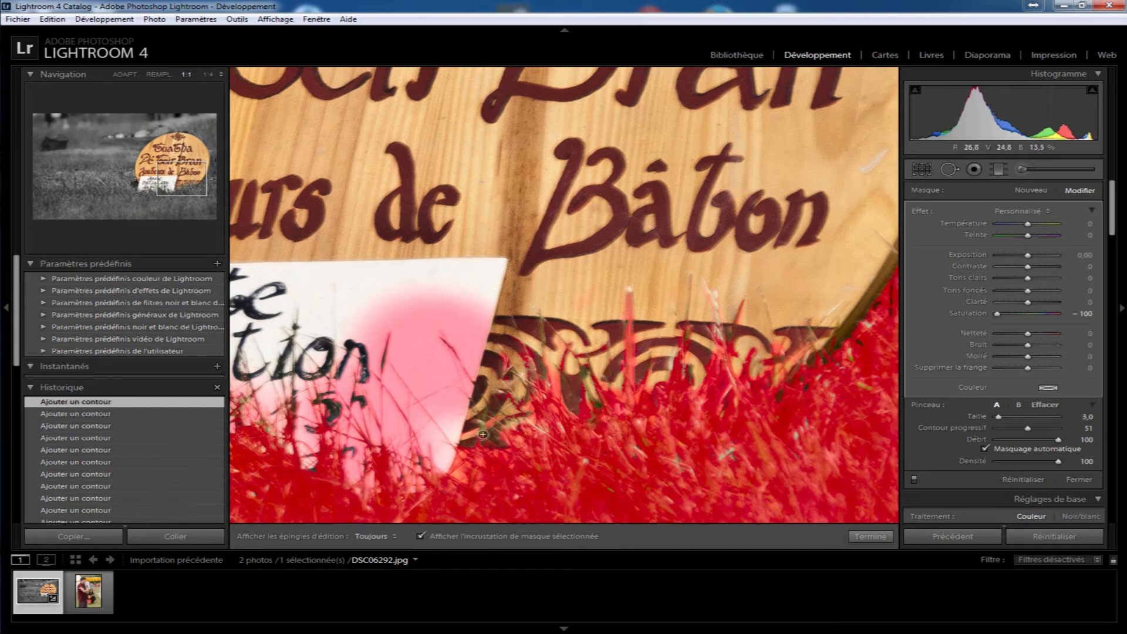
drag(487, 398, 487, 443)
drag(540, 318, 551, 402)
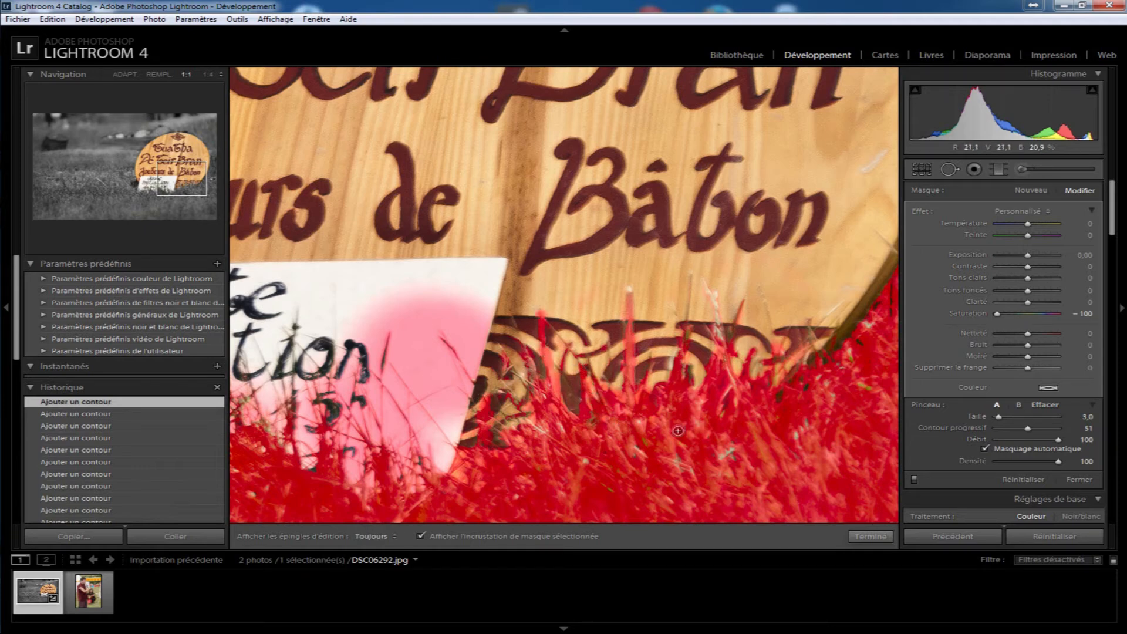
drag(690, 373, 688, 334)
click(854, 535)
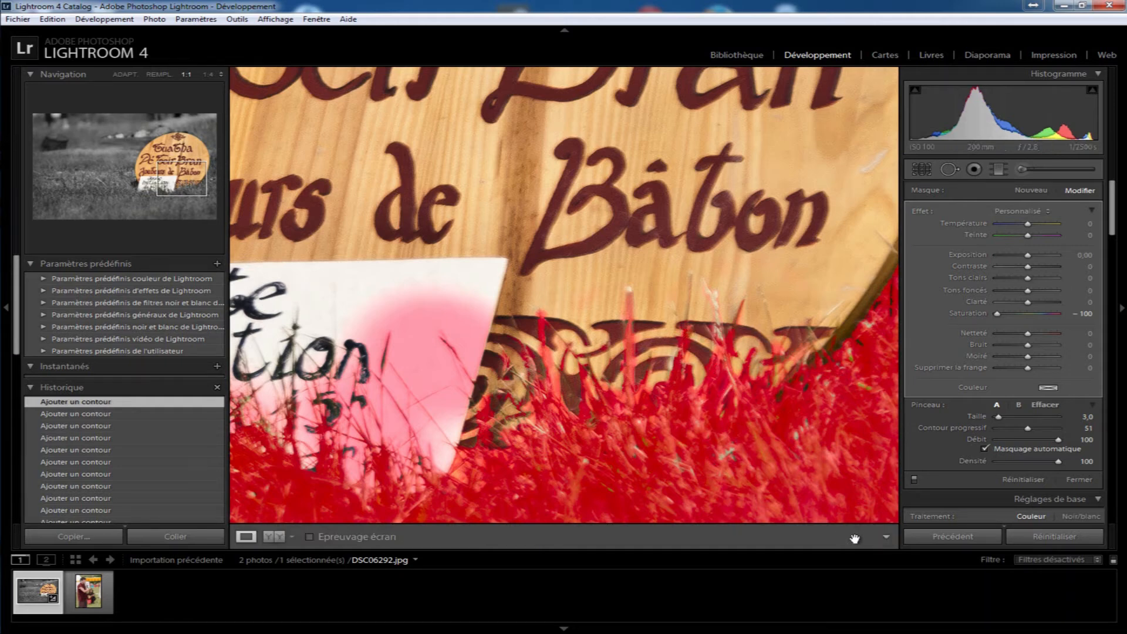
click(594, 278)
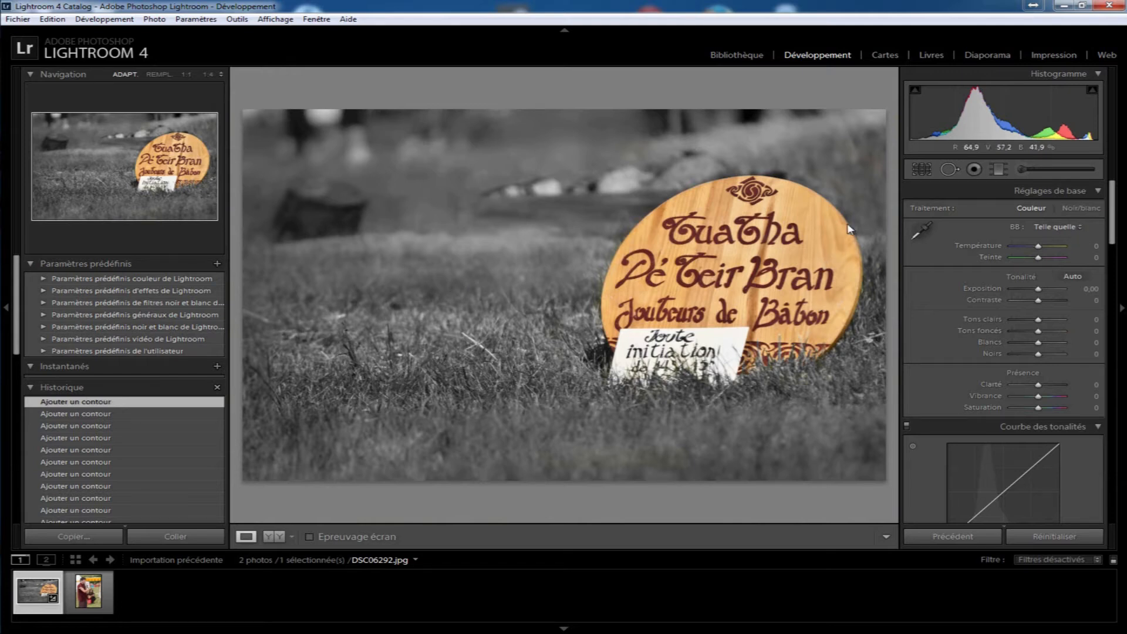
- Set the photo's contrast to +17 and its overall saturation to +12
drag(1036, 300, 1048, 304)
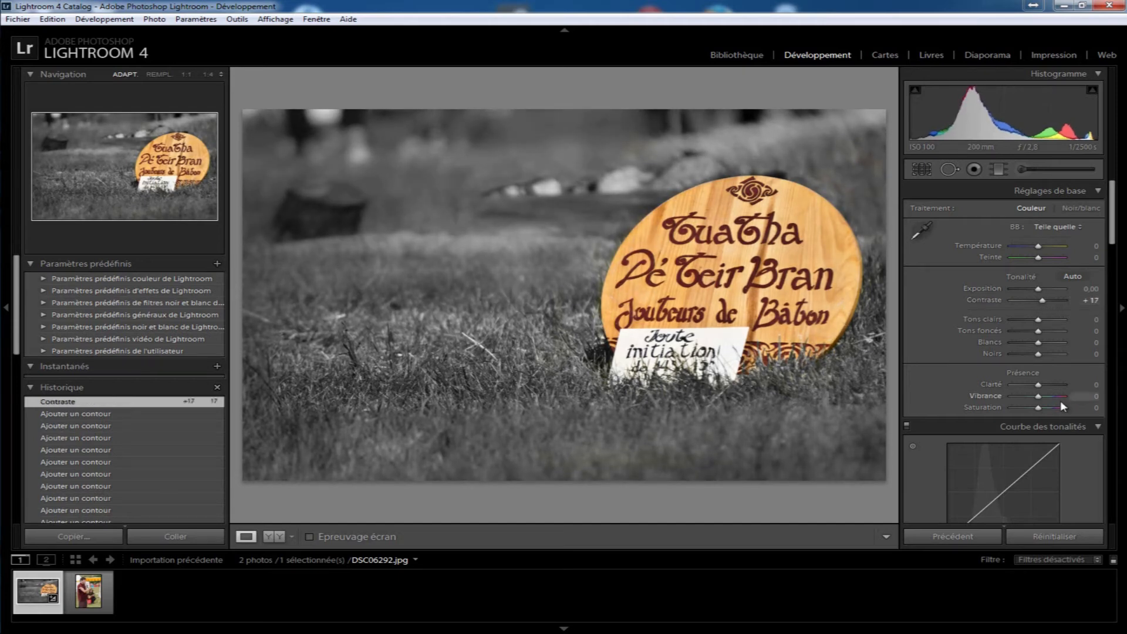
drag(1045, 409, 1067, 409)
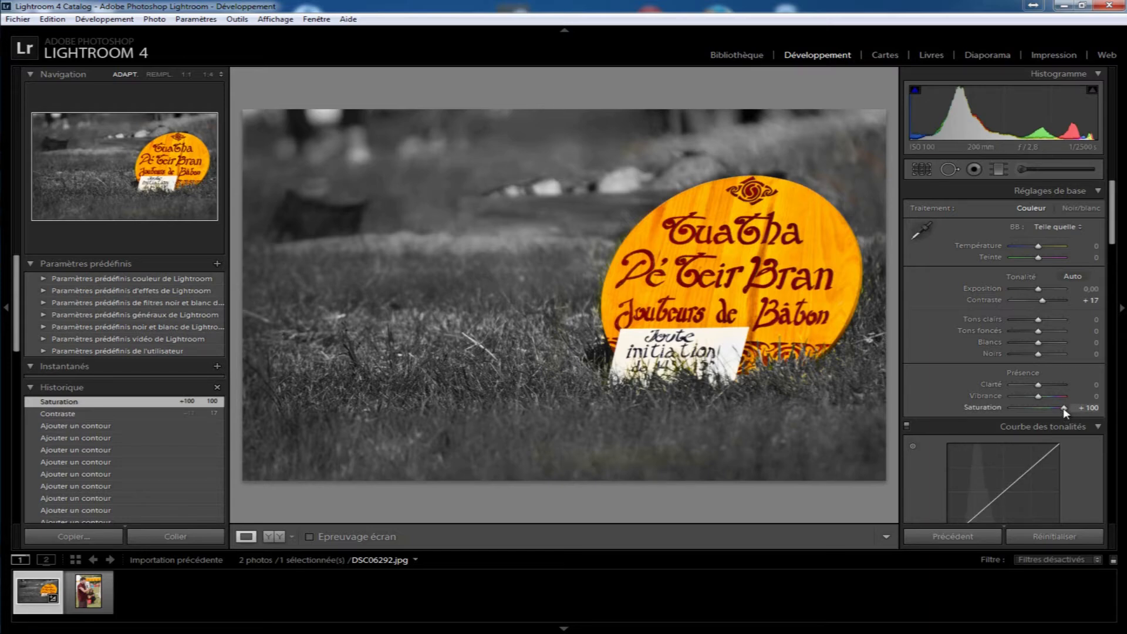
drag(1057, 412, 1043, 410)
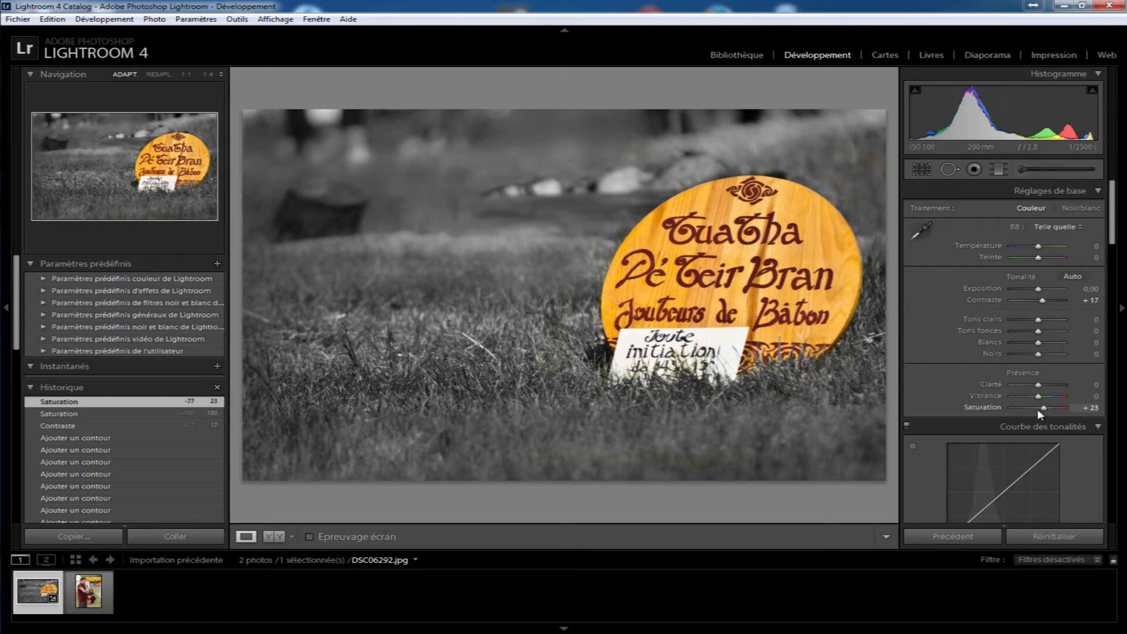
double_click(991, 407)
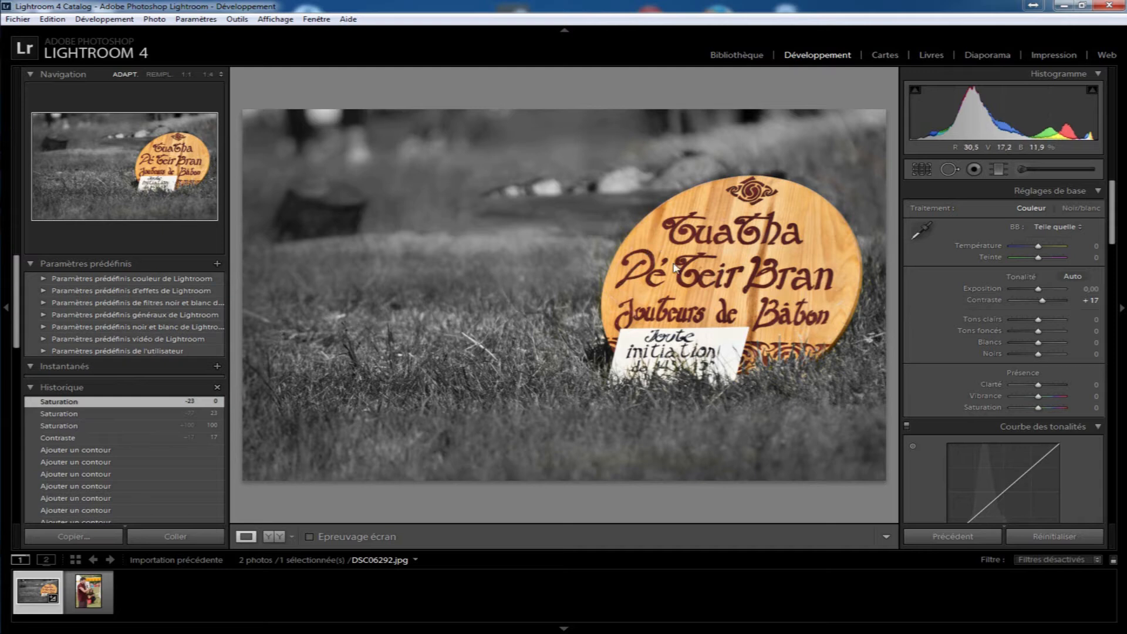
drag(1042, 412, 1044, 411)
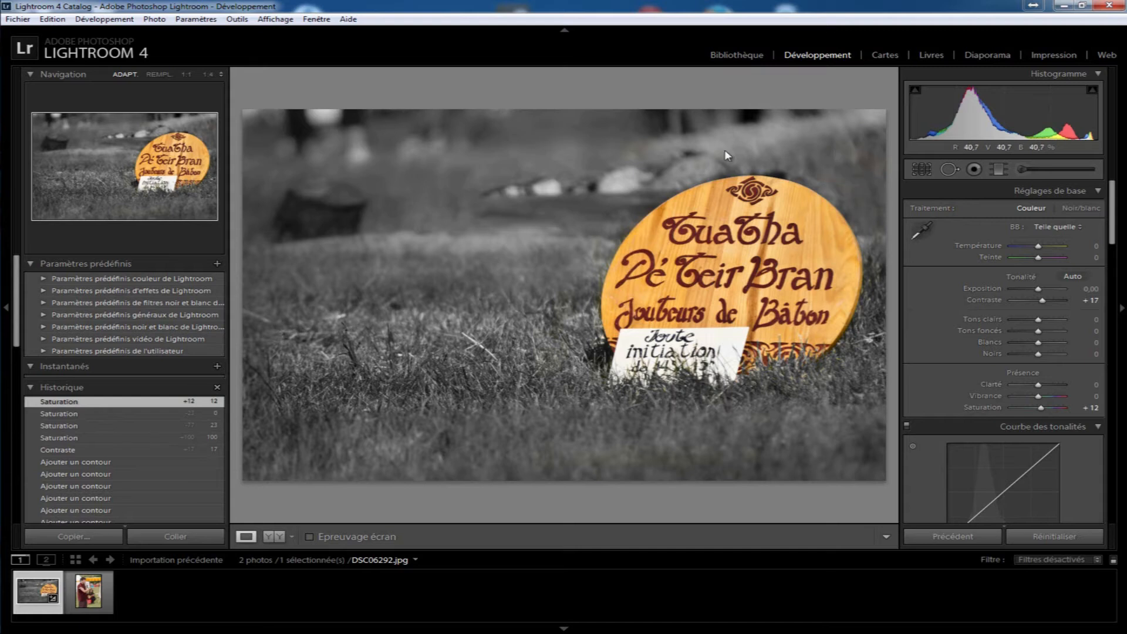
- Start a new adjustment brush mask with saturation -100 and paint the background at the upper right of the sign
click(1021, 170)
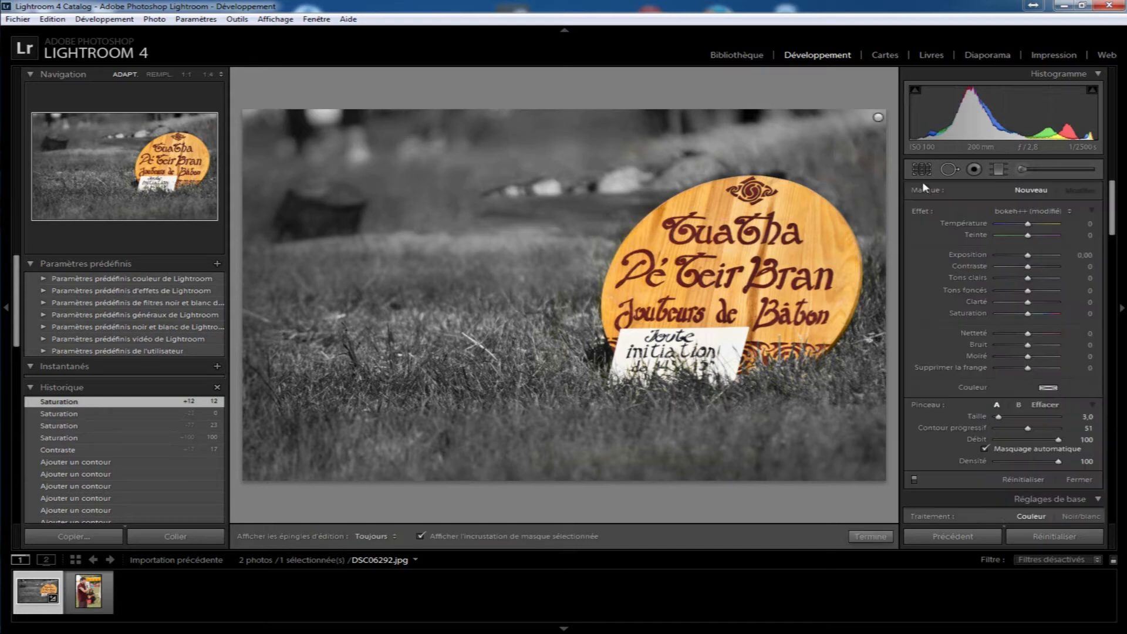
drag(1026, 318, 936, 317)
scroll(846, 155, up, 3)
key(h)
mouse_move(847, 154)
mouse_down()
mouse_move(874, 180)
mouse_move(838, 137)
mouse_move(887, 198)
mouse_move(816, 162)
mouse_move(865, 209)
mouse_up()
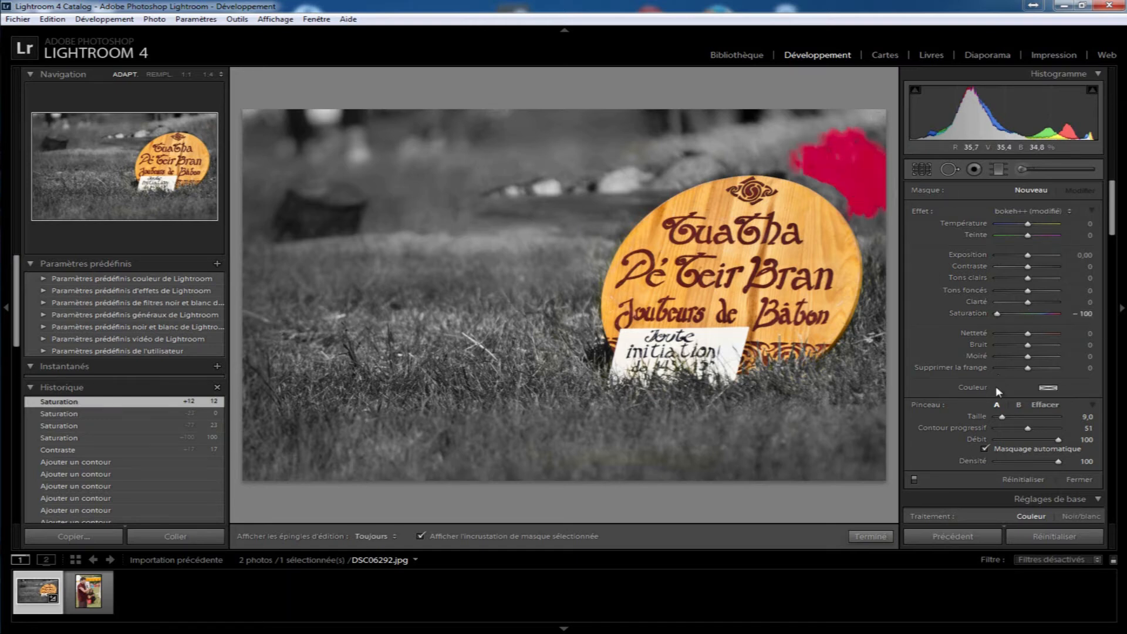
- Turn off auto masking, extend the new mask roughly across the upper background, left grass and foreground, and close the brush
click(985, 449)
key(h)
drag(886, 174, 861, 132)
mouse_move(882, 108)
mouse_down()
mouse_move(554, 139)
mouse_move(866, 135)
mouse_move(654, 153)
mouse_move(575, 218)
mouse_move(675, 174)
mouse_move(417, 210)
mouse_move(480, 177)
mouse_move(565, 176)
mouse_move(467, 146)
mouse_move(346, 200)
mouse_move(420, 273)
mouse_move(421, 378)
mouse_up()
mouse_move(414, 403)
mouse_down()
mouse_move(483, 429)
mouse_move(872, 424)
mouse_move(282, 476)
mouse_move(766, 449)
mouse_move(246, 461)
mouse_up()
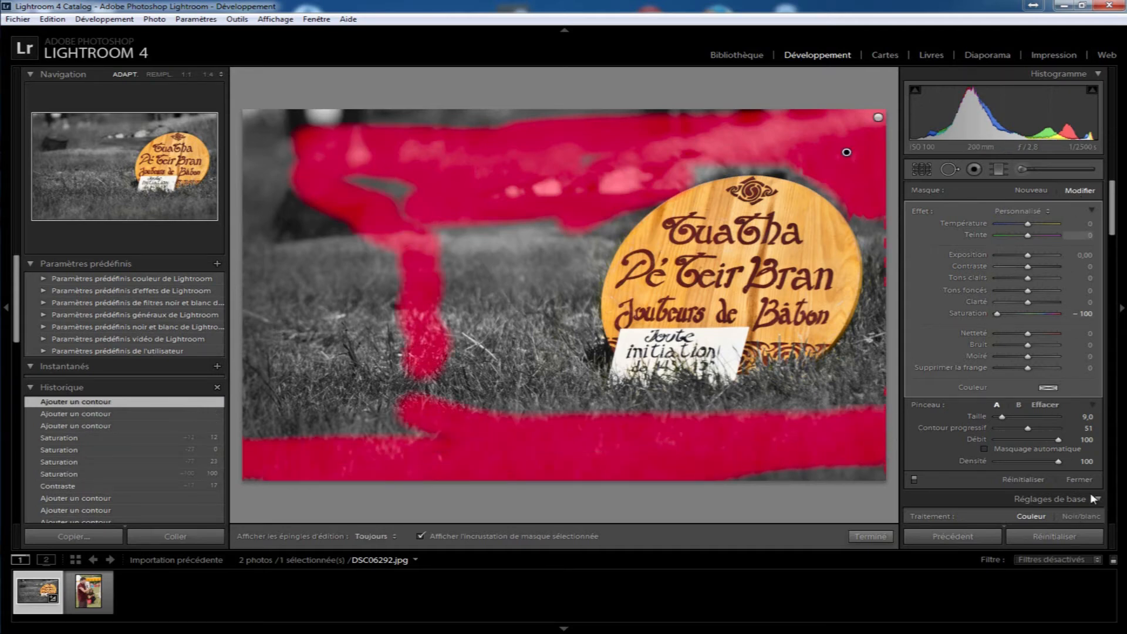
click(874, 536)
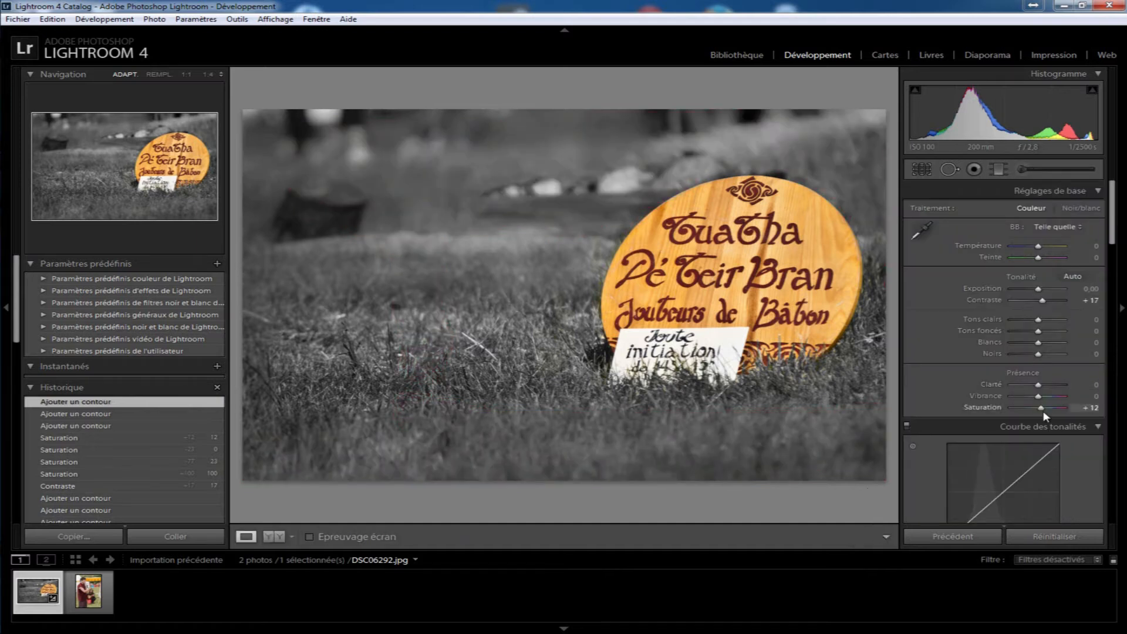
- Set the sign photo's overall saturation to +23 and compare it side by side with the original
drag(1044, 413, 1046, 411)
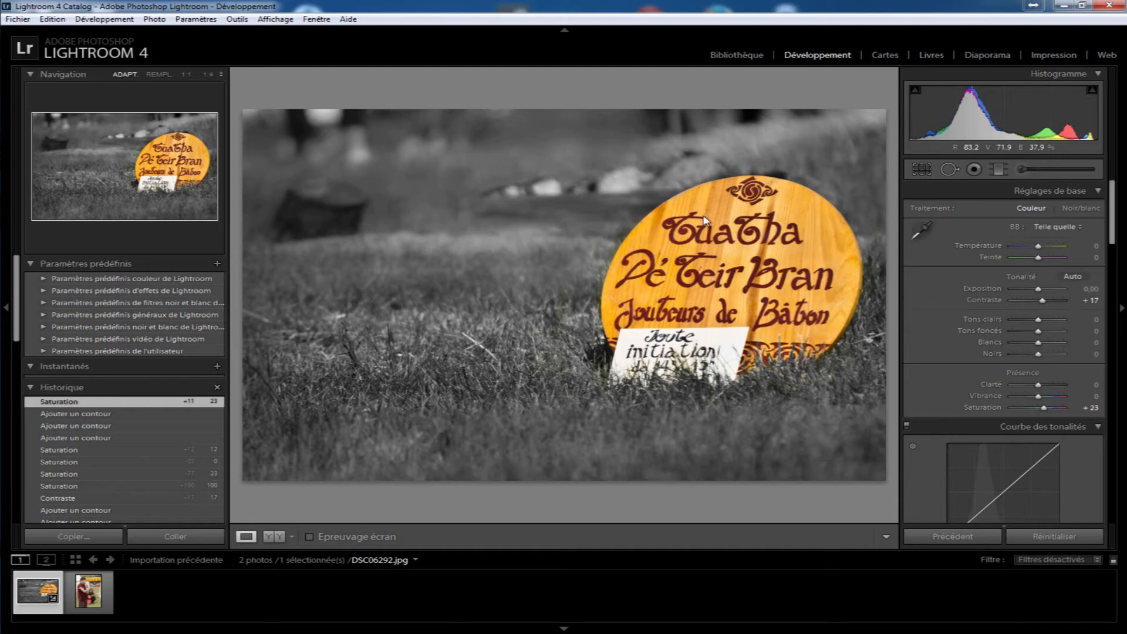
click(271, 536)
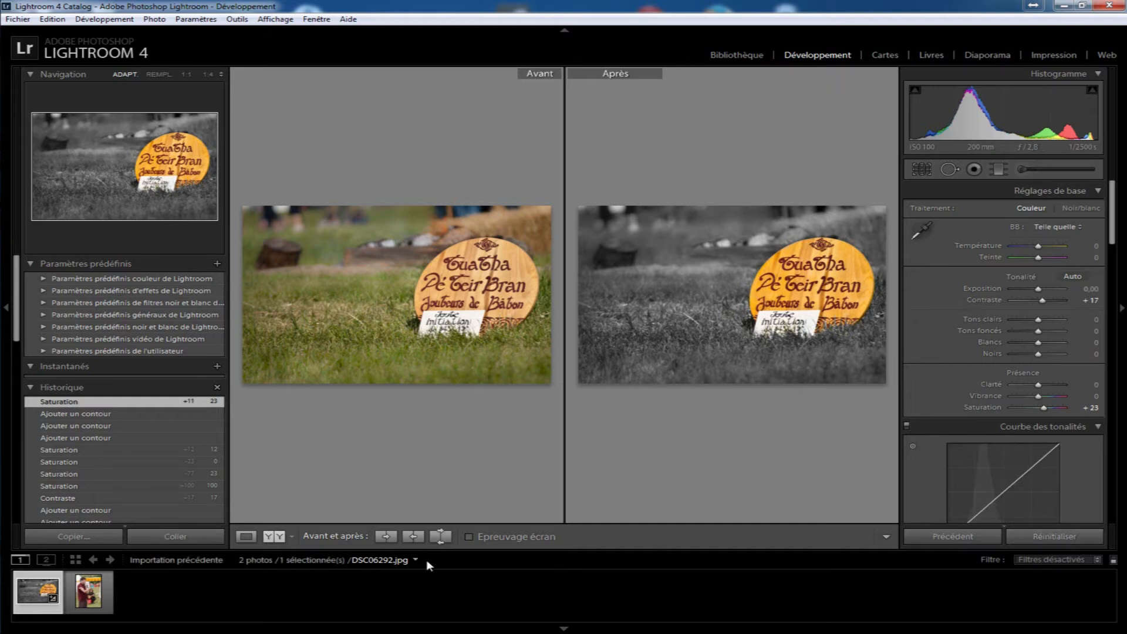
click(245, 536)
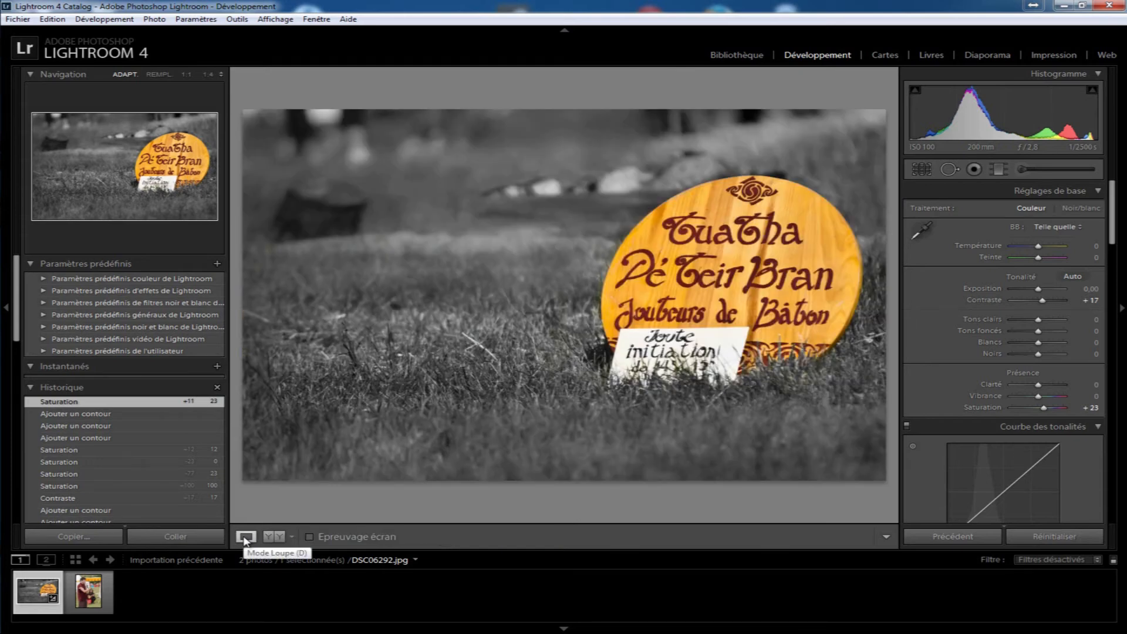
- Switch to DSC06413.jpg and roughly mask the background in front of the standing man with a new saturation -100 adjustment brush
click(88, 592)
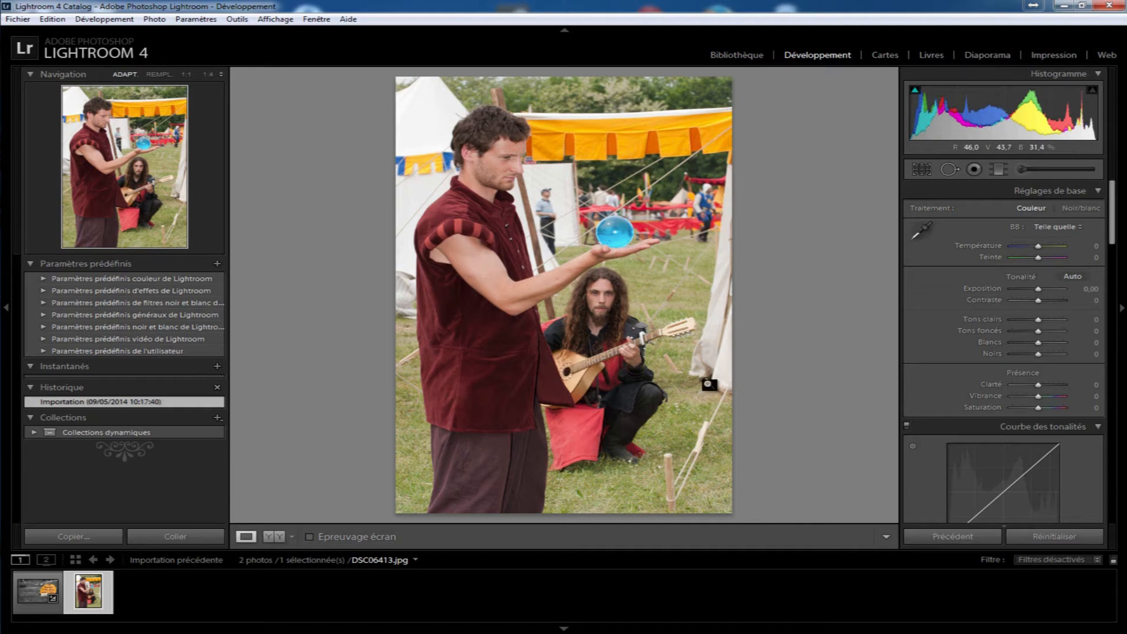
click(1022, 169)
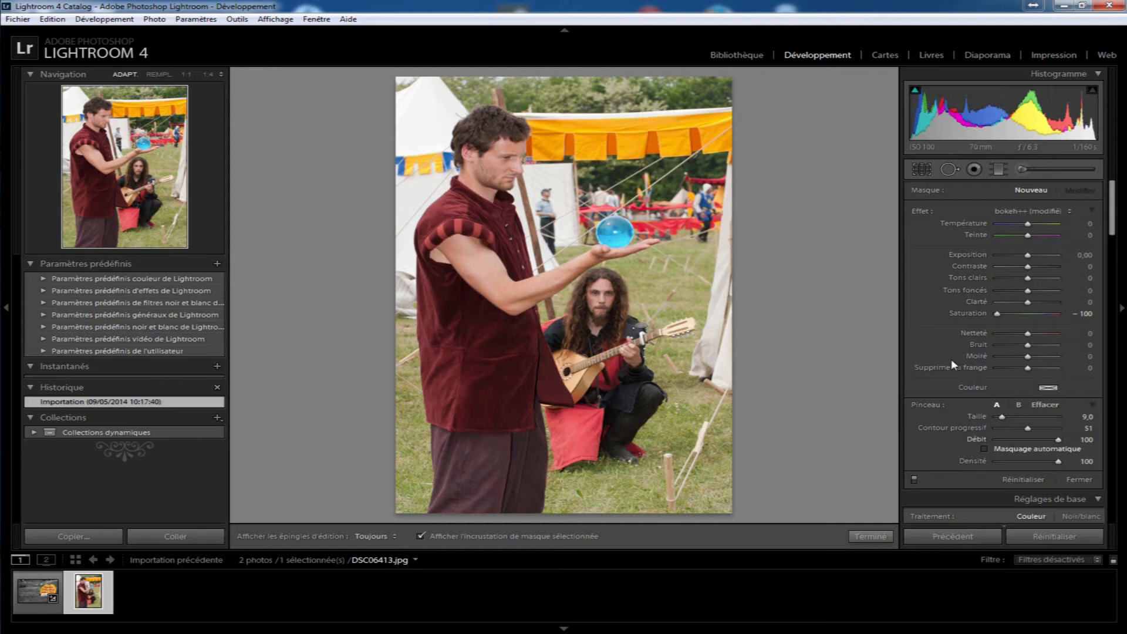
scroll(671, 123, up, 4)
mouse_move(554, 87)
mouse_down()
mouse_move(605, 106)
mouse_move(593, 158)
mouse_move(561, 188)
mouse_move(631, 121)
mouse_move(711, 88)
mouse_move(669, 194)
mouse_move(704, 247)
mouse_move(716, 323)
mouse_up()
mouse_move(729, 78)
mouse_down()
mouse_move(727, 472)
mouse_move(713, 468)
mouse_move(712, 306)
mouse_move(698, 277)
mouse_move(611, 319)
mouse_move(607, 347)
mouse_move(631, 417)
mouse_move(624, 513)
mouse_move(668, 338)
mouse_move(676, 499)
mouse_move(713, 317)
mouse_move(707, 246)
mouse_move(674, 148)
mouse_move(606, 101)
mouse_up()
scroll(605, 102, down, 3)
scroll(605, 101, down, 2)
key(h)
drag(534, 95, 376, 86)
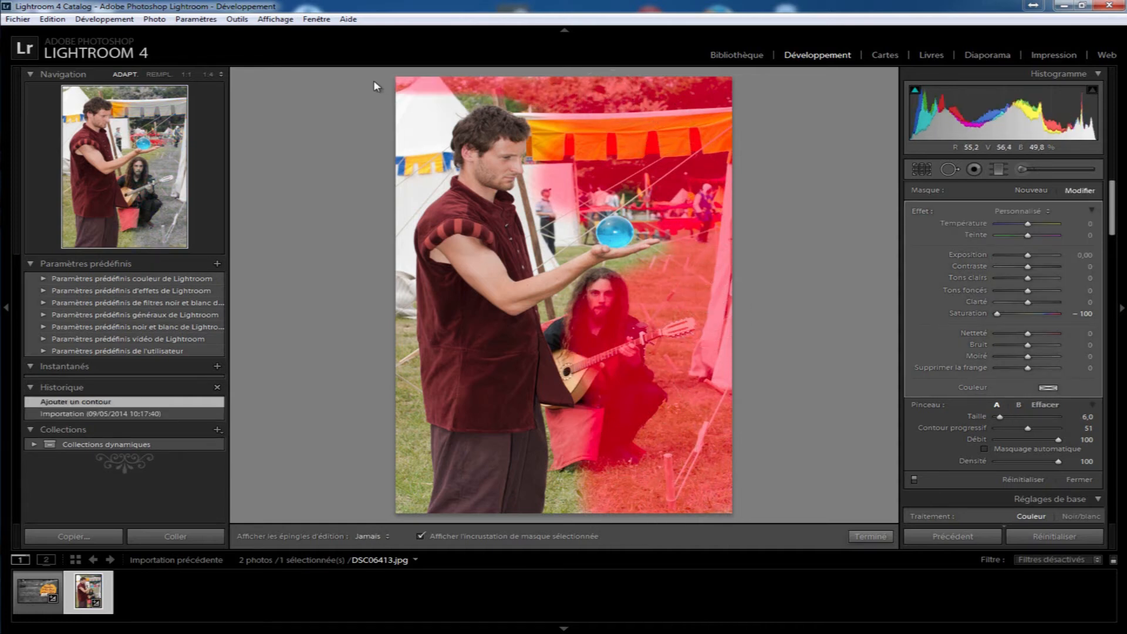
- Extend the rough mask over the tent and grass behind the man, the red cloth and the background around the ball
mouse_move(556, 85)
mouse_down()
mouse_move(454, 103)
mouse_move(427, 134)
mouse_move(413, 183)
mouse_move(415, 77)
mouse_move(396, 171)
mouse_move(446, 100)
mouse_move(418, 125)
mouse_move(437, 93)
mouse_move(433, 184)
mouse_move(372, 238)
mouse_up()
mouse_move(401, 185)
mouse_down()
mouse_move(389, 235)
mouse_move(403, 516)
mouse_move(414, 469)
mouse_move(388, 372)
mouse_up()
key(h)
mouse_move(560, 423)
mouse_down()
mouse_move(582, 422)
mouse_move(561, 499)
mouse_move(572, 446)
mouse_move(598, 428)
mouse_move(593, 384)
mouse_move(564, 330)
mouse_move(598, 287)
mouse_up()
mouse_move(672, 233)
mouse_down()
mouse_move(634, 196)
mouse_move(596, 197)
mouse_move(546, 248)
mouse_move(537, 202)
mouse_move(560, 153)
mouse_move(557, 225)
mouse_up()
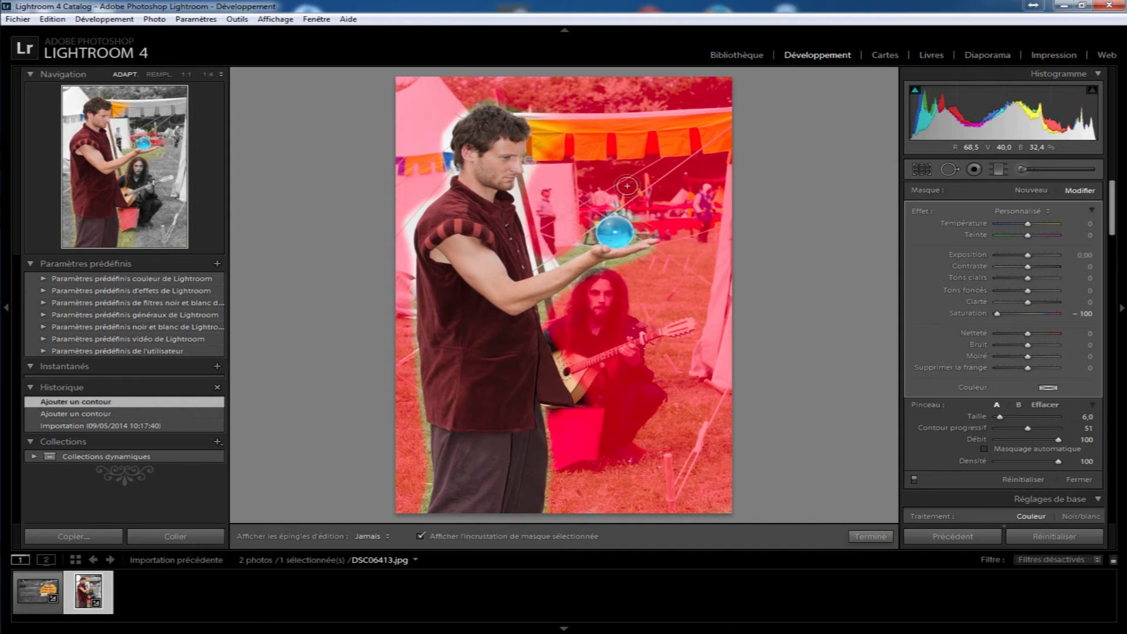
drag(690, 225, 707, 261)
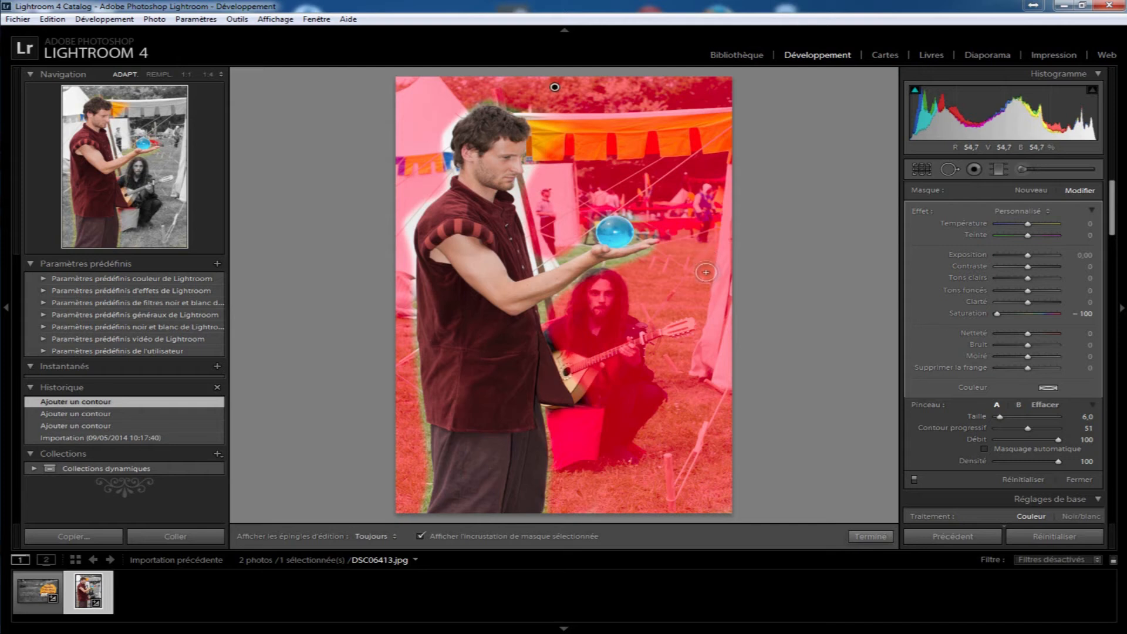
- Turn on auto masking and mask the background along the front of the trousers, the red cloth and the guitar beside the jacket
click(985, 448)
mouse_move(552, 510)
mouse_down()
mouse_move(545, 406)
mouse_move(557, 460)
mouse_up()
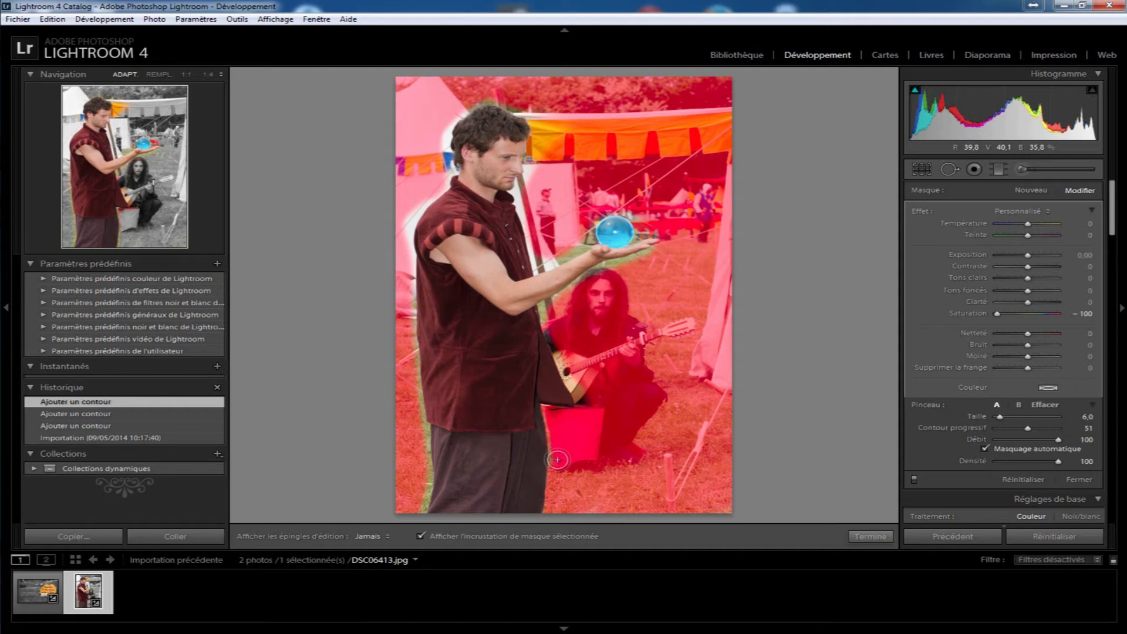
mouse_move(560, 441)
mouse_down()
mouse_move(601, 448)
mouse_move(553, 441)
mouse_move(552, 426)
mouse_move(549, 443)
mouse_move(548, 408)
mouse_move(556, 477)
mouse_up()
mouse_move(551, 411)
mouse_down()
mouse_move(587, 411)
mouse_move(612, 440)
mouse_up()
key(h)
key(h)
alt+drag(581, 402, 574, 384)
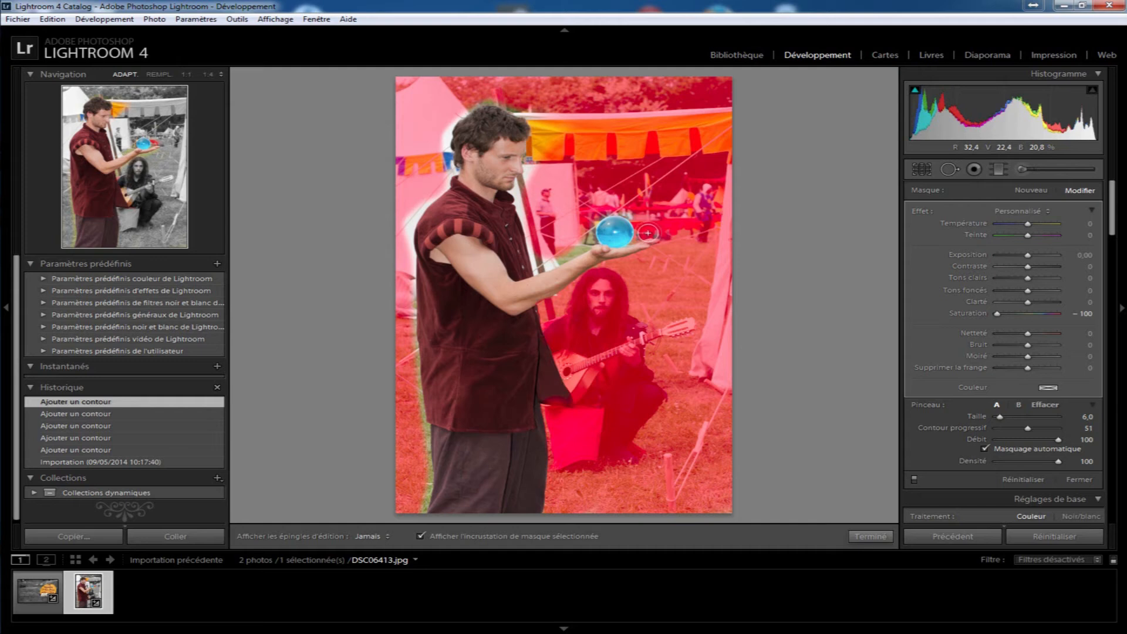
- Fill the remaining unmasked background around the man's hand, face, neck and back with the size 6.0 auto-masking brush
click(688, 234)
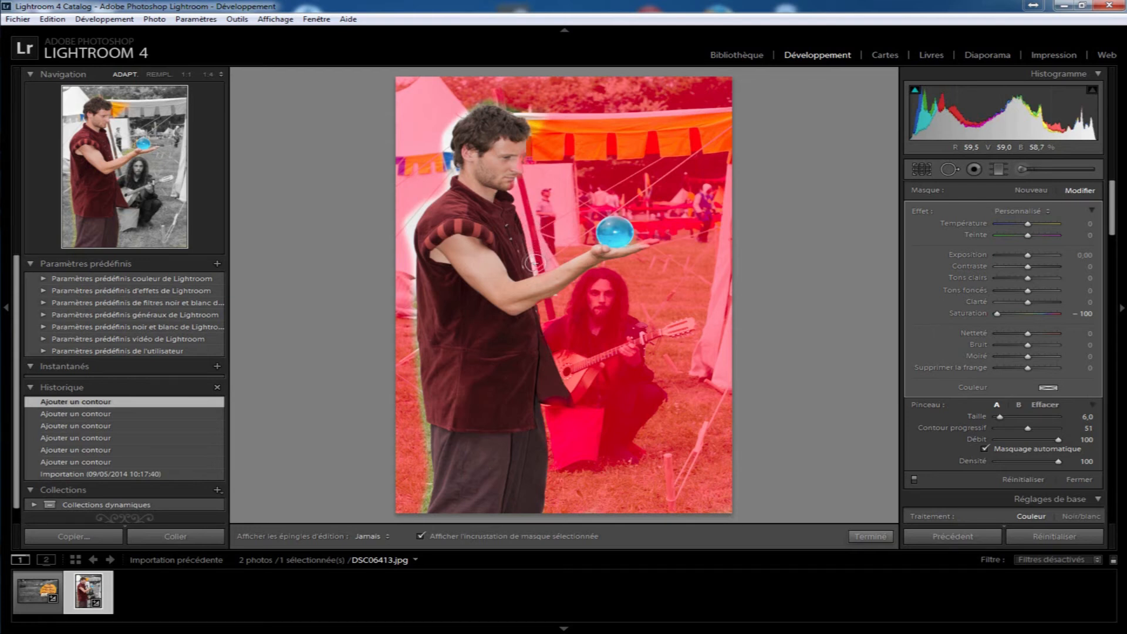
click(564, 138)
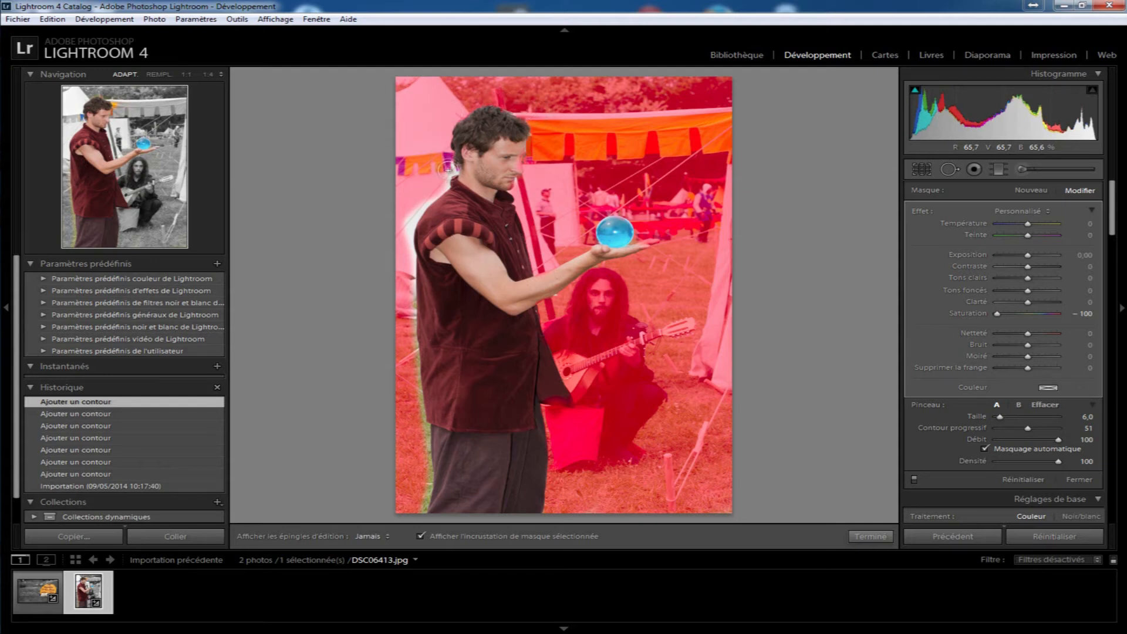
drag(449, 165, 425, 200)
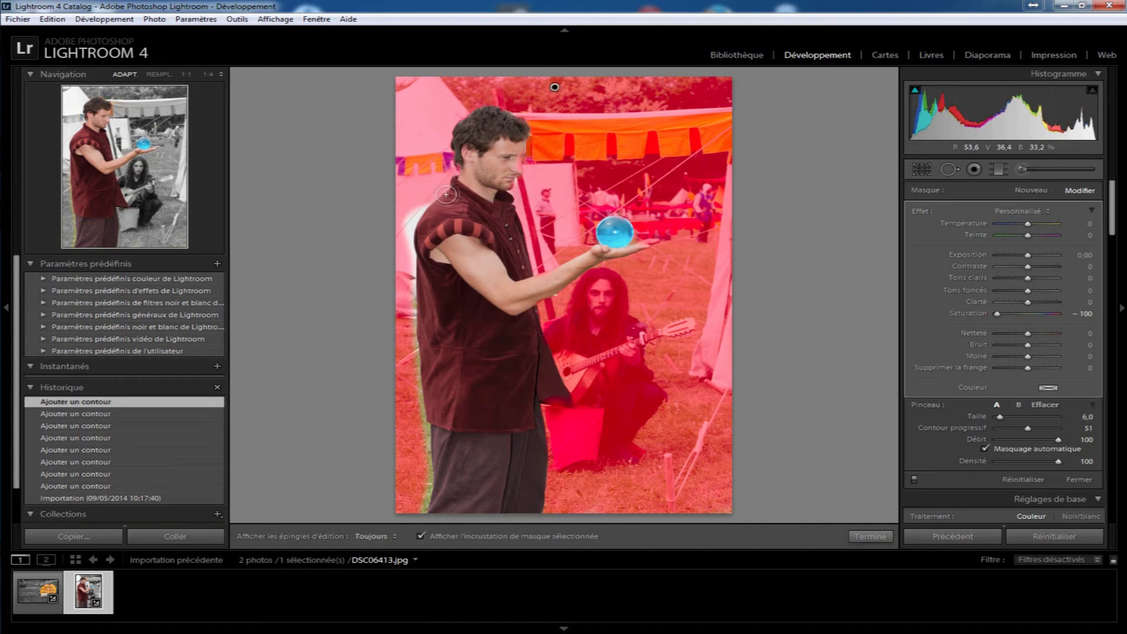
key(h)
mouse_move(414, 212)
mouse_down()
mouse_move(396, 246)
mouse_move(418, 211)
mouse_move(404, 249)
mouse_move(404, 339)
mouse_move(408, 288)
mouse_move(417, 489)
mouse_move(425, 477)
mouse_move(410, 512)
mouse_move(431, 456)
mouse_move(414, 497)
mouse_move(421, 406)
mouse_move(418, 433)
mouse_move(391, 334)
mouse_up()
key(h)
- Clean up the mask along the jacket's edges, re-masking the grass behind it and erasing spill with a size 2.0 eraser
click(1045, 404)
drag(433, 414, 458, 430)
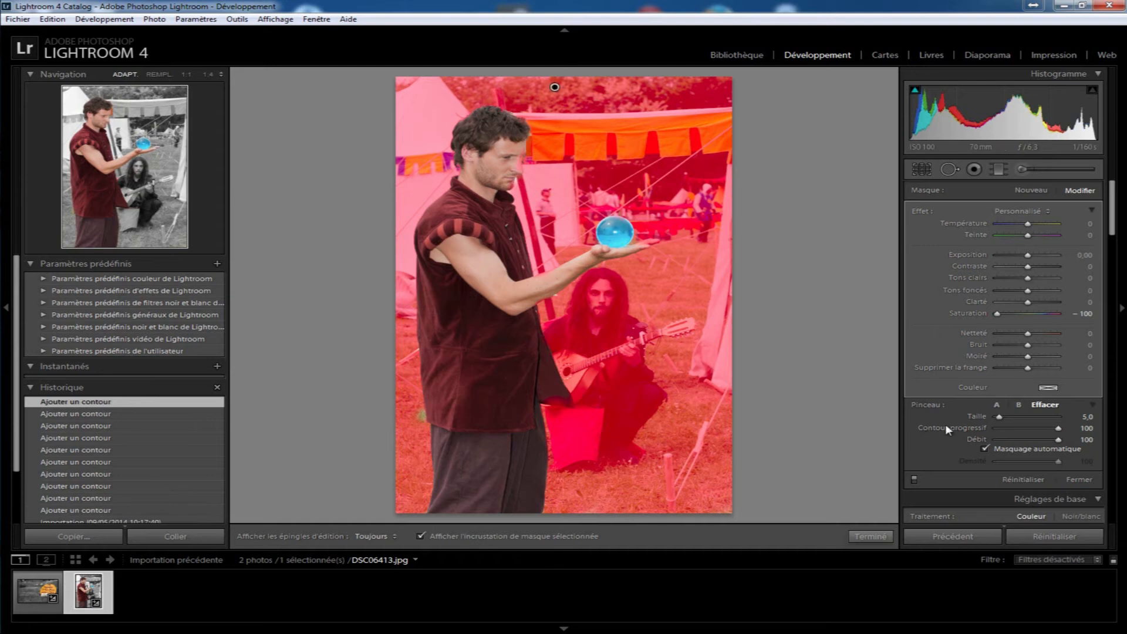
click(996, 404)
drag(414, 416, 417, 409)
click(1028, 404)
mouse_move(551, 402)
mouse_down()
mouse_move(564, 402)
mouse_move(547, 399)
mouse_move(531, 418)
mouse_move(516, 460)
mouse_move(531, 433)
mouse_move(529, 477)
mouse_move(529, 425)
mouse_move(463, 332)
mouse_move(472, 311)
mouse_up()
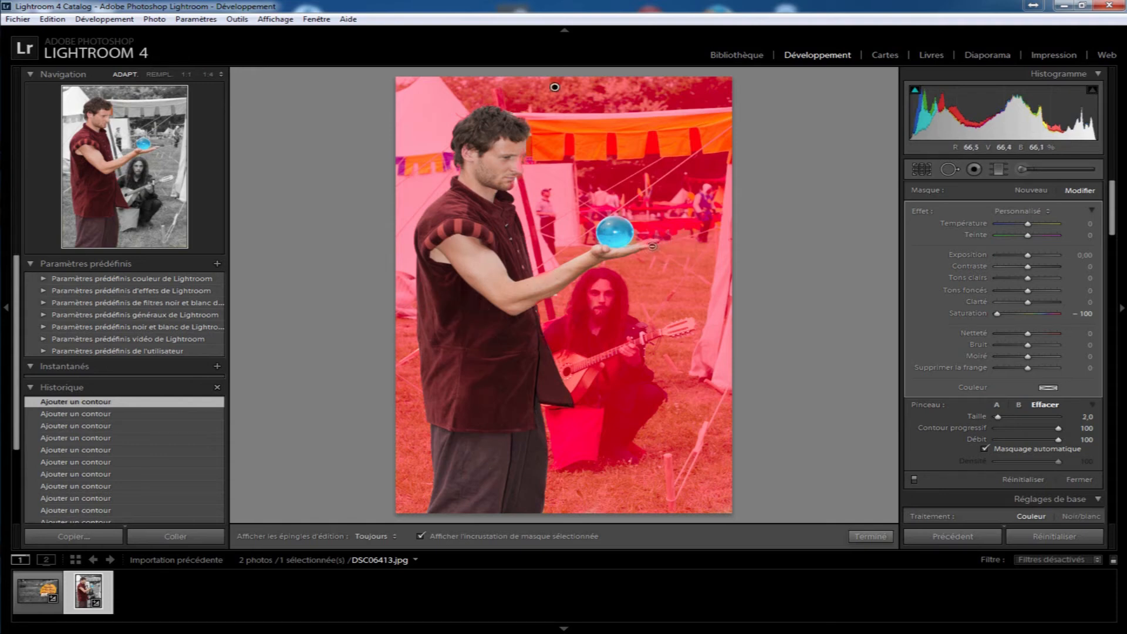
- Erase the mask from the fingers of the hand holding the ball with a size 3.0 eraser
key(z)
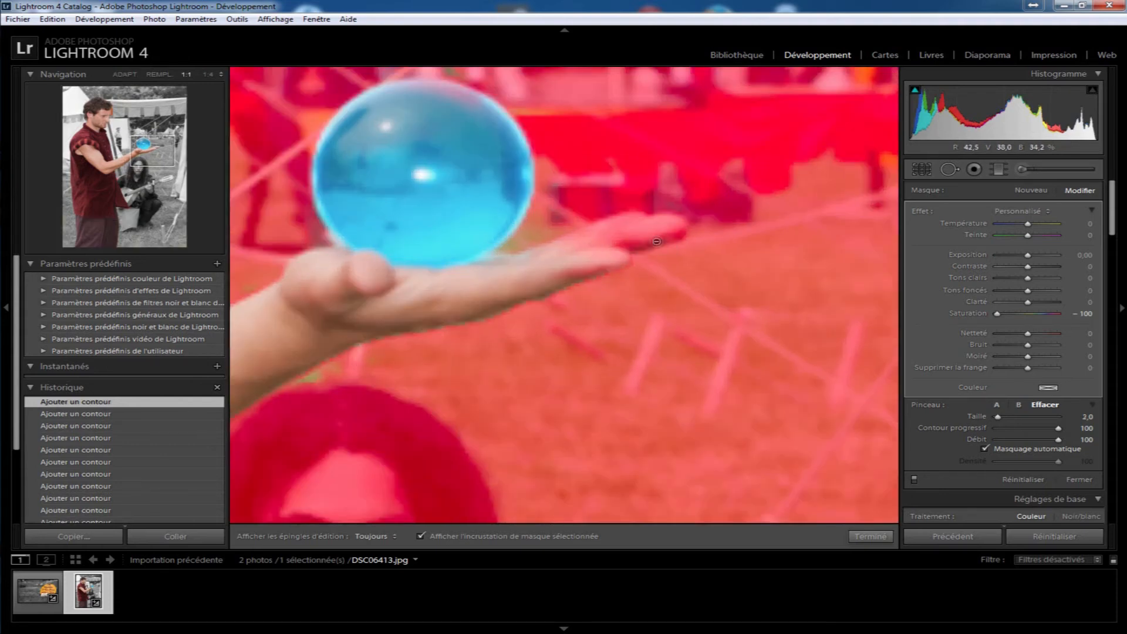
mouse_move(570, 248)
mouse_down()
mouse_move(625, 226)
mouse_move(550, 252)
mouse_move(625, 221)
mouse_move(478, 274)
mouse_move(671, 218)
mouse_move(646, 238)
mouse_move(663, 230)
mouse_move(562, 255)
mouse_up()
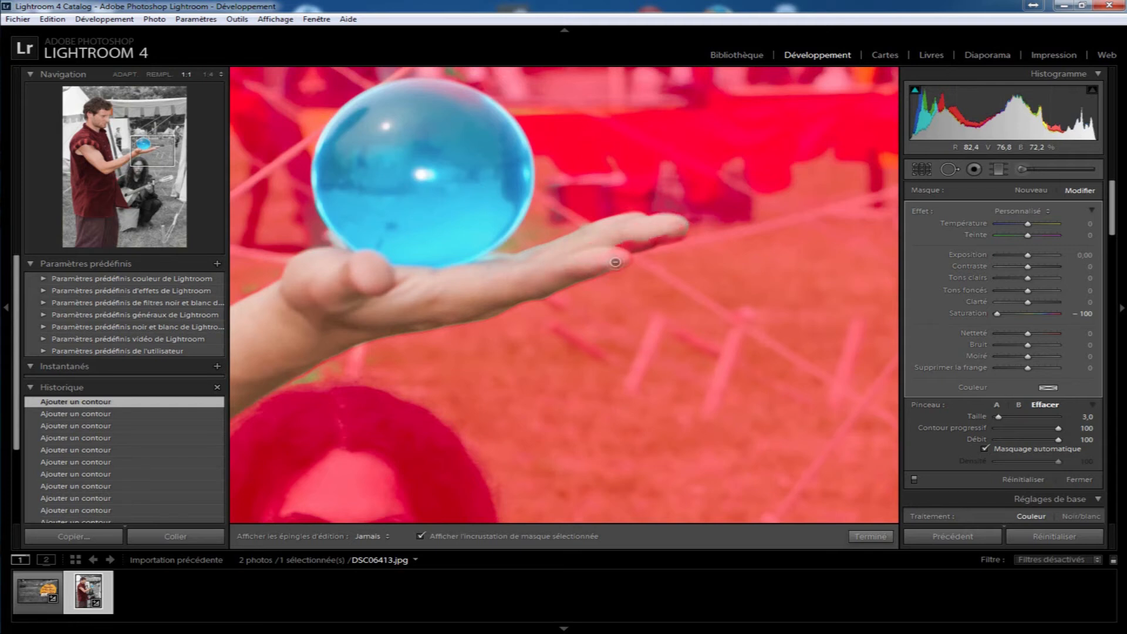
drag(629, 245, 648, 242)
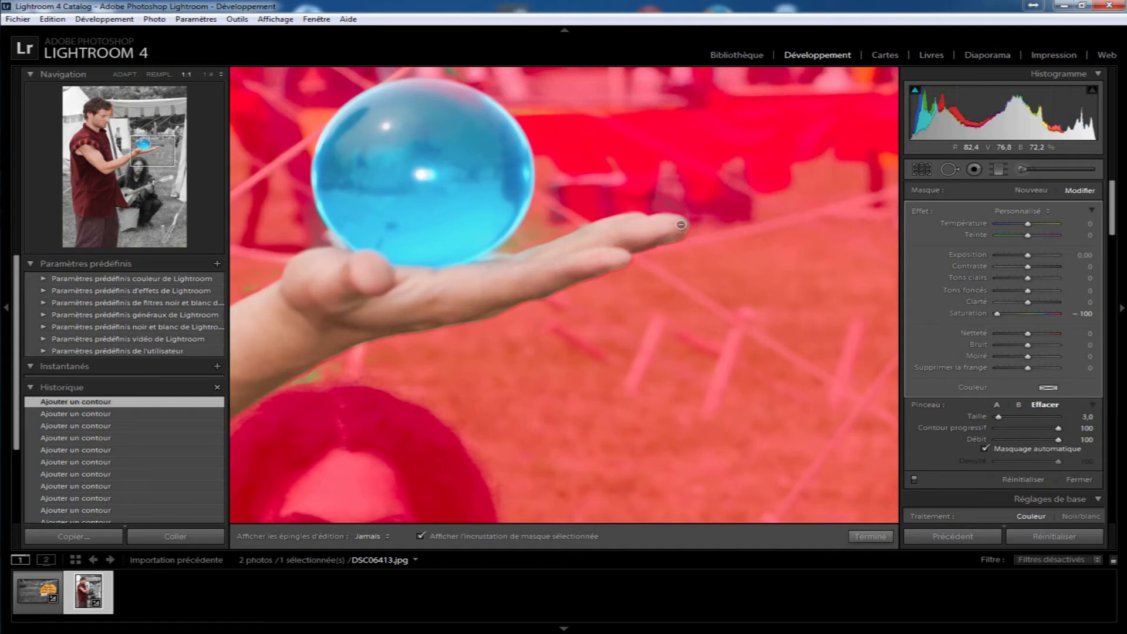
key(h)
- Mask the background around the ball and hand with the size 6.0 brush and erase the spill from the ball's upper edge
click(997, 404)
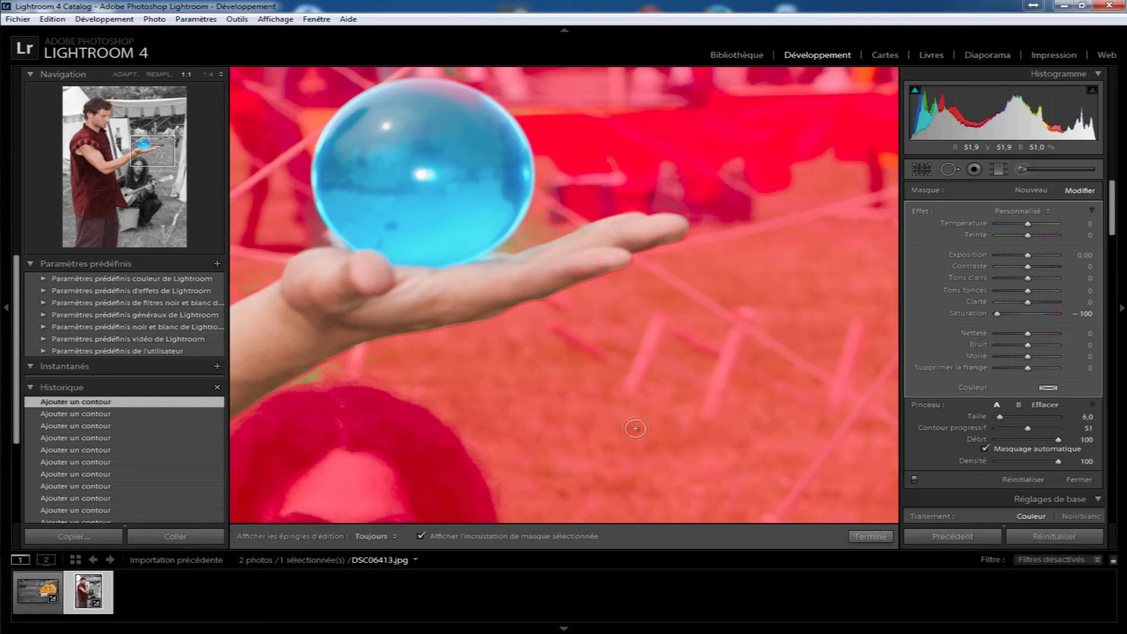
key(h)
drag(374, 281, 529, 370)
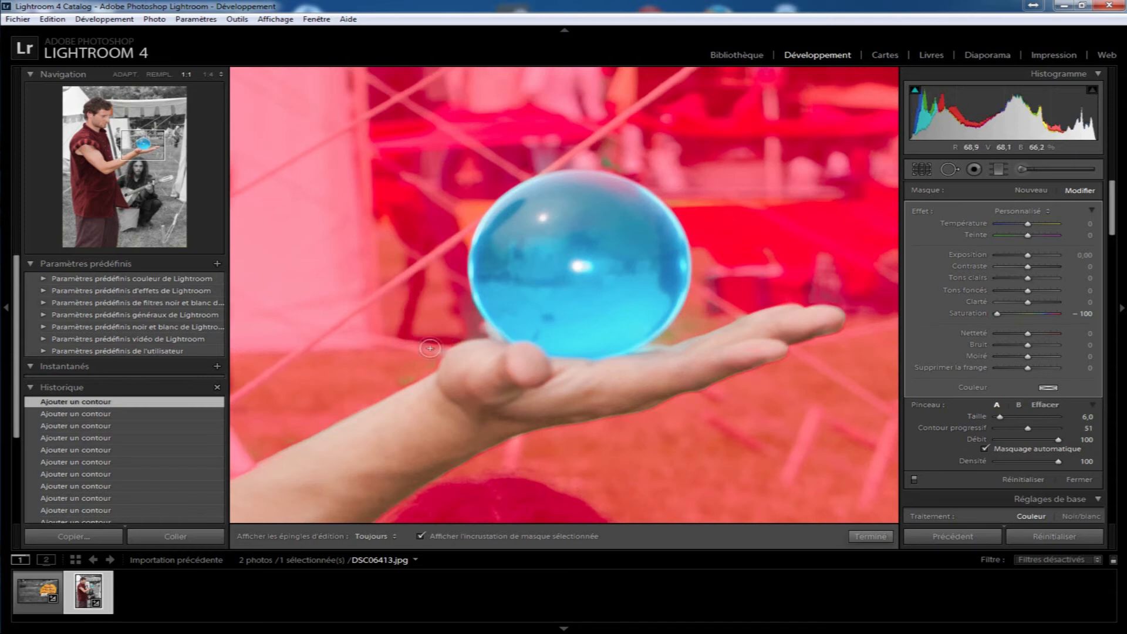
key(h)
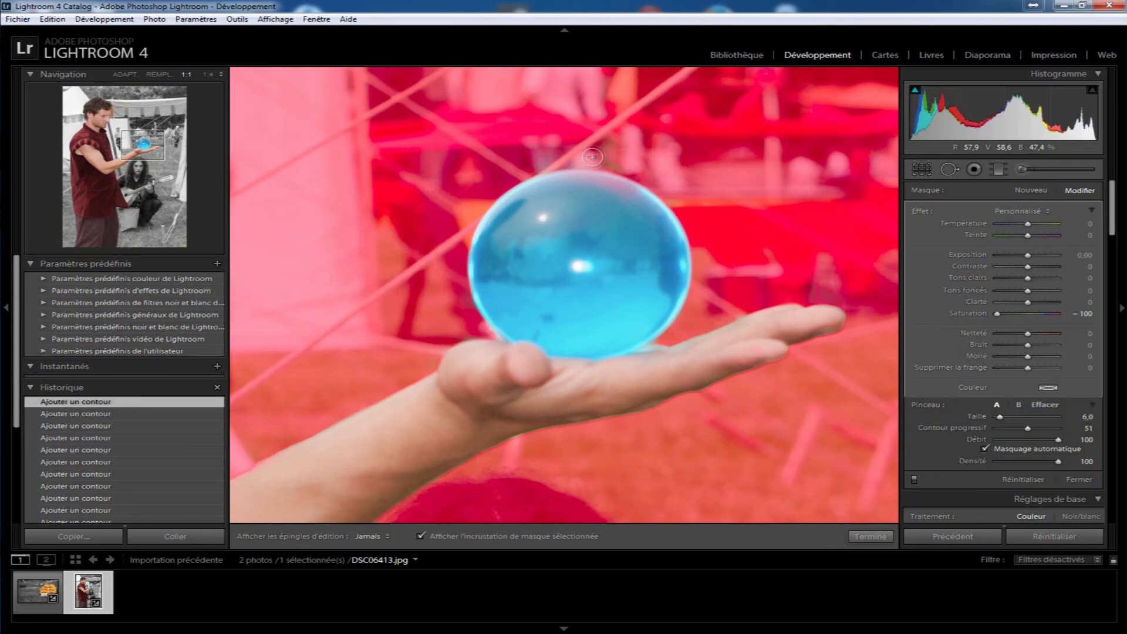
key(h)
click(1045, 404)
key(h)
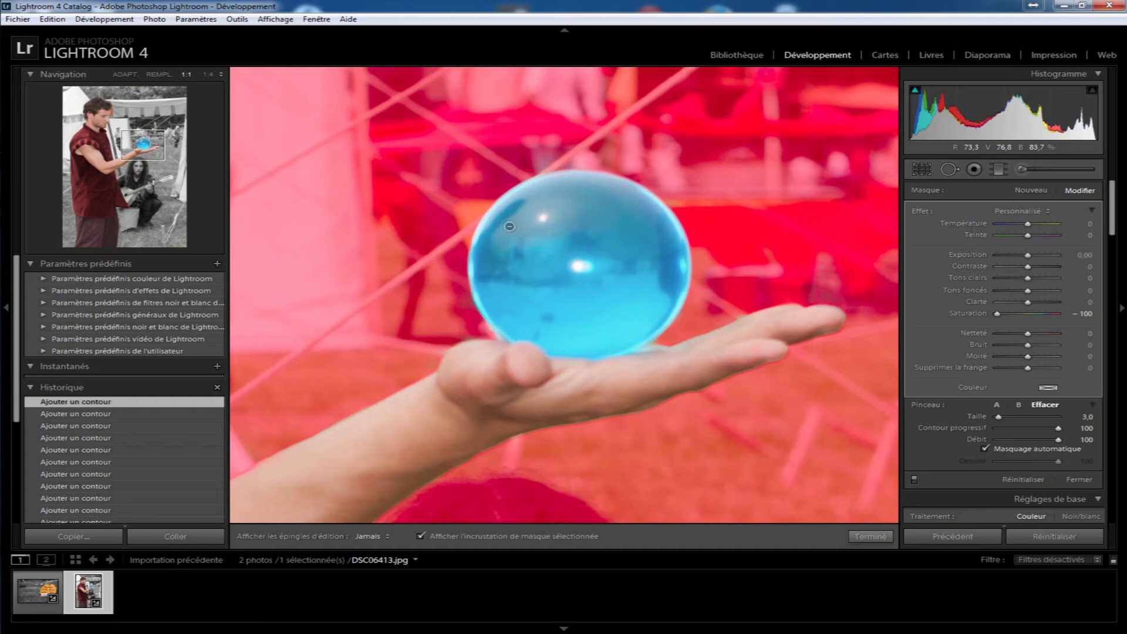
key(h)
- Erase the mask spill from the forearm's upper edge and re-mask the background just above it
drag(280, 146, 552, 234)
scroll(553, 234, down, 5)
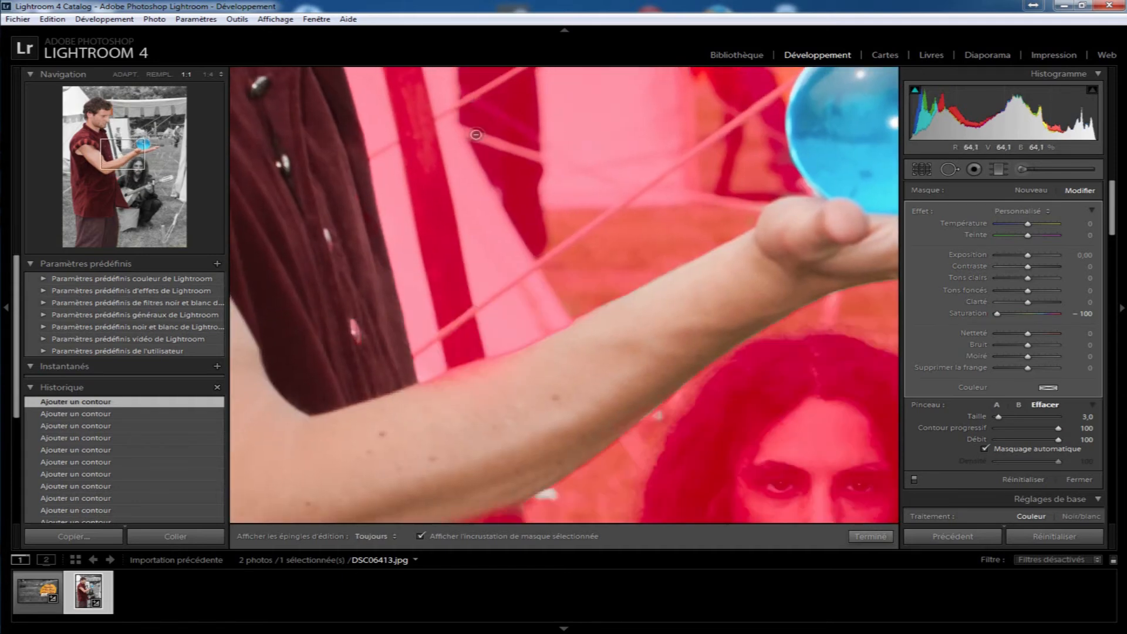
key(h)
key(h)
key(h)
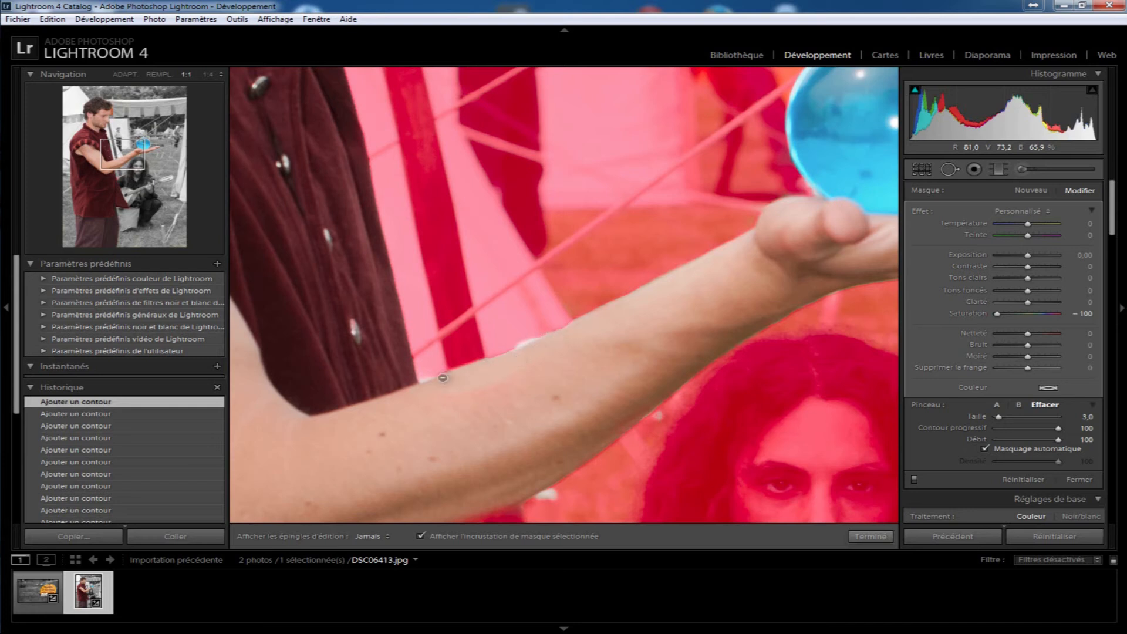
key(h)
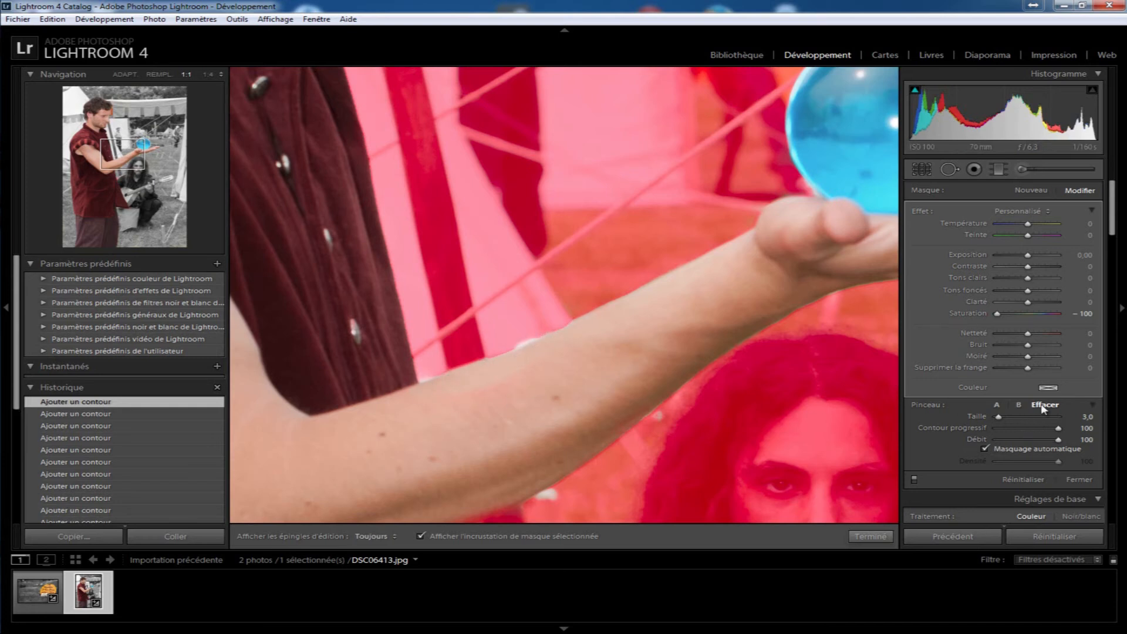
click(996, 405)
key(h)
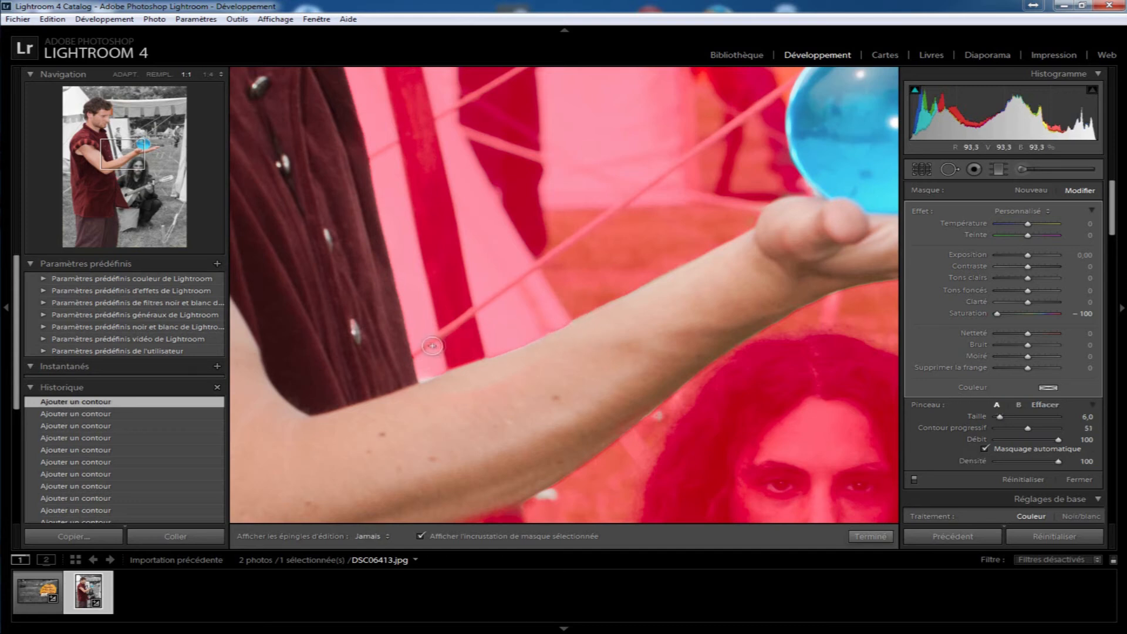
key(h)
- Erase the mask spill from the man's bearded chin with a size 3.0 eraser and return to the size 6.0 brush
drag(322, 230, 405, 421)
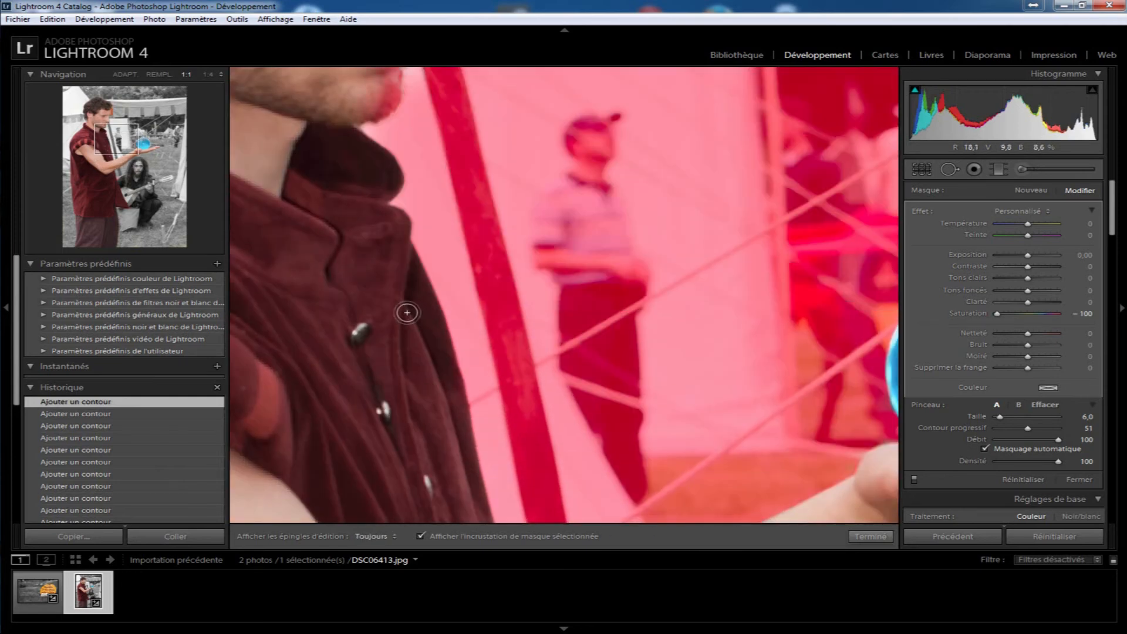
drag(360, 272, 377, 435)
scroll(402, 234, down, 2)
key(alt)
drag(406, 218, 400, 212)
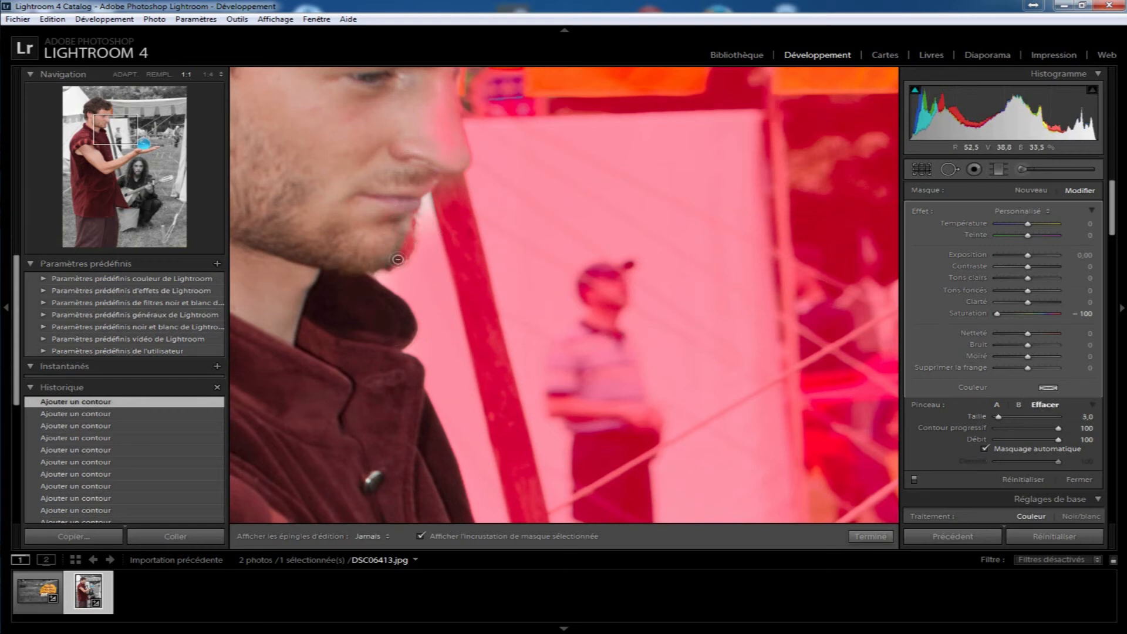
drag(405, 253, 413, 223)
key(h)
click(996, 404)
key(h)
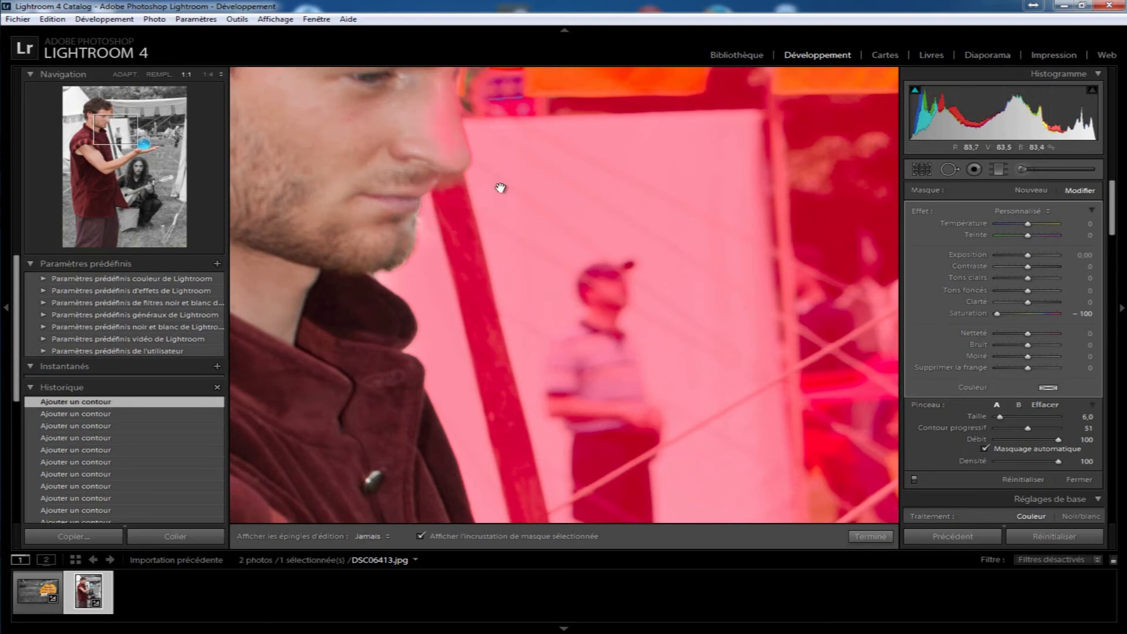
key(h)
- Erase the mask spill from the man's nose and brow with the size 3.0 eraser
drag(541, 159, 554, 327)
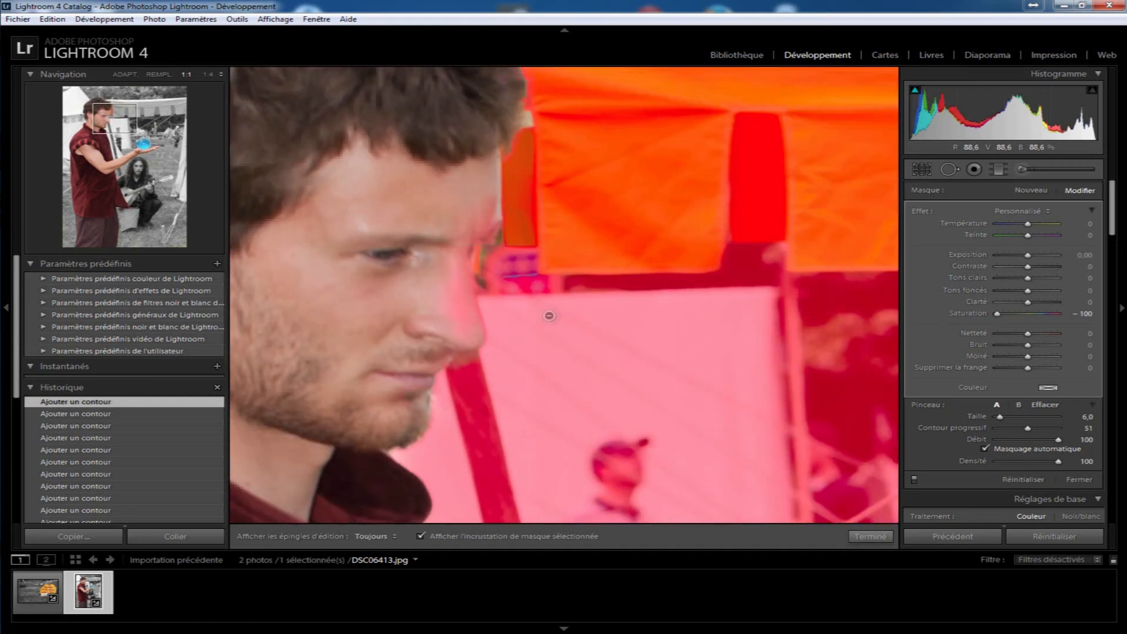
click(1041, 403)
key(h)
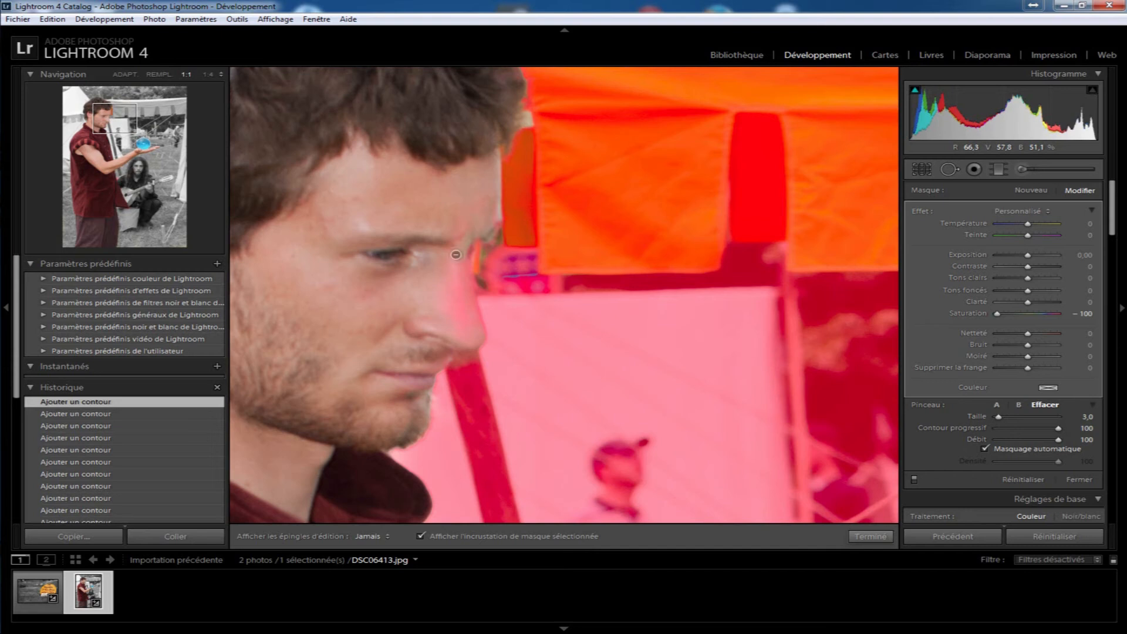
mouse_move(452, 275)
mouse_down()
mouse_move(436, 315)
mouse_move(443, 265)
mouse_move(441, 314)
mouse_move(457, 333)
mouse_move(443, 319)
mouse_move(459, 328)
mouse_move(468, 313)
mouse_move(466, 337)
mouse_move(452, 280)
mouse_up()
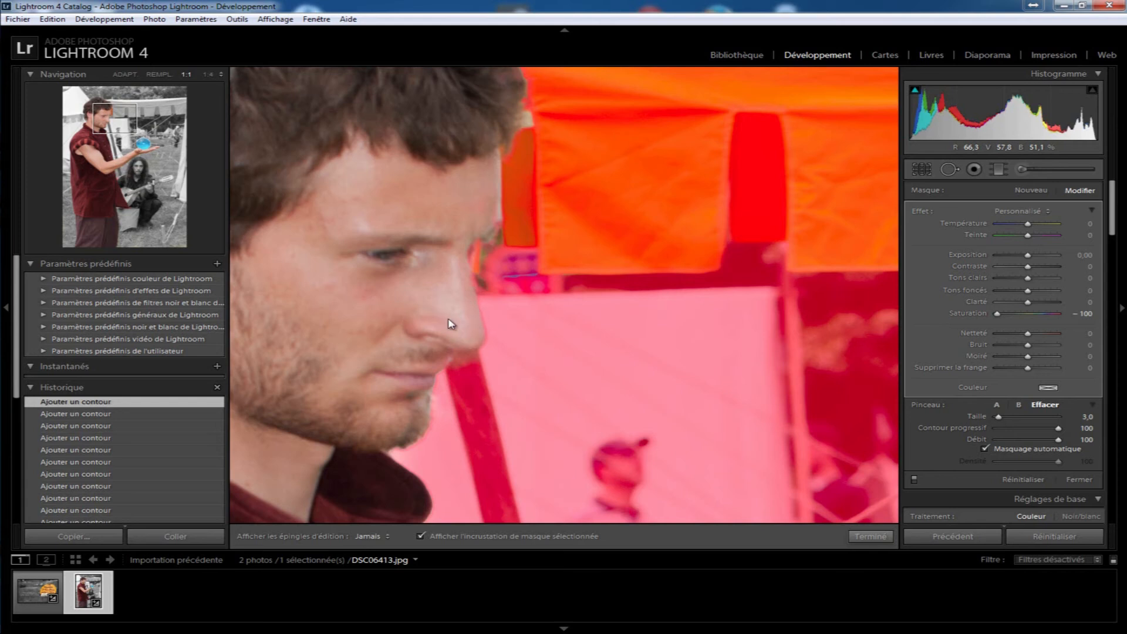
key(h)
- Re-mask the awning strip and background right beside the man's forehead with the size 6.0 brush
click(995, 404)
key(h)
mouse_move(521, 275)
mouse_down()
mouse_move(488, 283)
mouse_move(485, 270)
mouse_move(504, 230)
mouse_move(505, 146)
mouse_move(531, 148)
mouse_move(531, 136)
mouse_move(519, 158)
mouse_up()
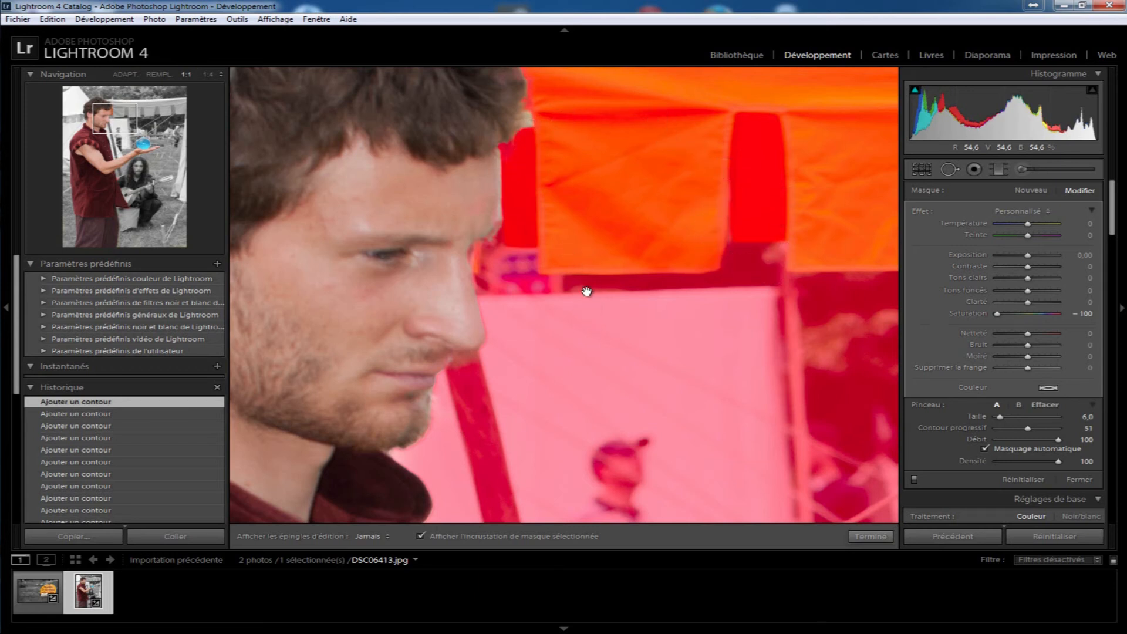
- Try to erase the mask spill along the back of the man's crown with the size 3.0 eraser
key(h)
drag(628, 160, 621, 374)
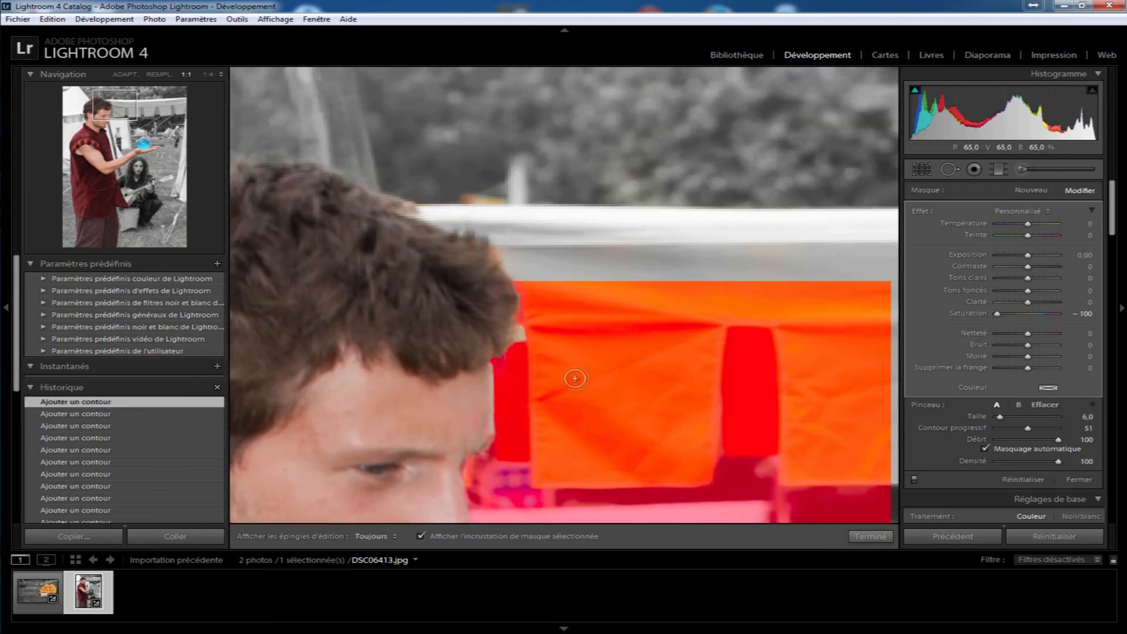
key(h)
key(h)
drag(585, 263, 669, 347)
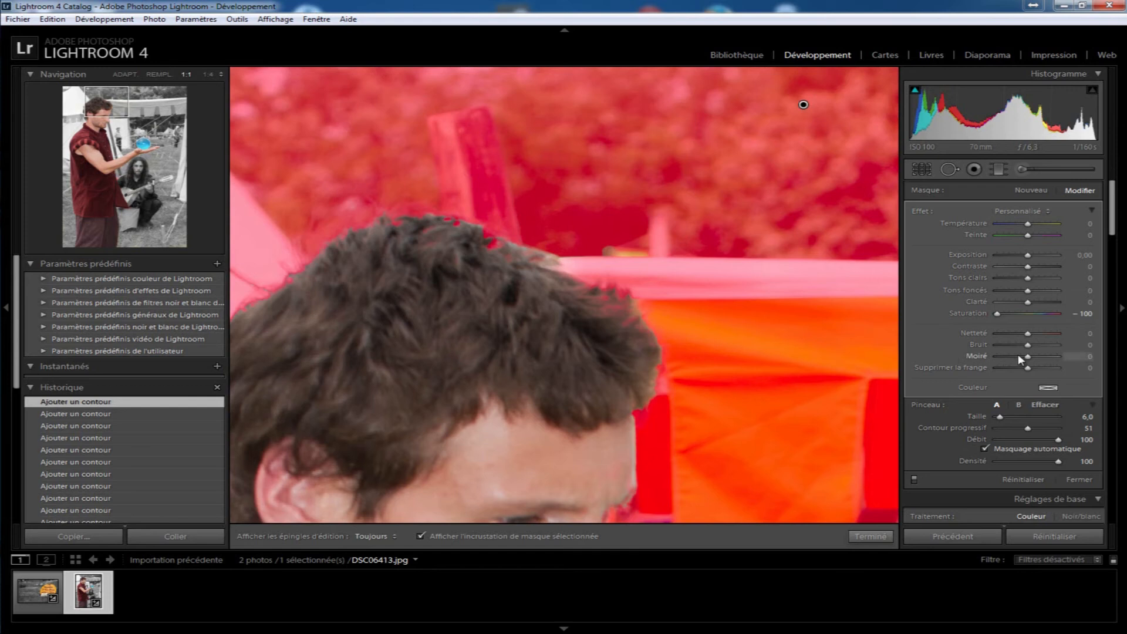
click(1045, 404)
key(h)
mouse_move(310, 248)
mouse_down()
mouse_move(364, 208)
mouse_move(323, 208)
mouse_move(294, 252)
mouse_move(316, 240)
mouse_up()
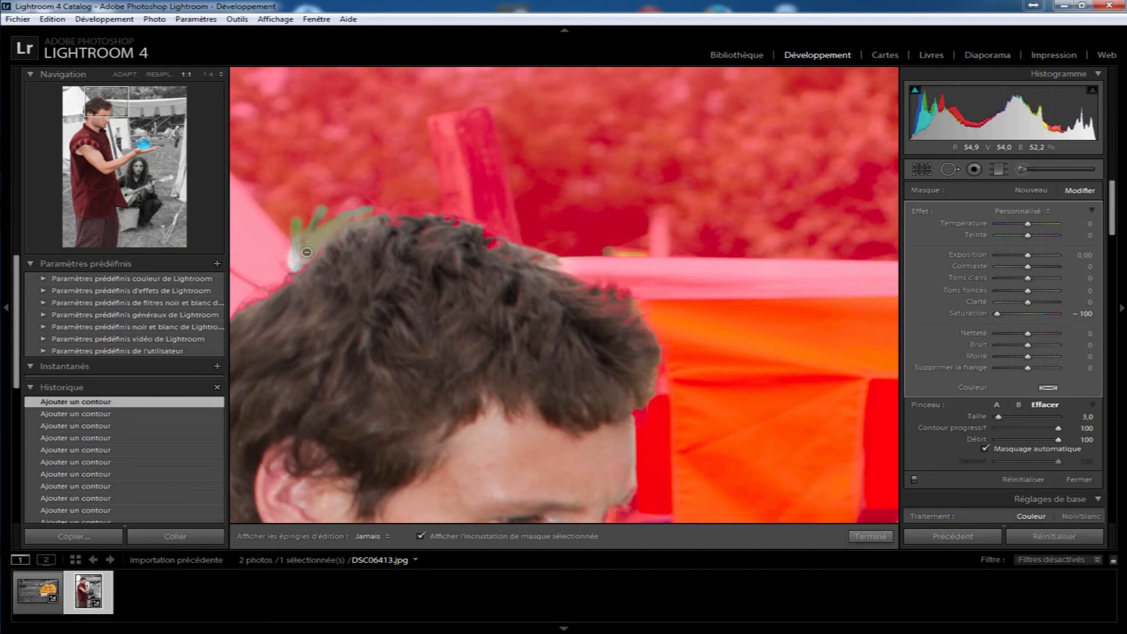
key(h)
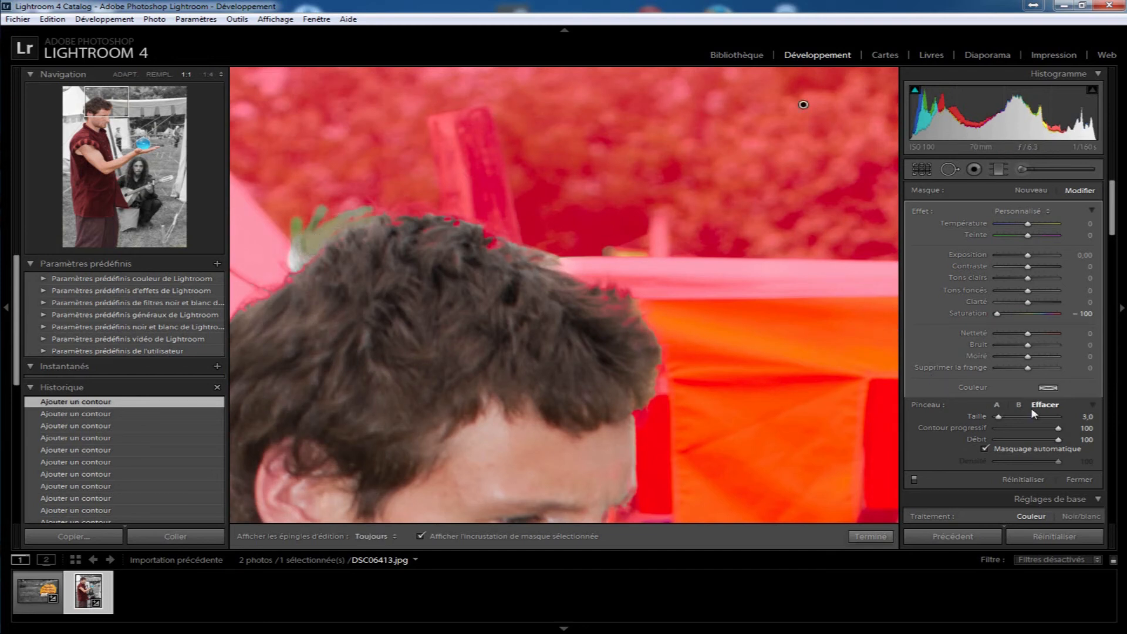
key(ctrl+z)
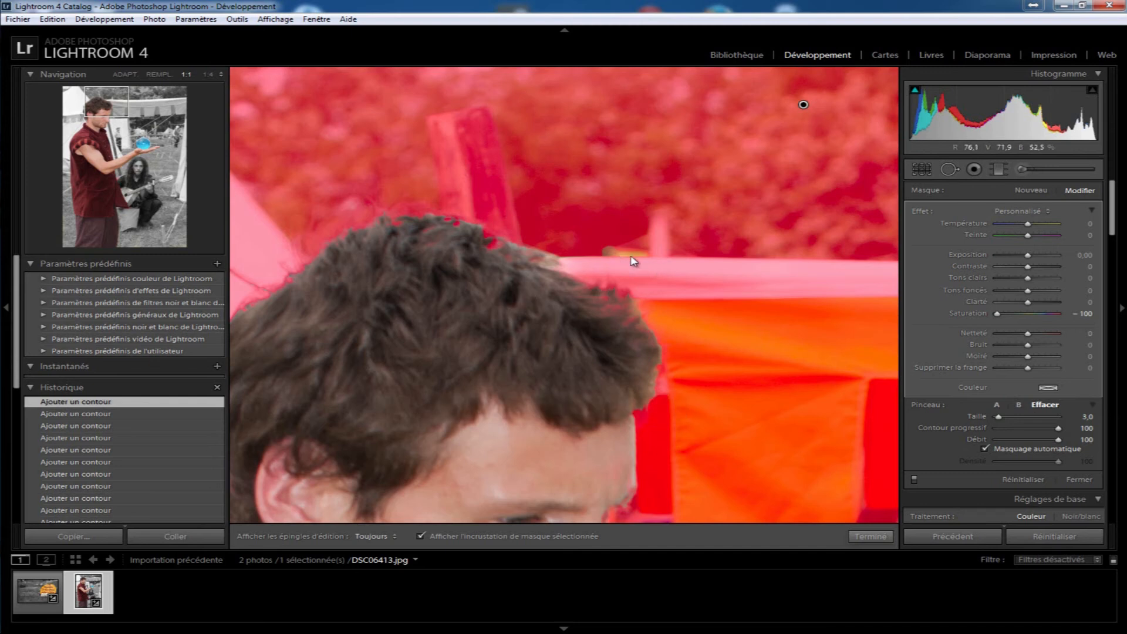
- Mask the leftover yellow spot just above the awning beside the man's hair with the size 6.0 brush
click(996, 404)
key(h)
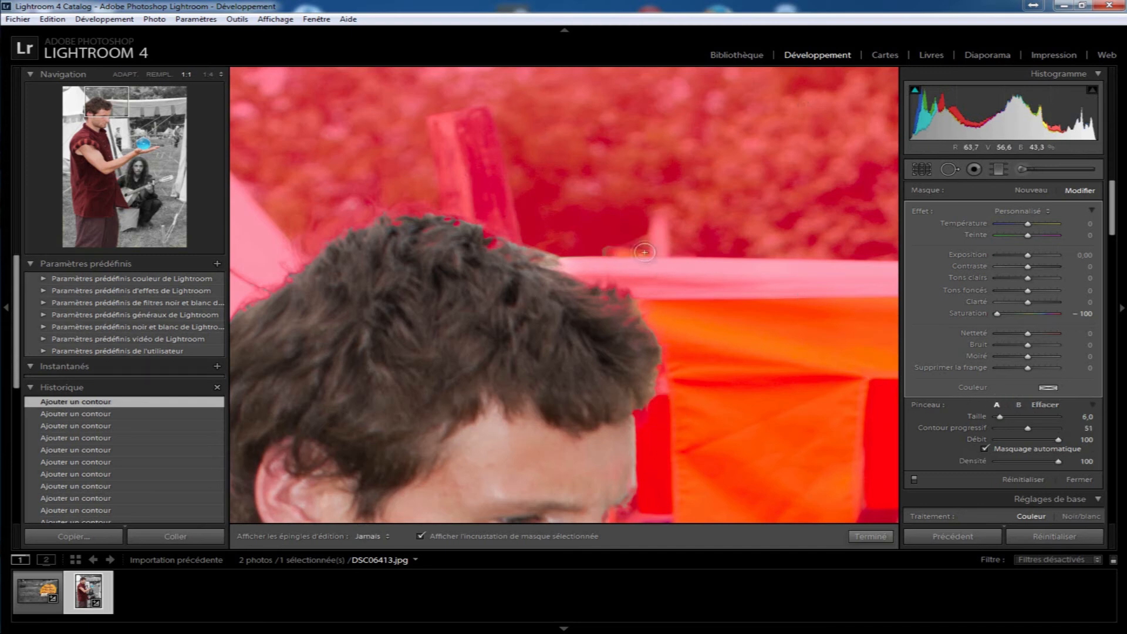
key(h)
- Examine the mask edge along the back of the man's head, neck, shoulder and shirt down towards the hem
drag(706, 216, 762, 375)
drag(601, 247, 1079, 58)
drag(735, 225, 554, 159)
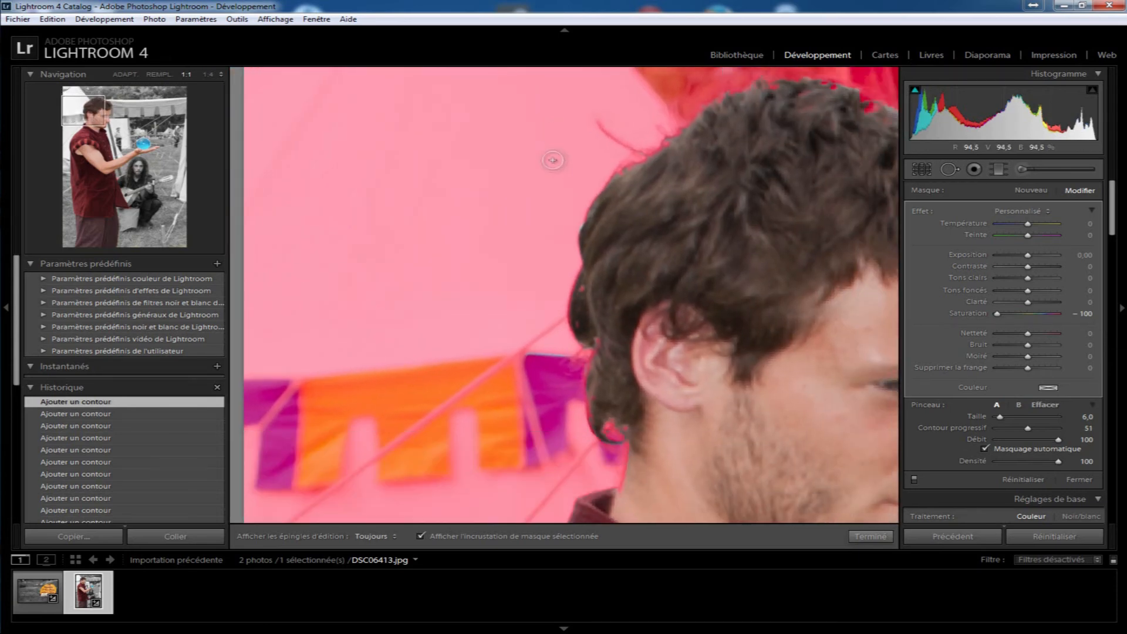
key(h)
drag(764, 435, 775, 288)
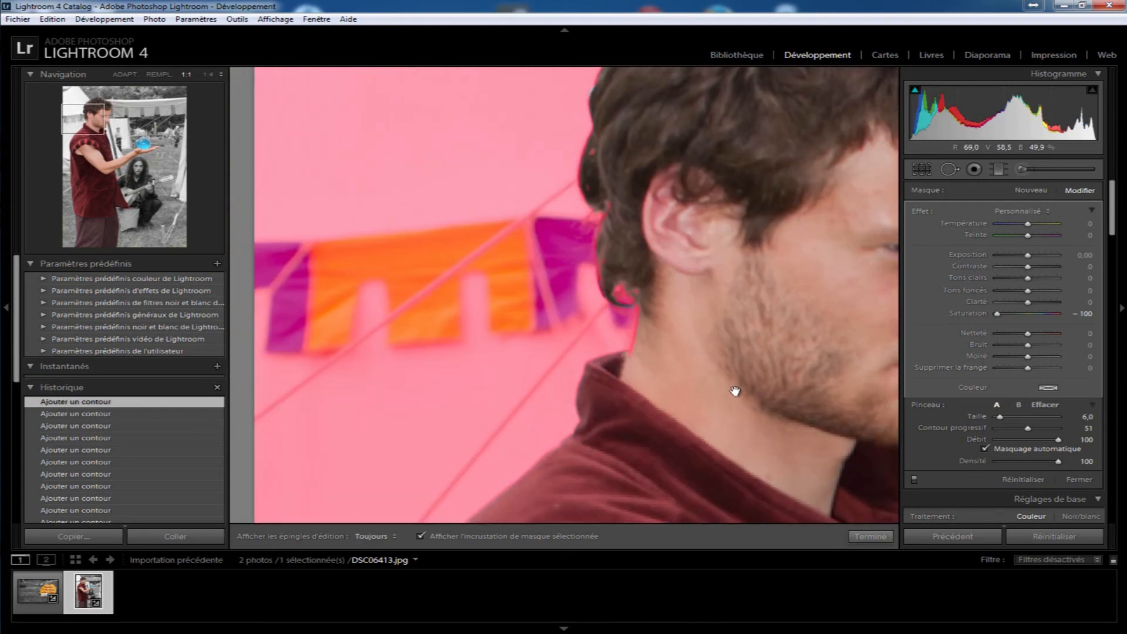
drag(735, 390, 621, 219)
drag(435, 393, 644, 259)
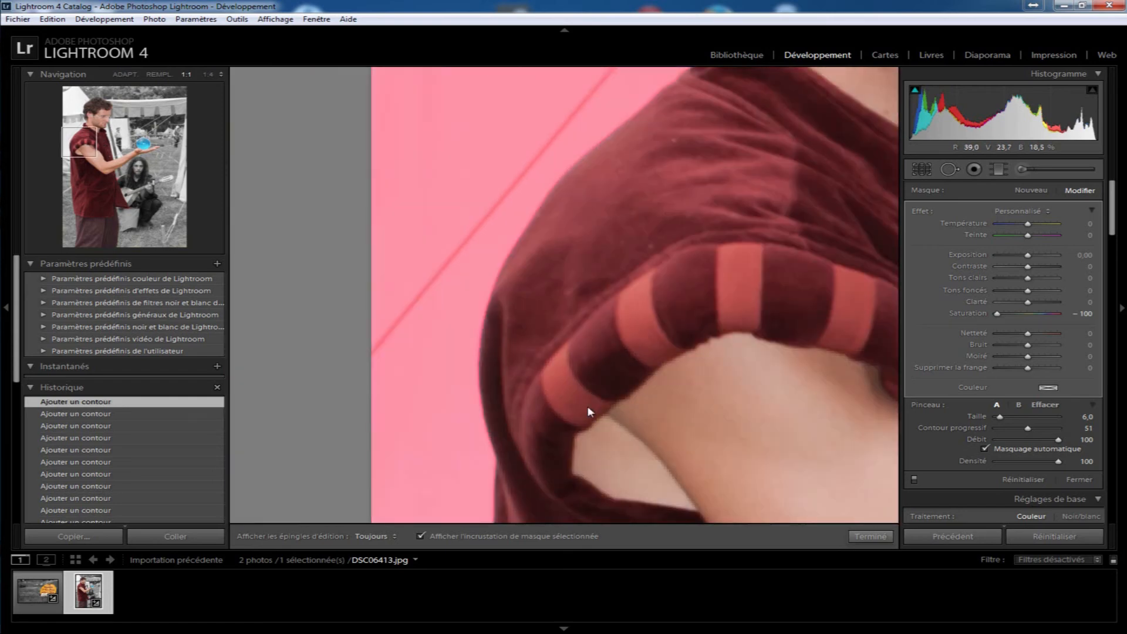
drag(590, 458, 627, 247)
drag(625, 402, 653, 340)
key(h)
drag(660, 407, 666, 185)
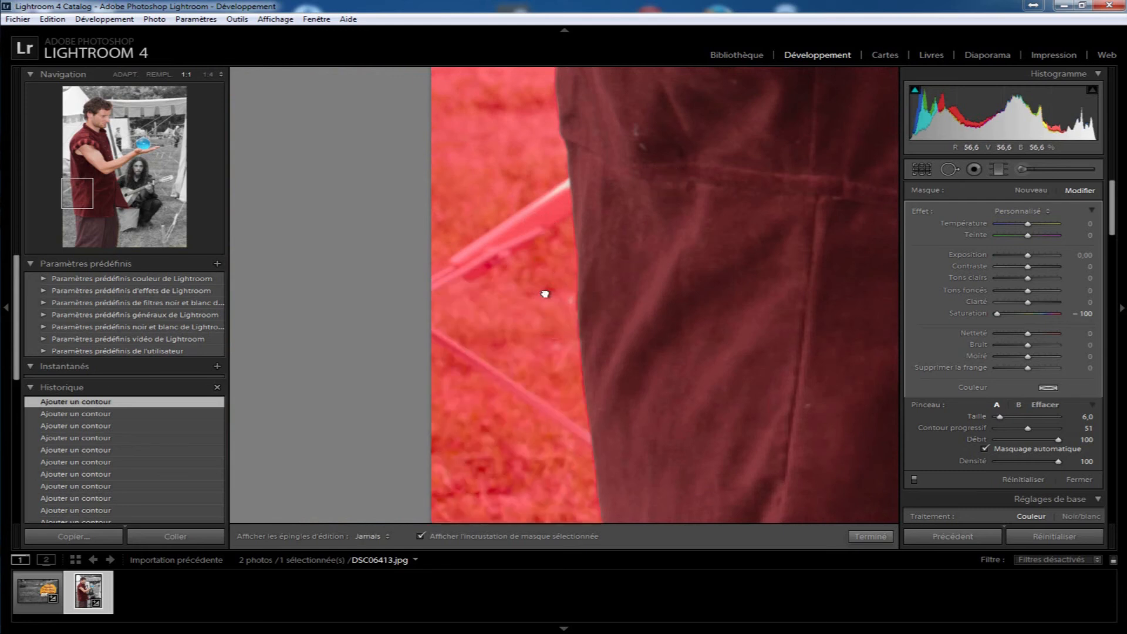
- Mask the leftover gaps in the grass along the back of the shirt hem and trouser leg with the size 6.0 brush
drag(727, 444, 741, 151)
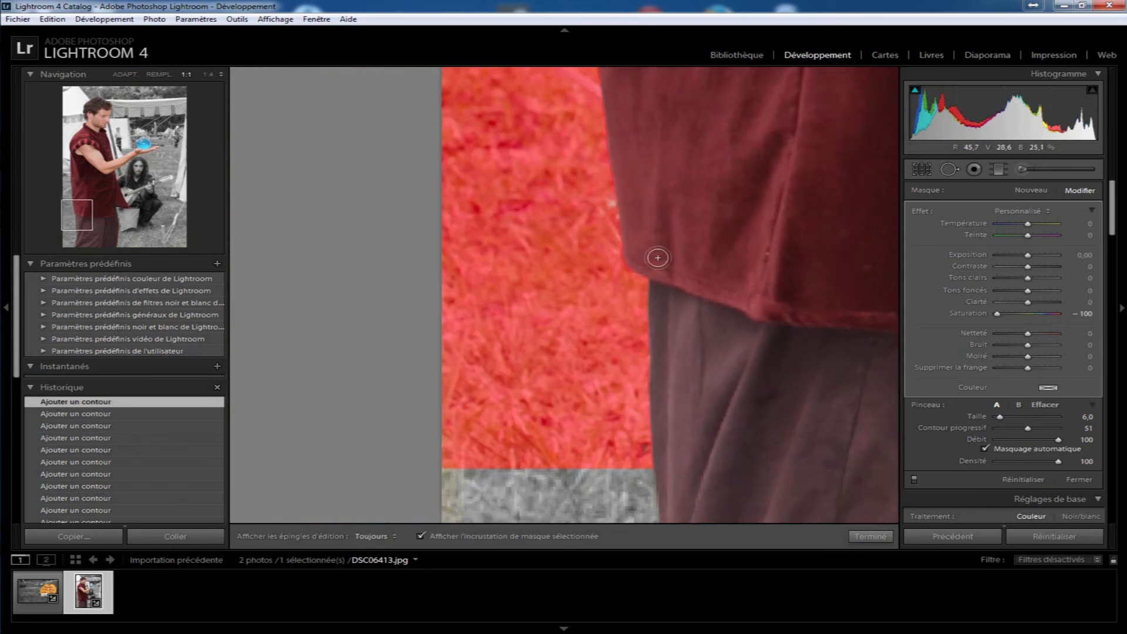
key(h)
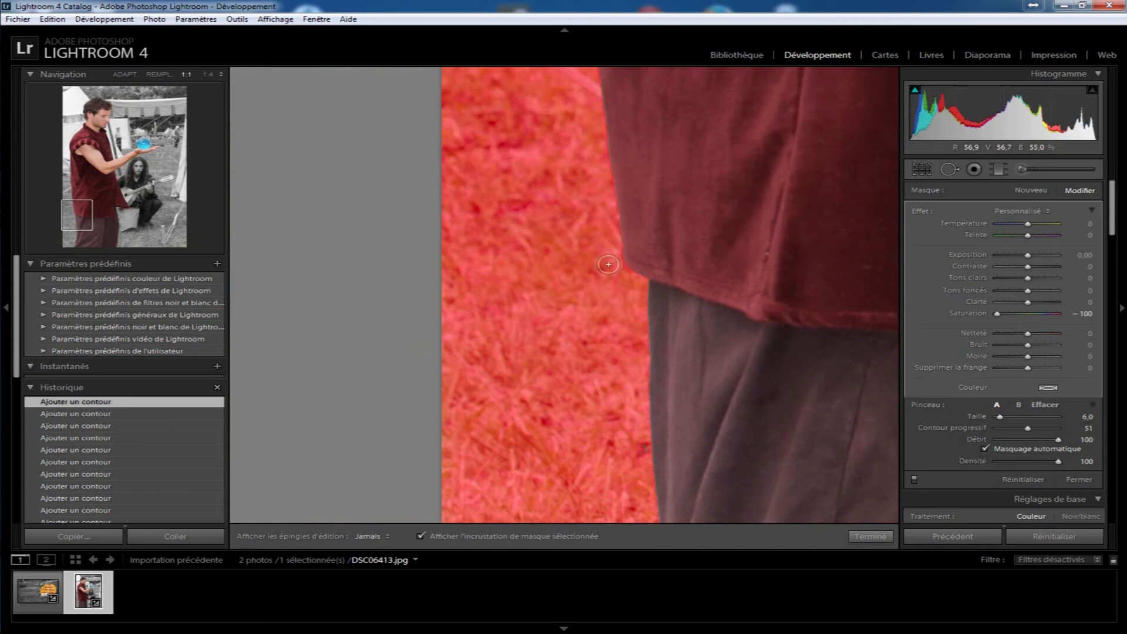
drag(605, 342, 730, 176)
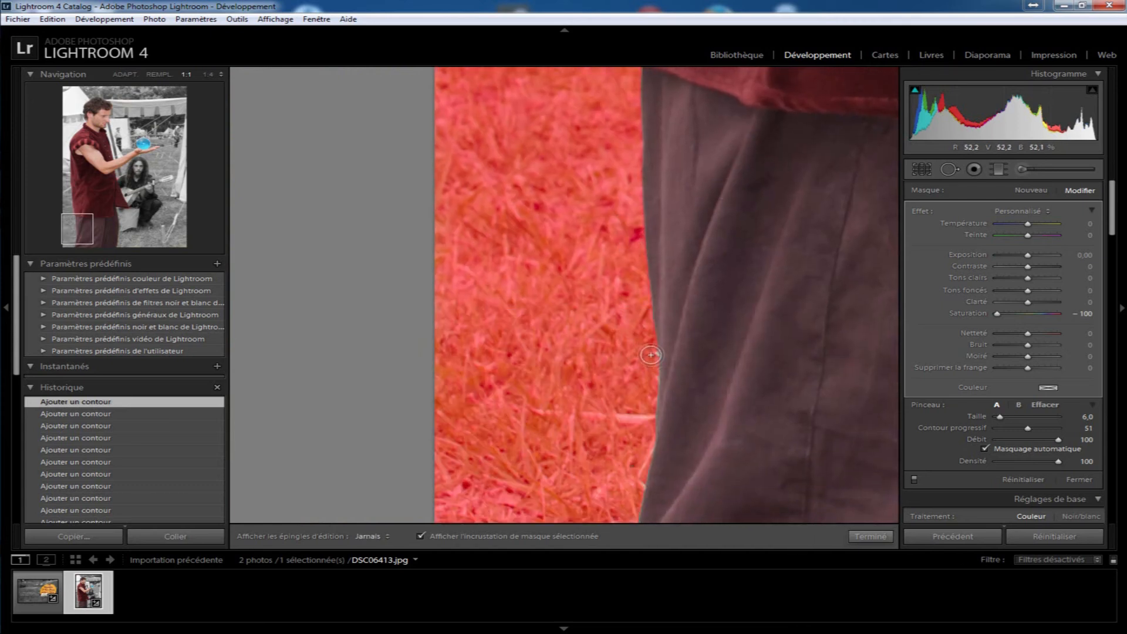
drag(639, 500, 644, 455)
drag(753, 432, 759, 325)
- Erase the mask spill from the trouser leg's back edge with the size 3.0 eraser
key(h)
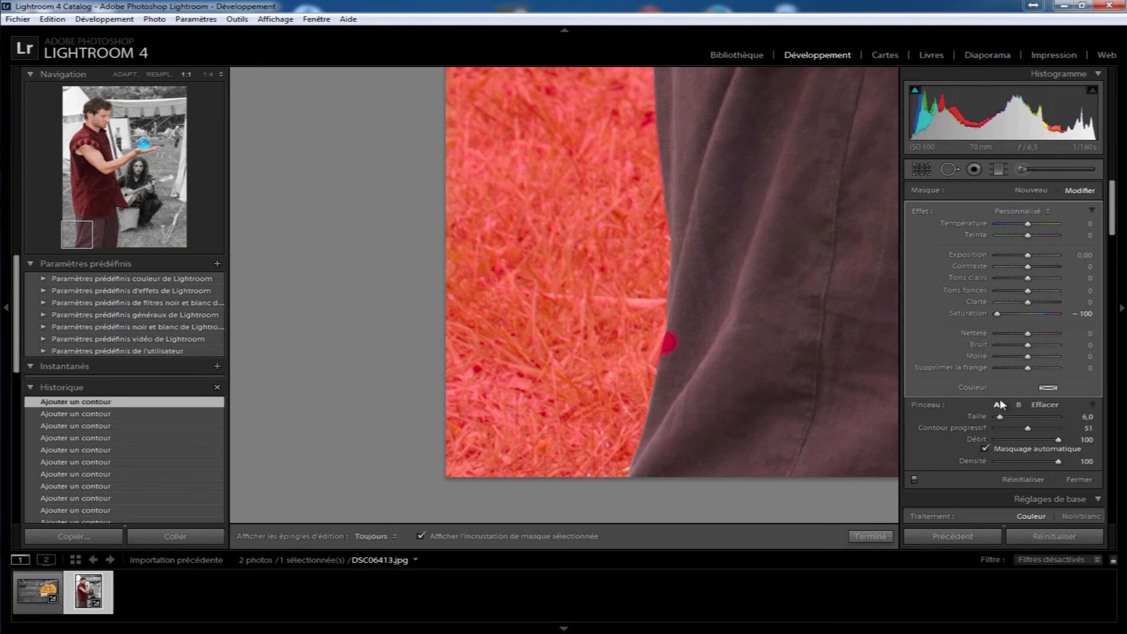
click(1047, 405)
key(h)
drag(689, 328, 666, 365)
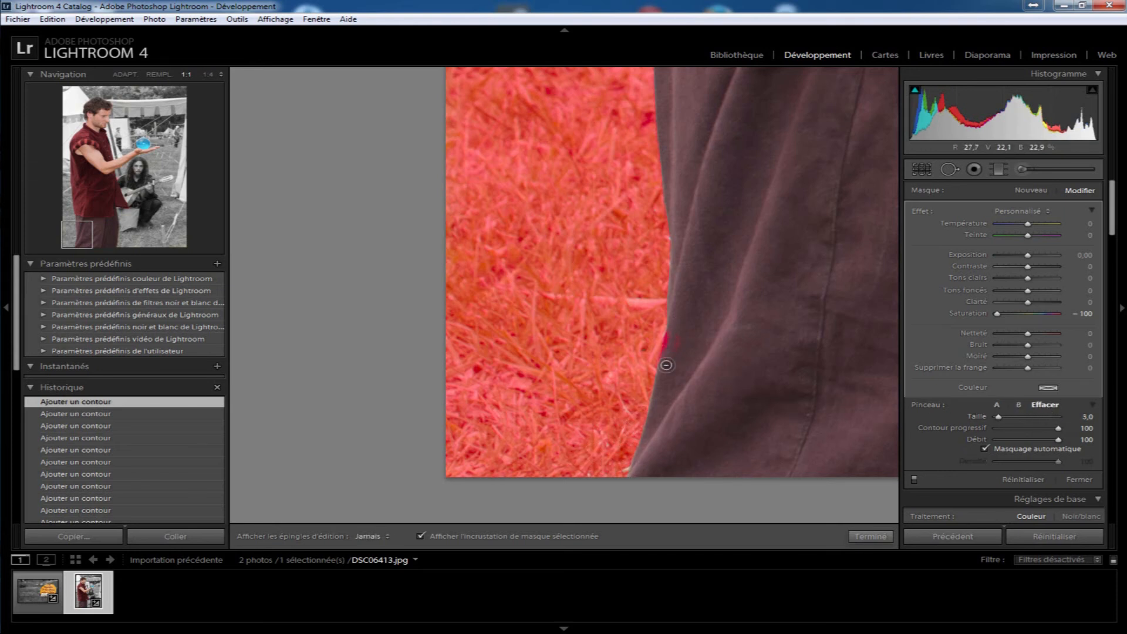
click(750, 284)
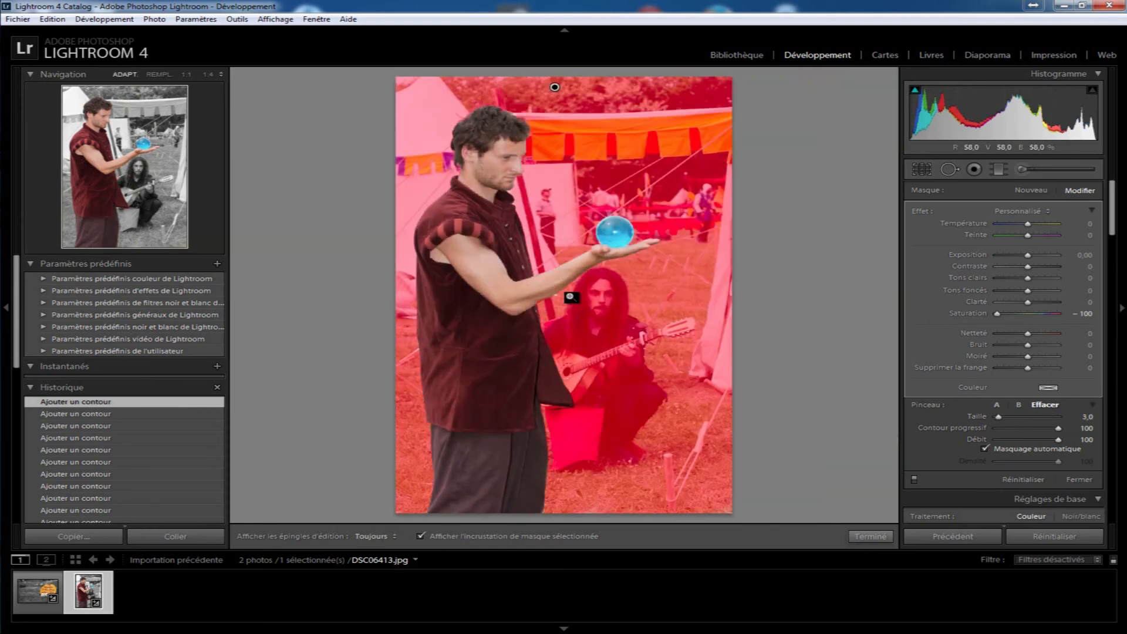
- Erase the mask from the two shirt buttons above and below the forearm with the size 3.0 eraser
click(557, 299)
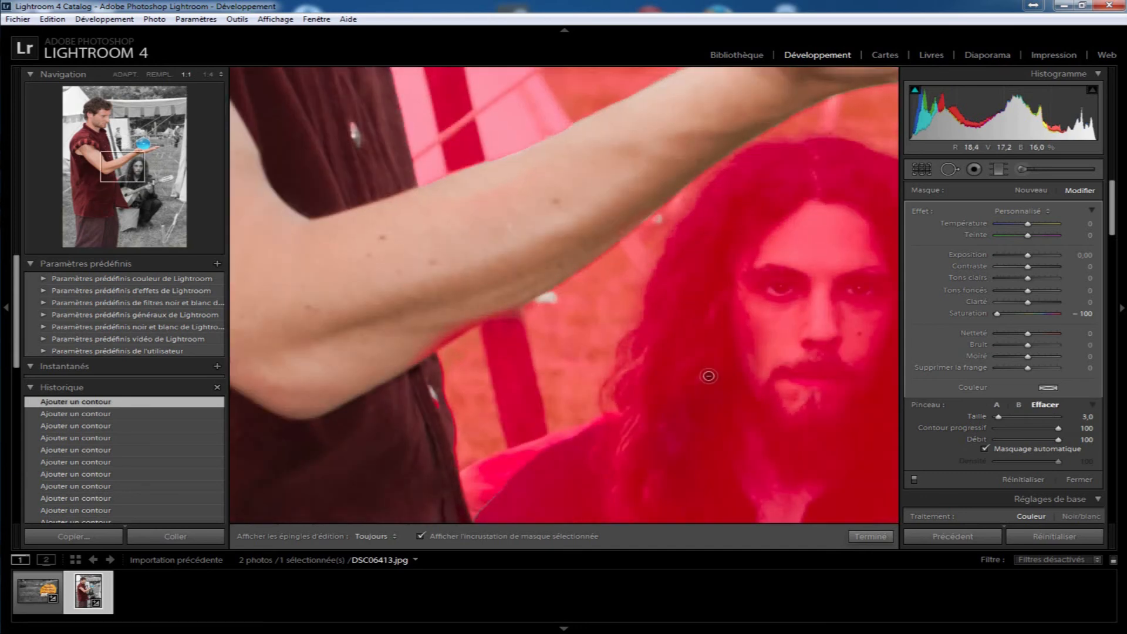
mouse_move(429, 394)
mouse_down()
mouse_move(445, 445)
mouse_move(409, 395)
mouse_move(424, 360)
mouse_up()
drag(353, 118, 352, 125)
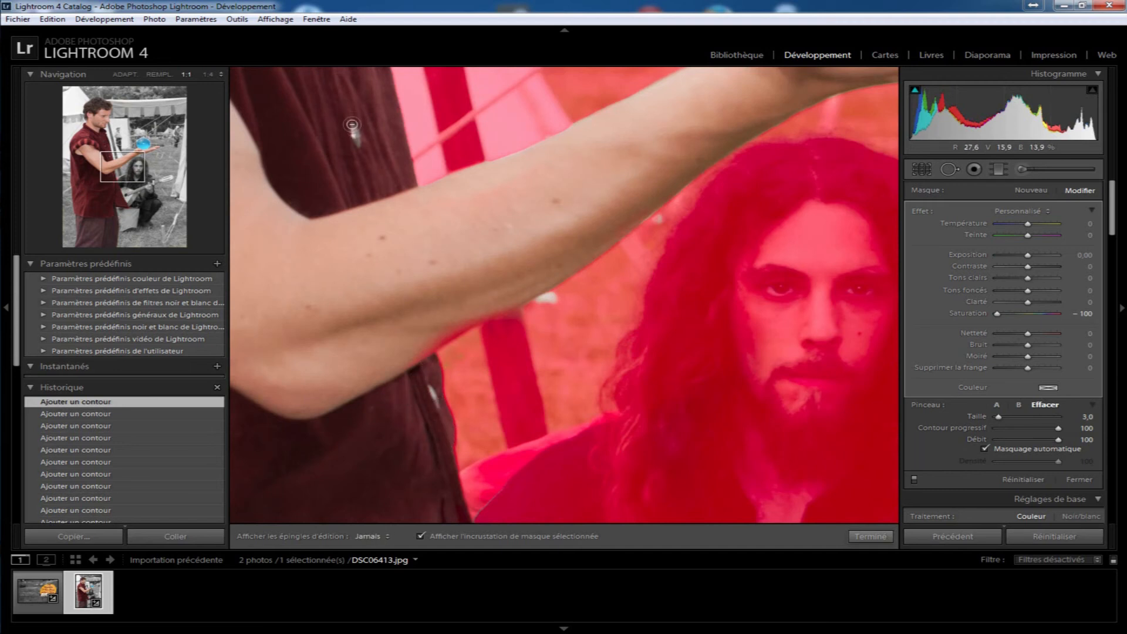
- Mask the leftover white patches just below the forearm with the size 6.0 brush and finish the brush adjustment
click(996, 404)
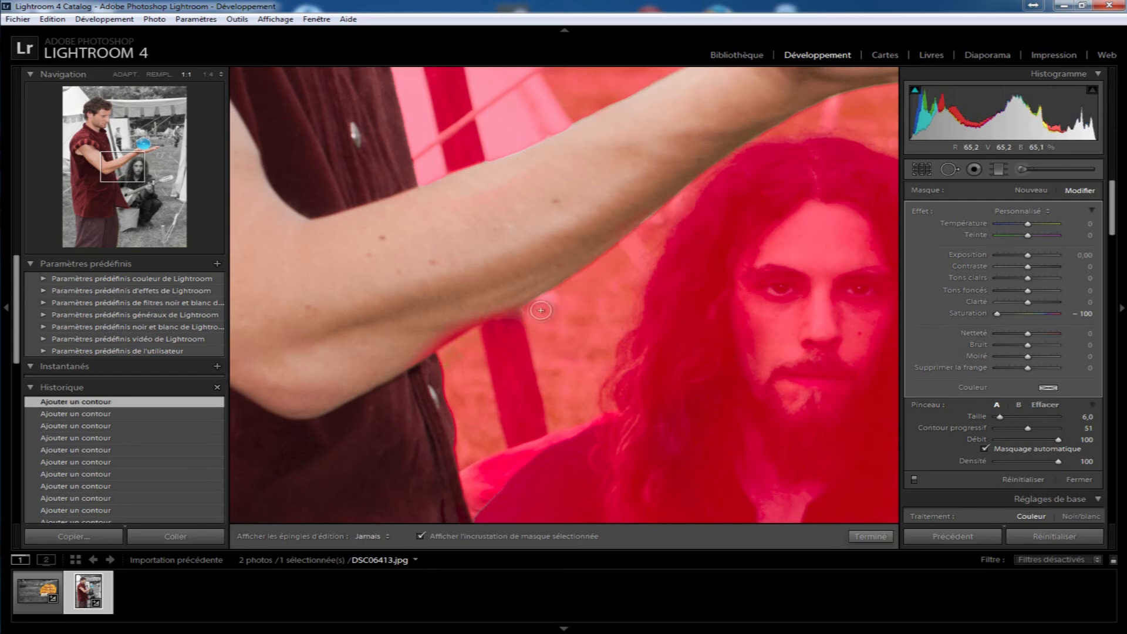
key(z)
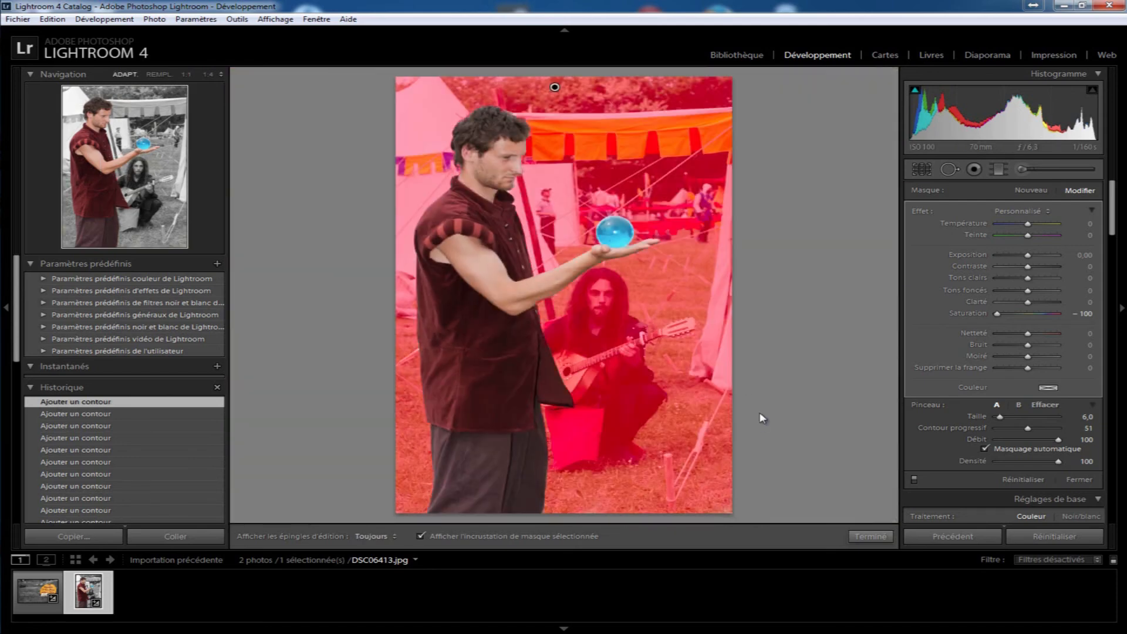
click(871, 536)
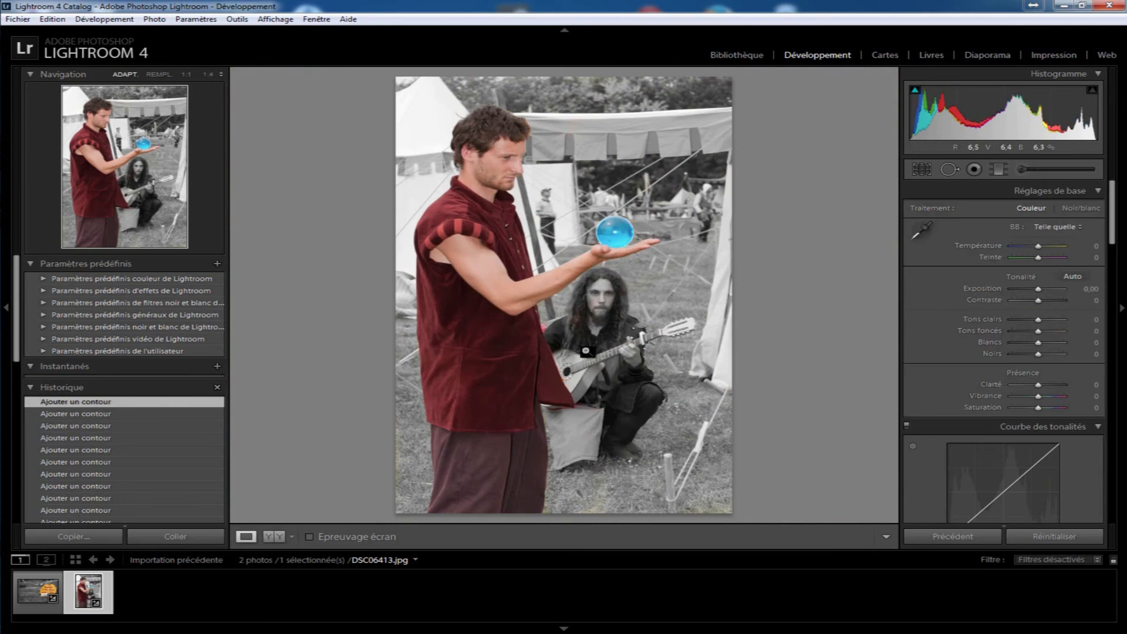
- Reopen the background desaturation adjustment and mask the leftover red patch between the man's shirt and the guitarist's shoulder with the size 6.0 brush
click(542, 330)
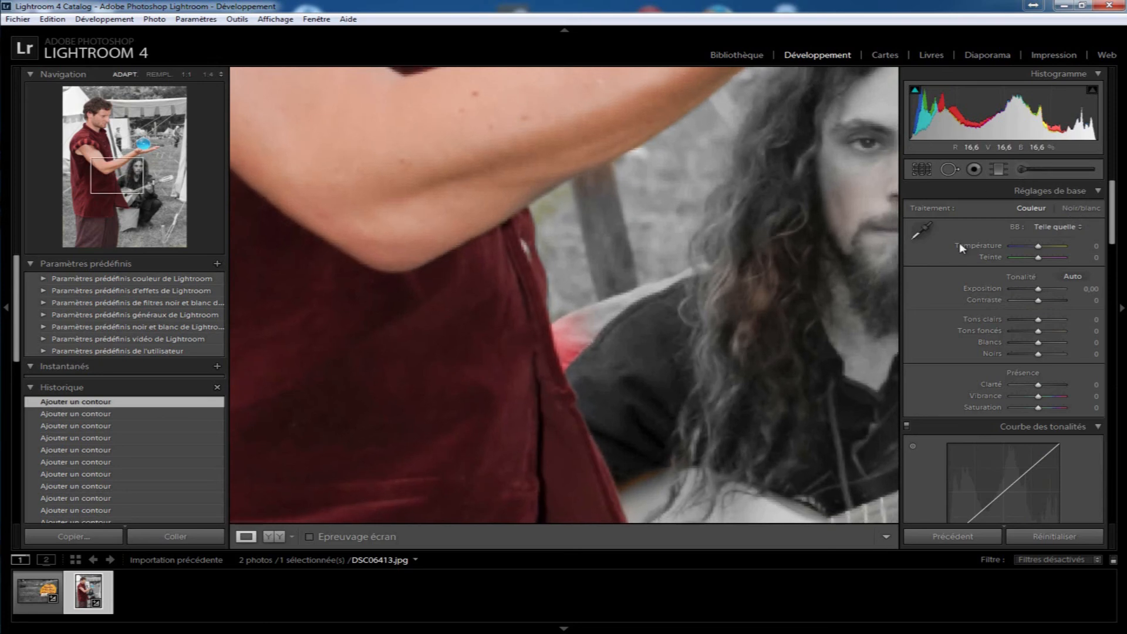
key(z)
click(1034, 171)
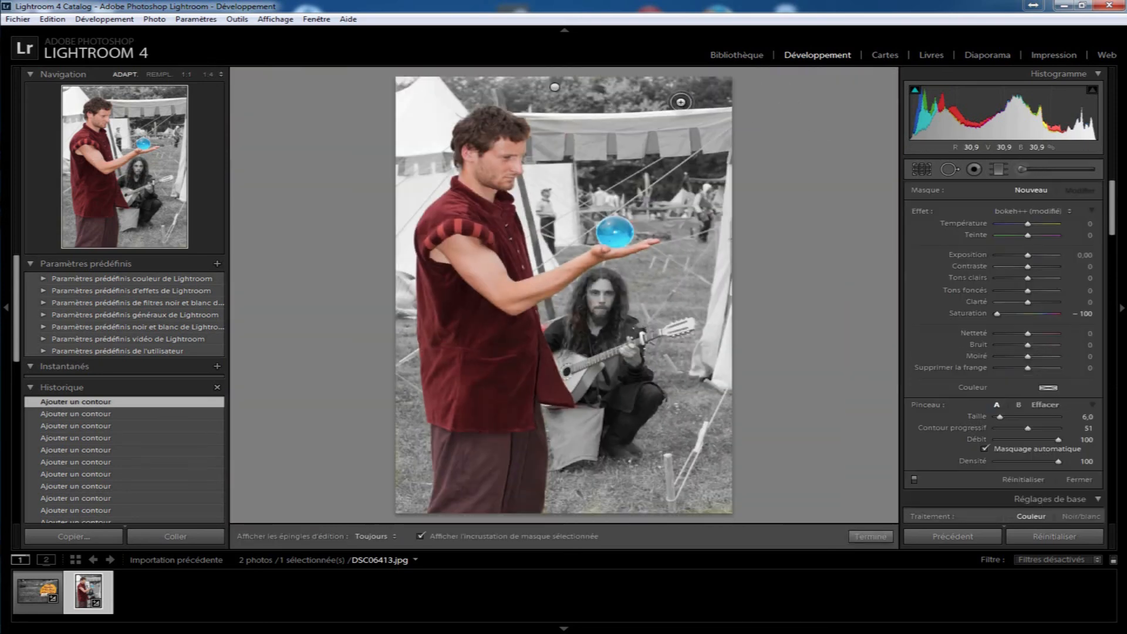
click(554, 86)
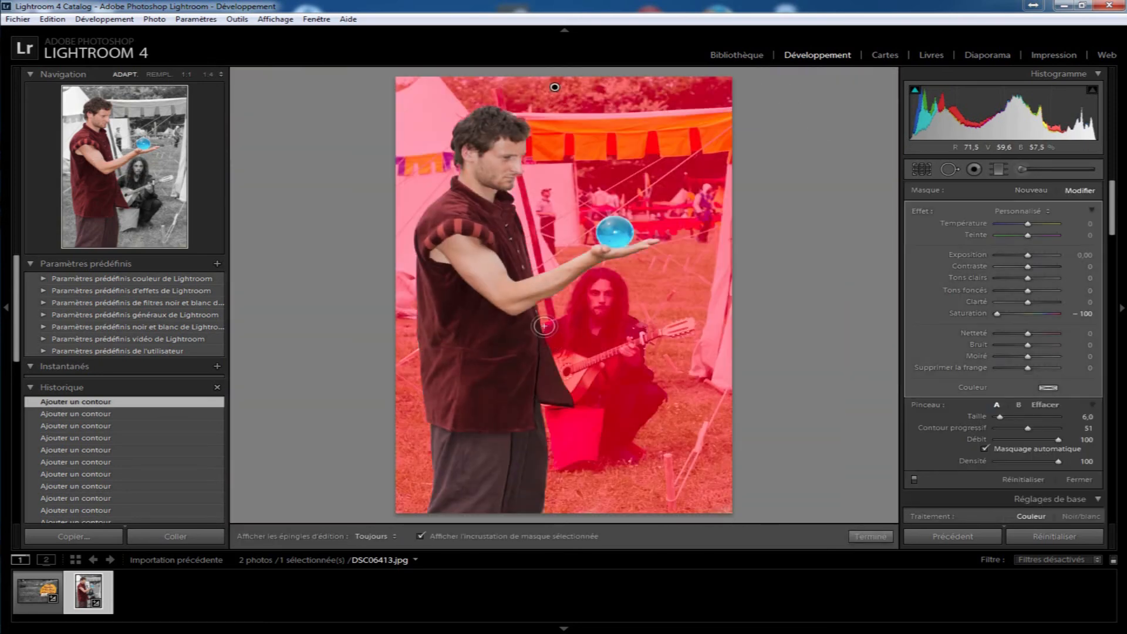
key(z)
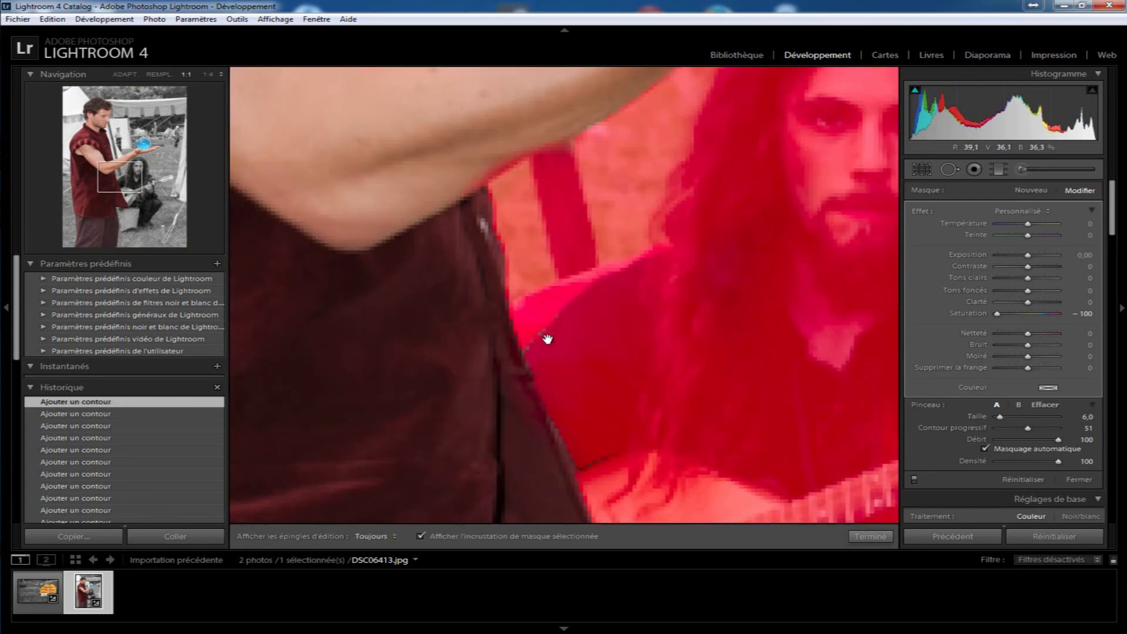
key(h)
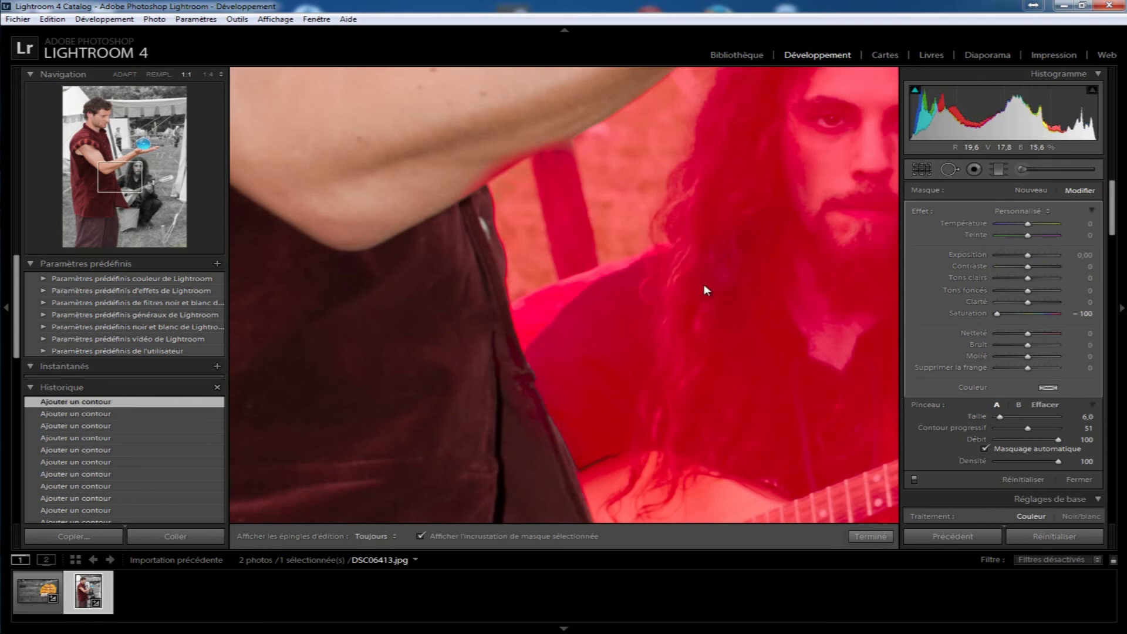
key(z)
- Mask the grass along the photo's bottom edge near the wooden post at brush size 19.0 without automatic masking, and finish the adjustment
key(h)
key(z)
key(bracketright)
key(bracketright)
key(bracketright)
key(bracketright)
key(bracketright)
key(bracketright)
key(bracketright)
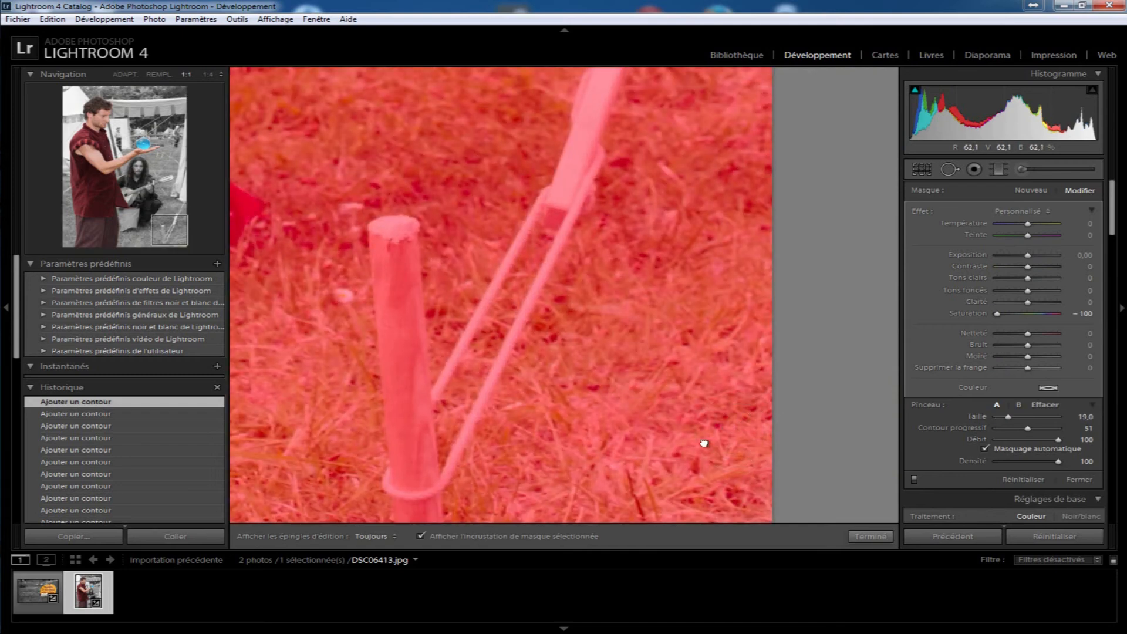
drag(704, 444, 698, 215)
key(h)
key(h)
click(984, 449)
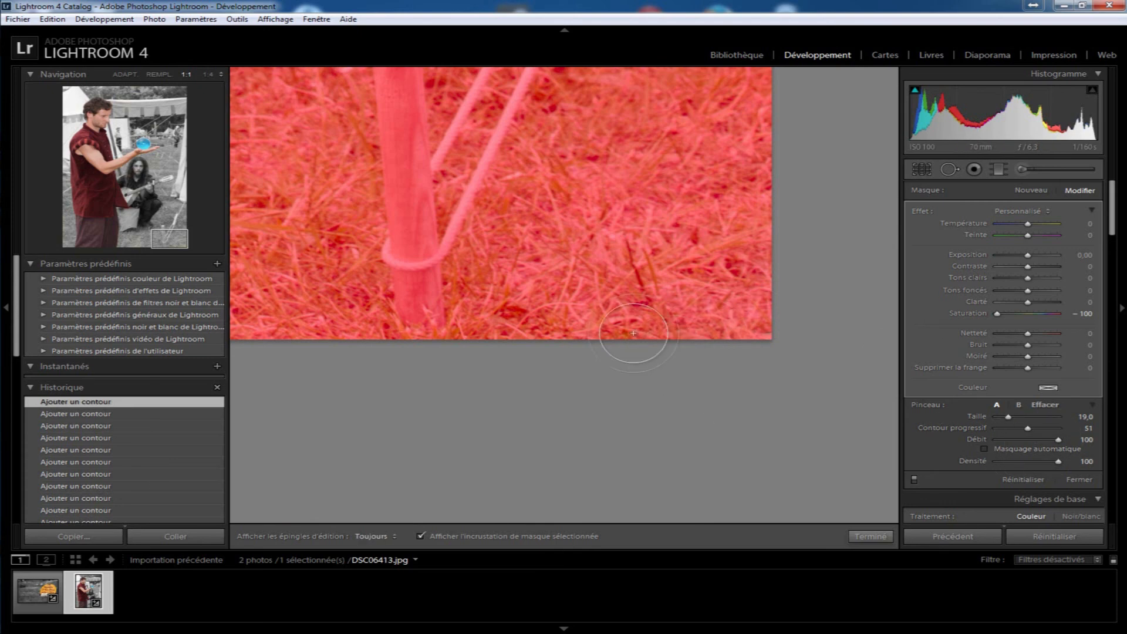
key(h)
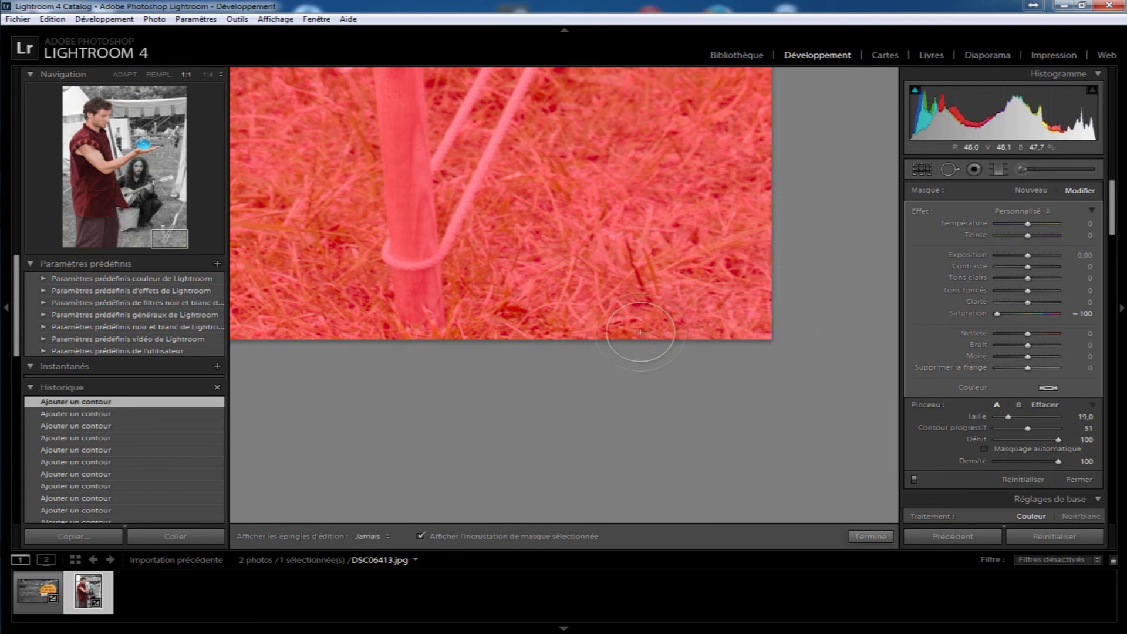
click(707, 309)
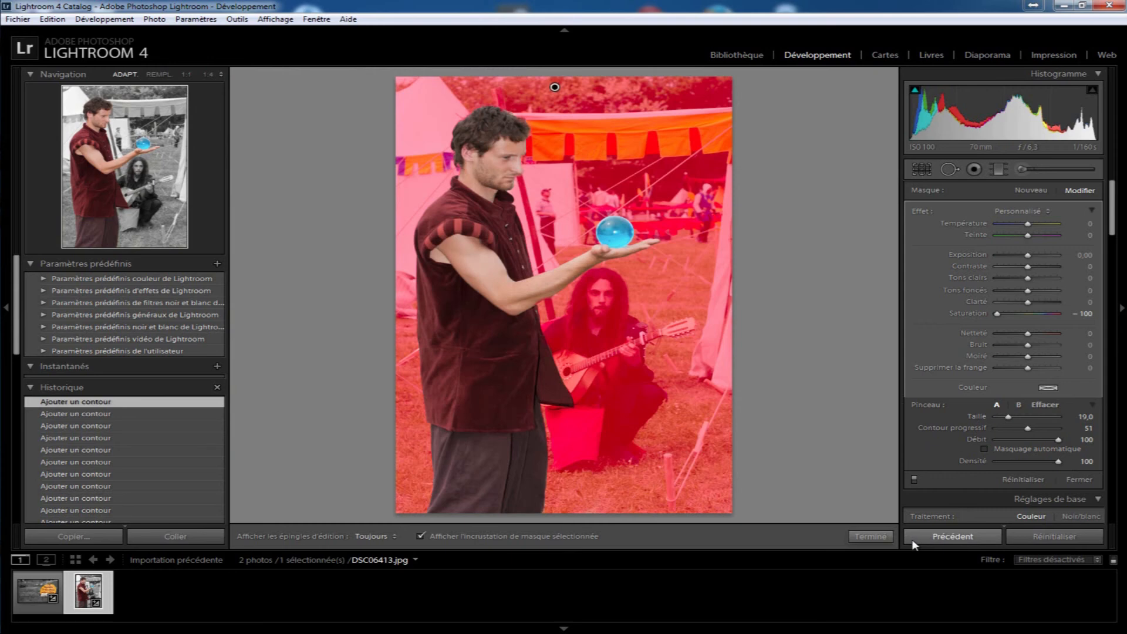
click(875, 536)
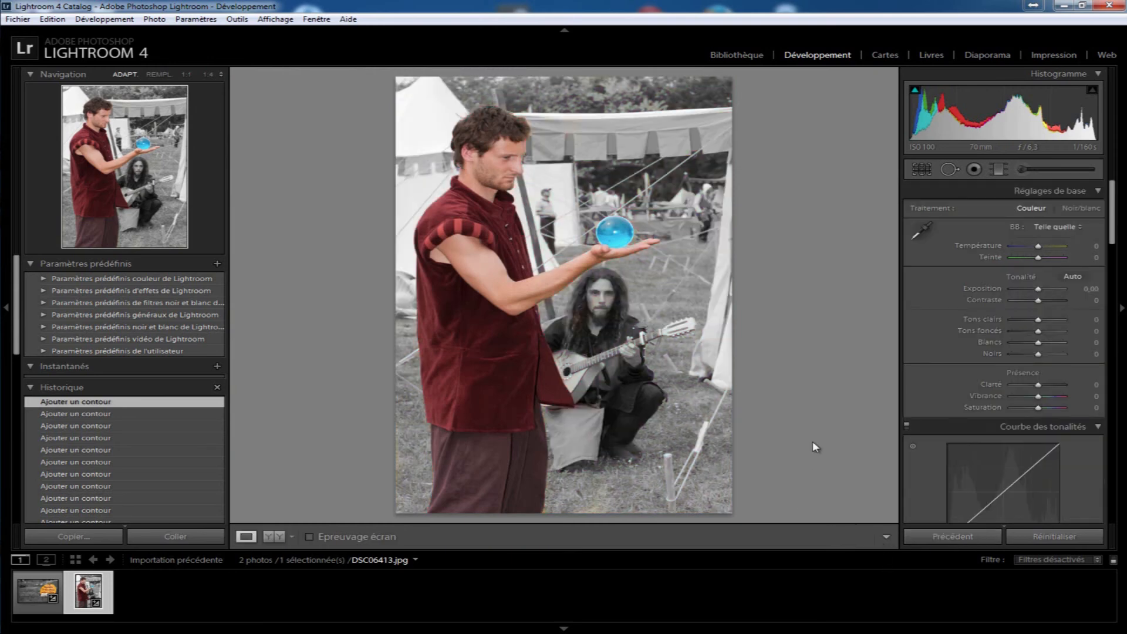
- Reopen the background desaturation adjustment and mask the leftover red fringe beneath the man's shirt hem, beside the guitar, with the size 8.0 brush
click(570, 416)
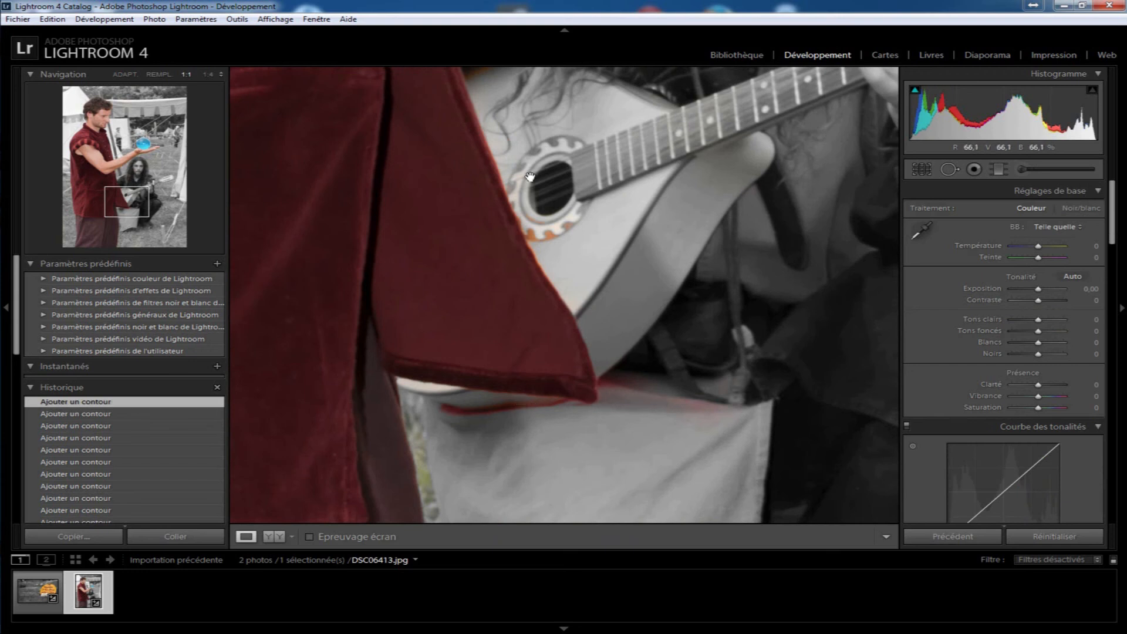
click(705, 335)
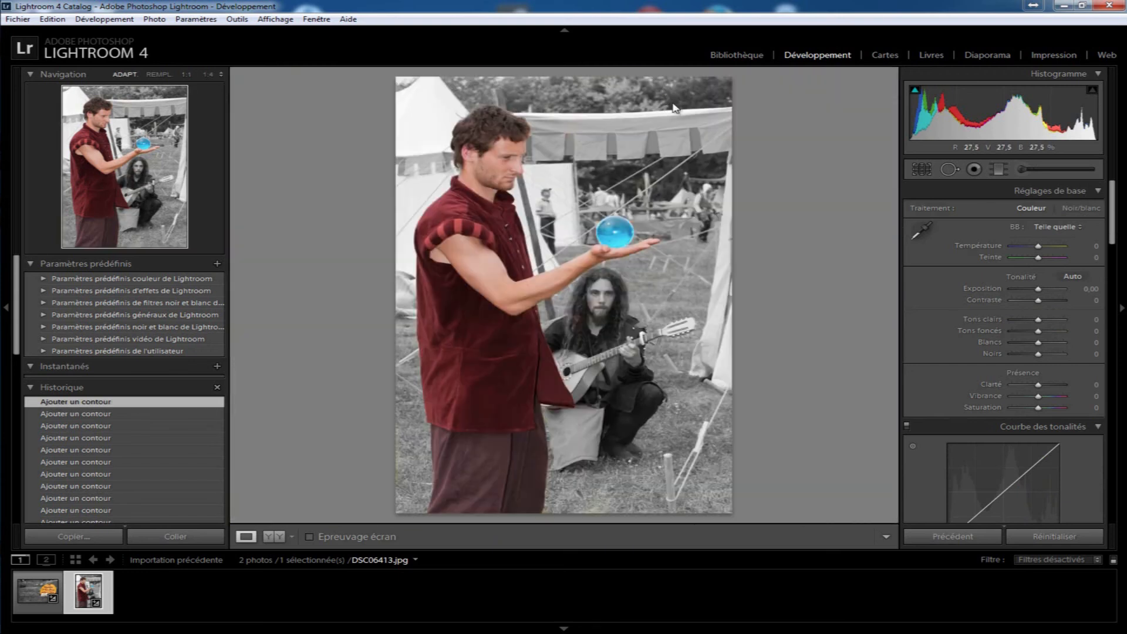
click(1026, 170)
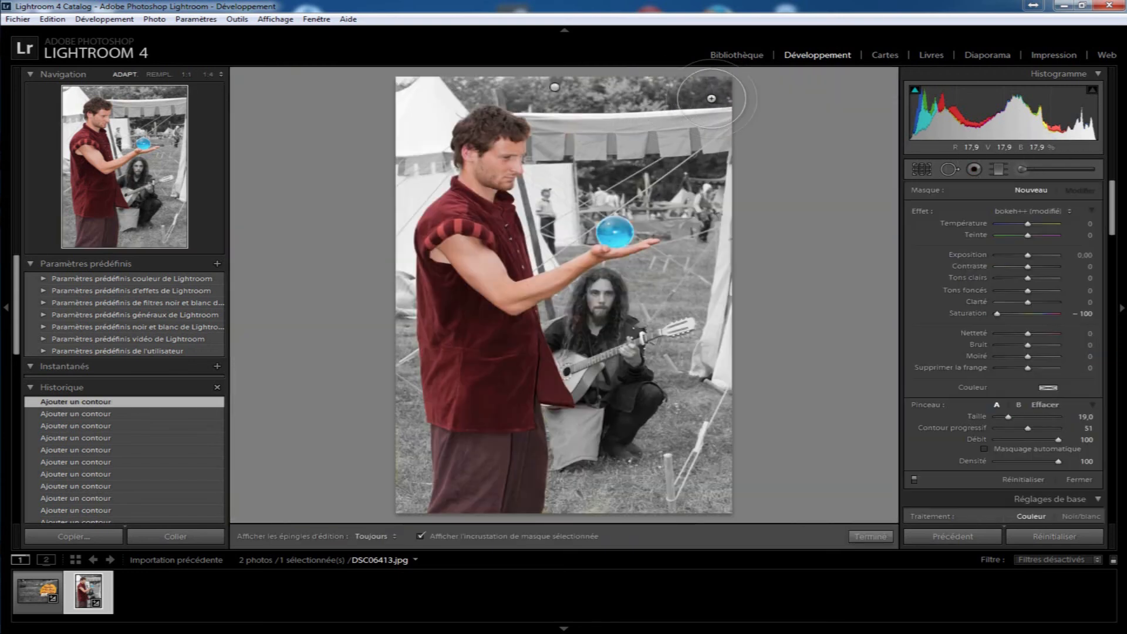
click(555, 90)
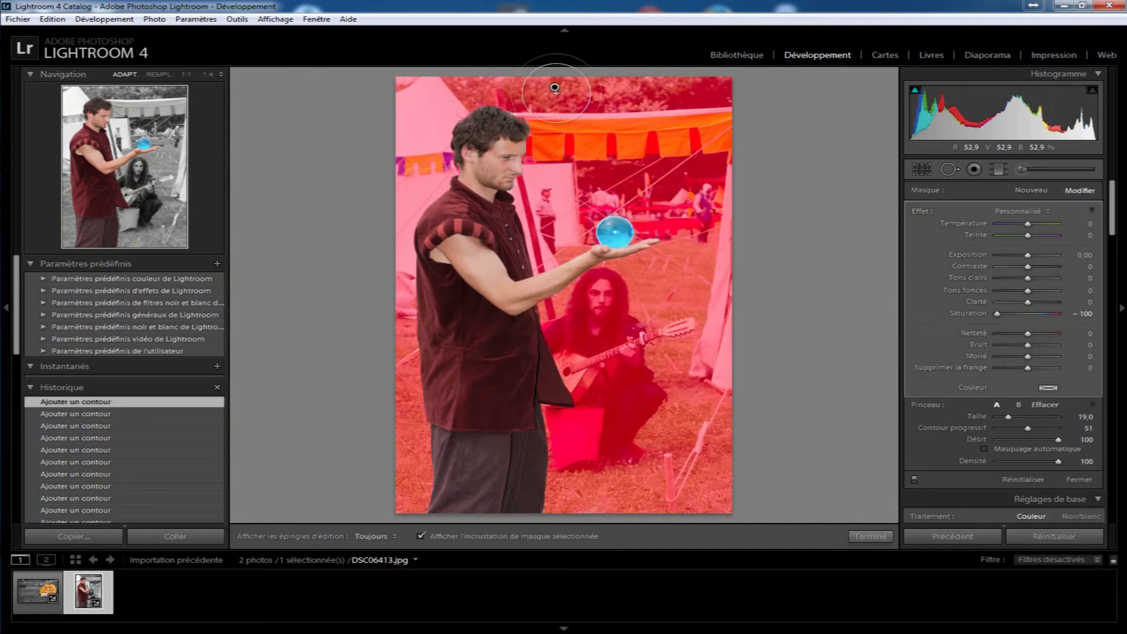
click(585, 399)
scroll(426, 454, down, 4)
drag(343, 408, 427, 419)
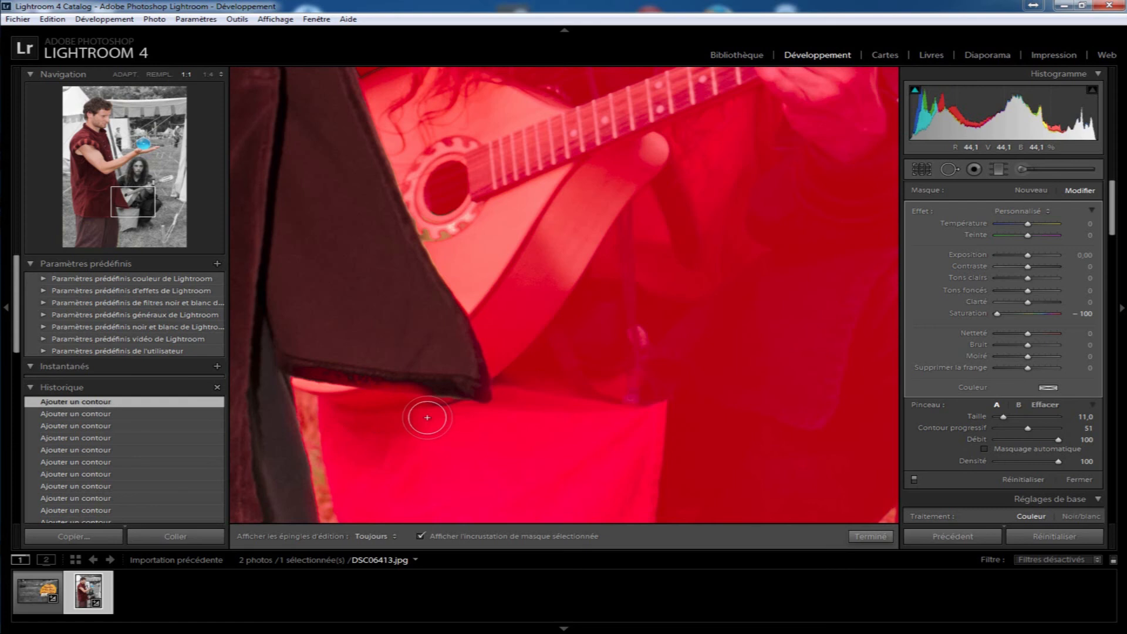
key(ctrl+z)
scroll(394, 417, down, 2)
drag(343, 409, 458, 415)
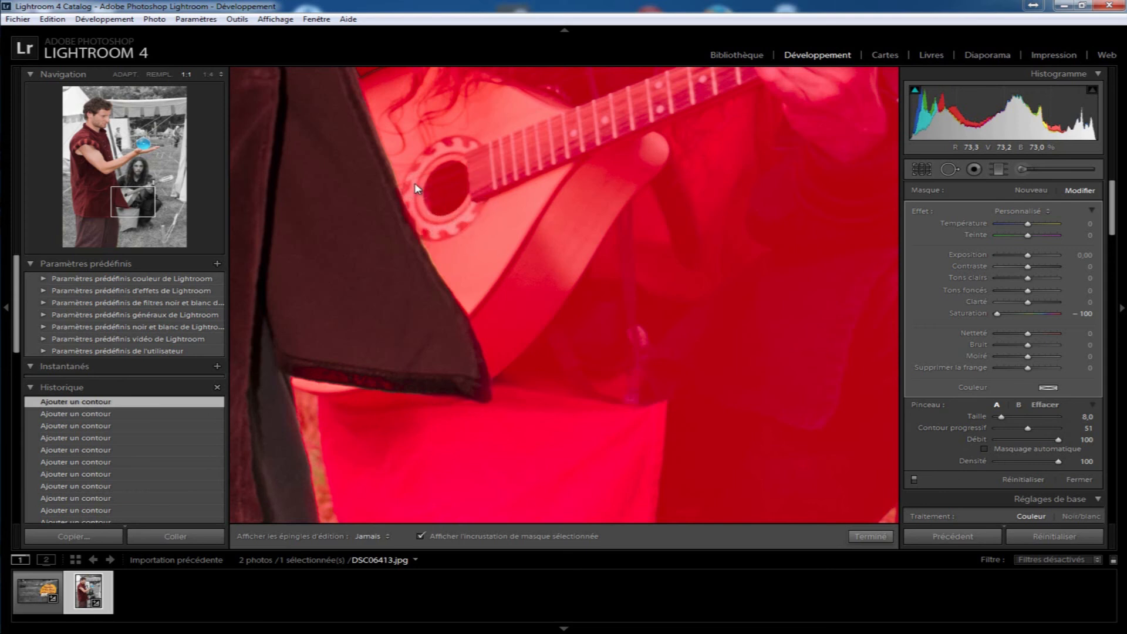
- Erase the mask along the lower edge of the man's shirt hem with the size 3.0 eraser and finish the brush adjustment
key(h)
click(1045, 404)
key(h)
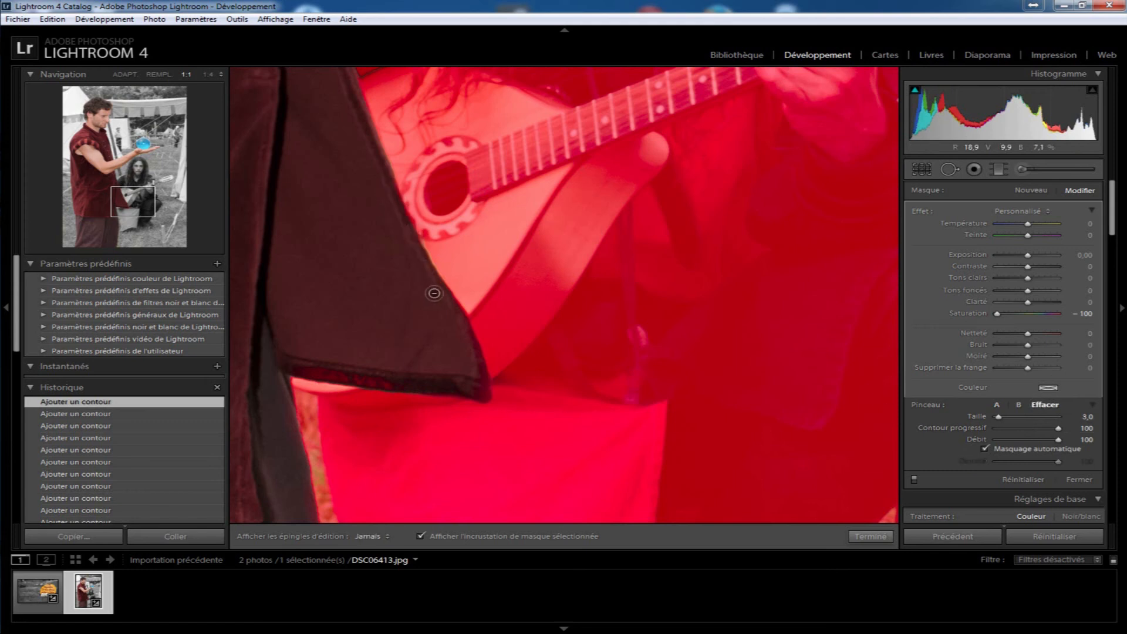
mouse_move(418, 384)
mouse_down()
mouse_move(296, 371)
mouse_move(427, 385)
mouse_move(297, 368)
mouse_move(354, 372)
mouse_up()
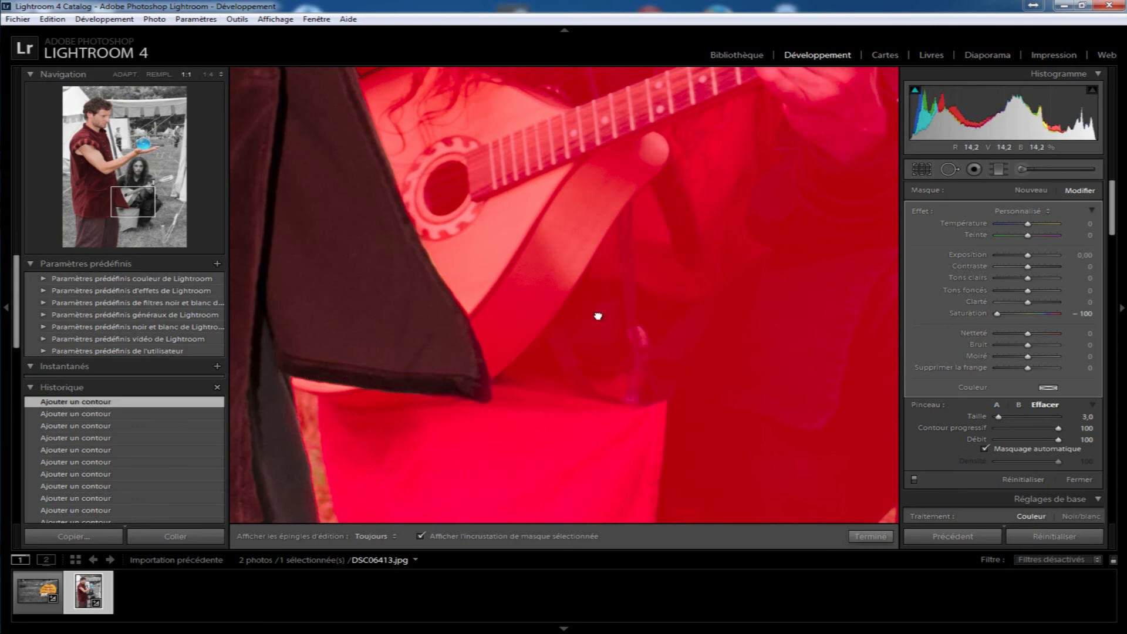
key(z)
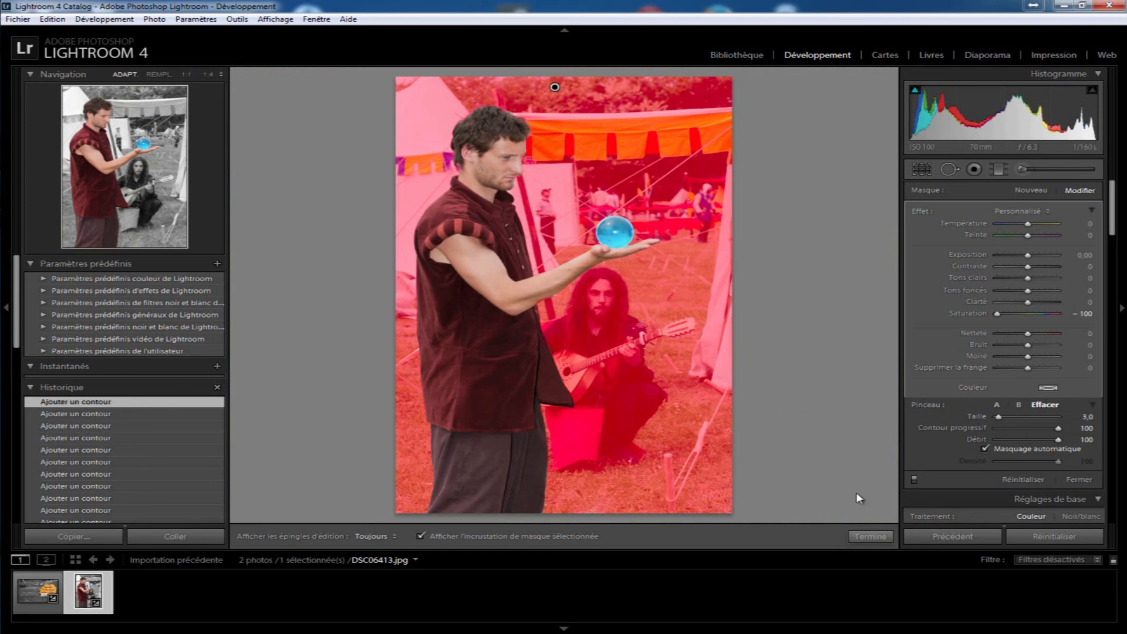
click(876, 538)
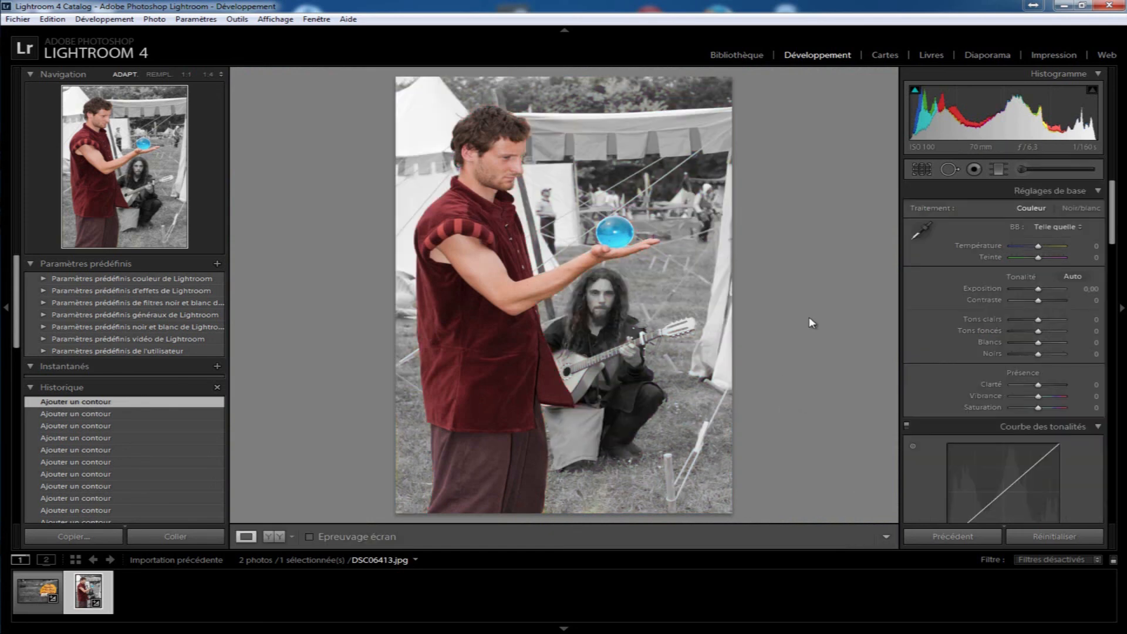
- Reopen the background adjustment, mask the leftover orange patch beside the blue ball with the size 8.0 brush, and finish the adjustment
click(616, 226)
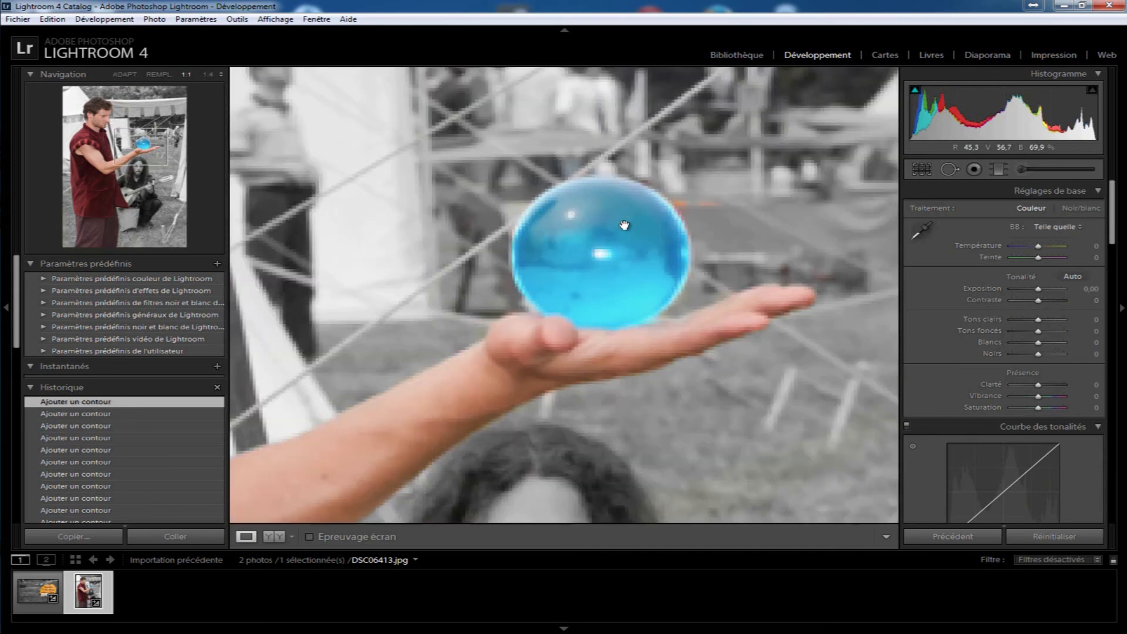
click(798, 179)
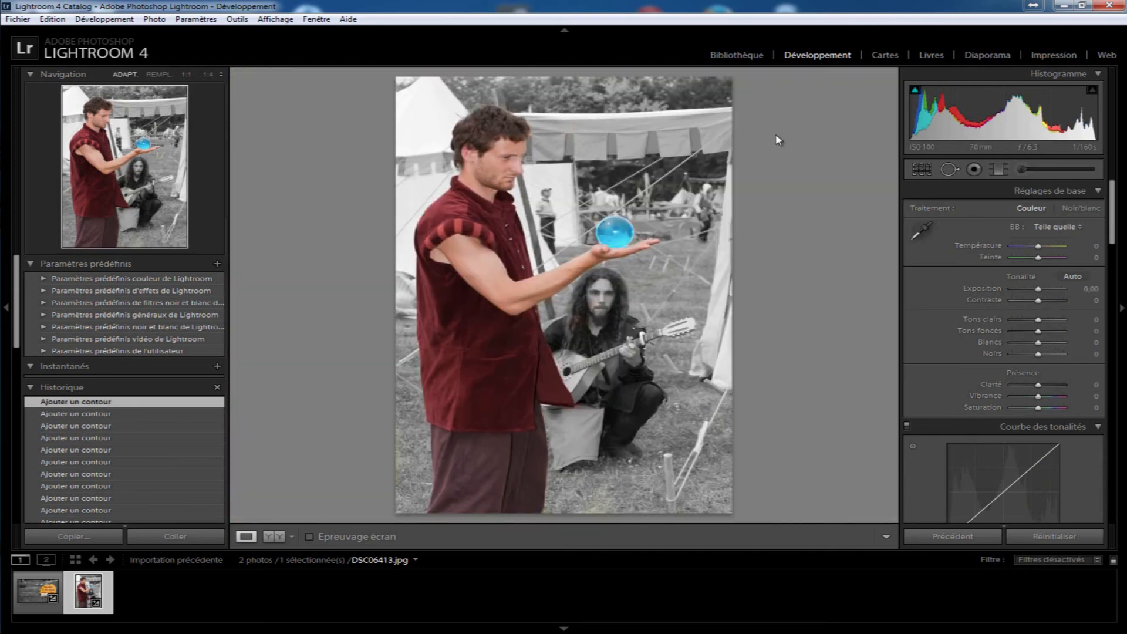
click(1022, 169)
click(554, 87)
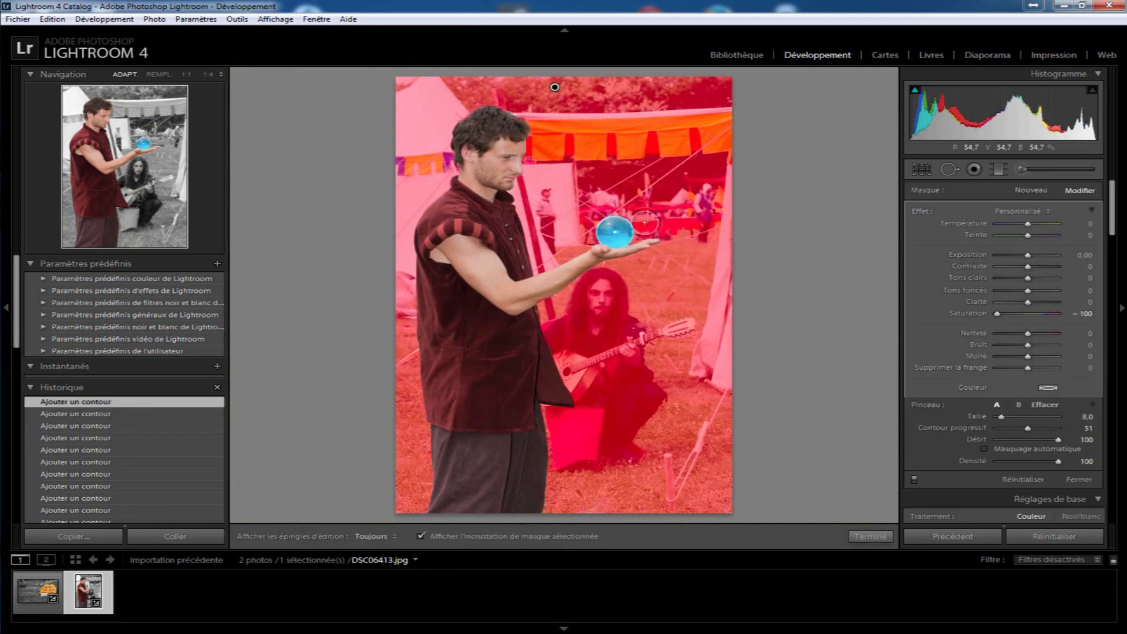
click(642, 220)
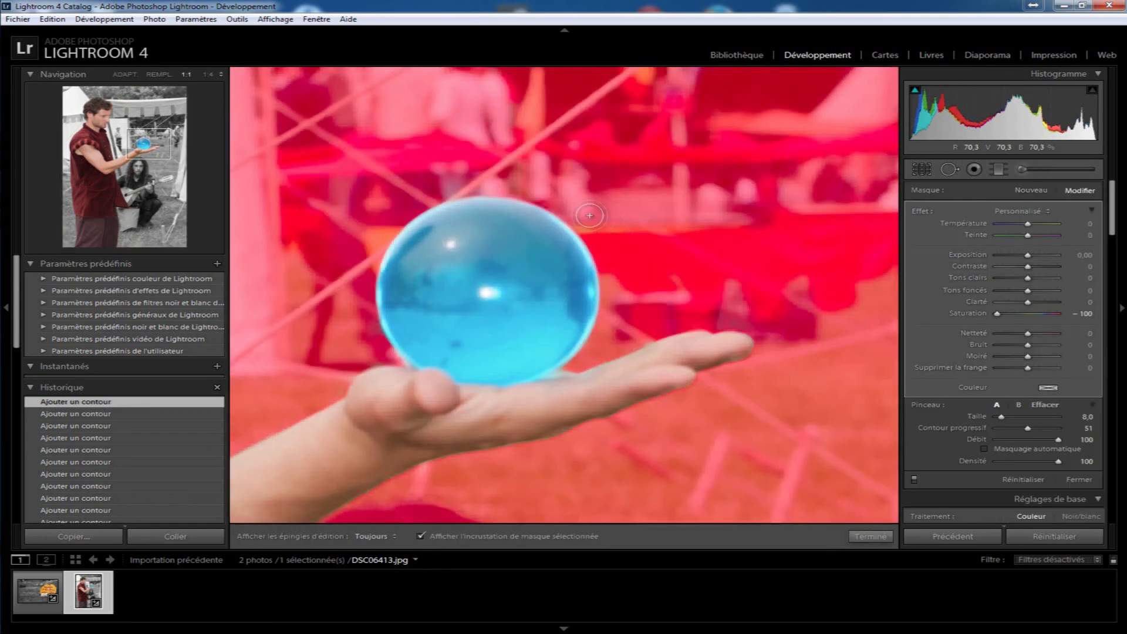
key(h)
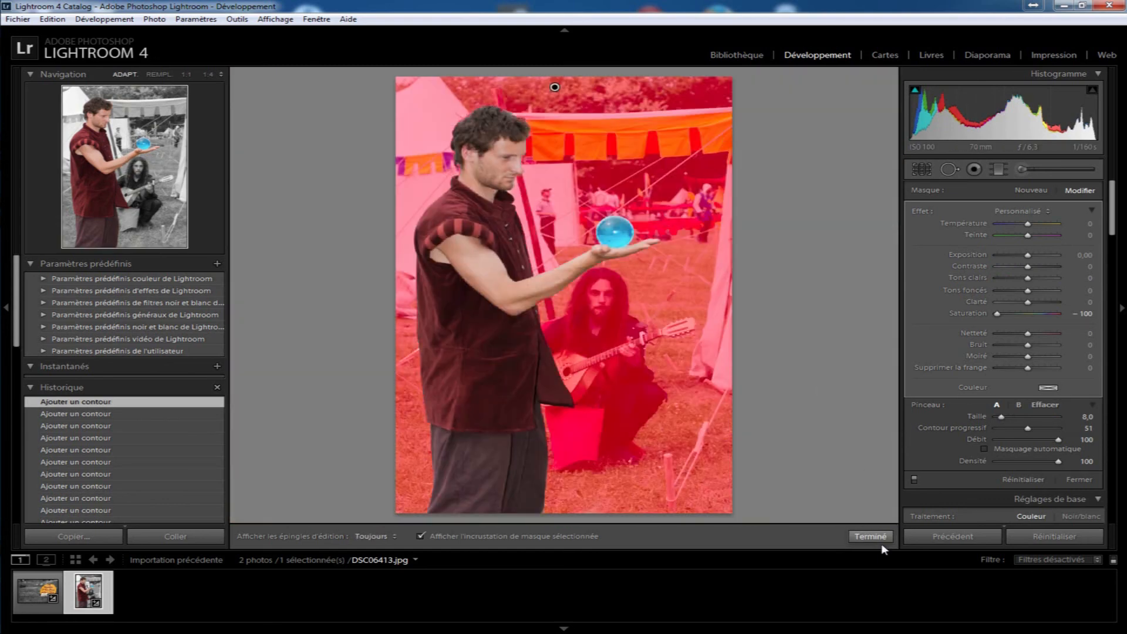
click(870, 536)
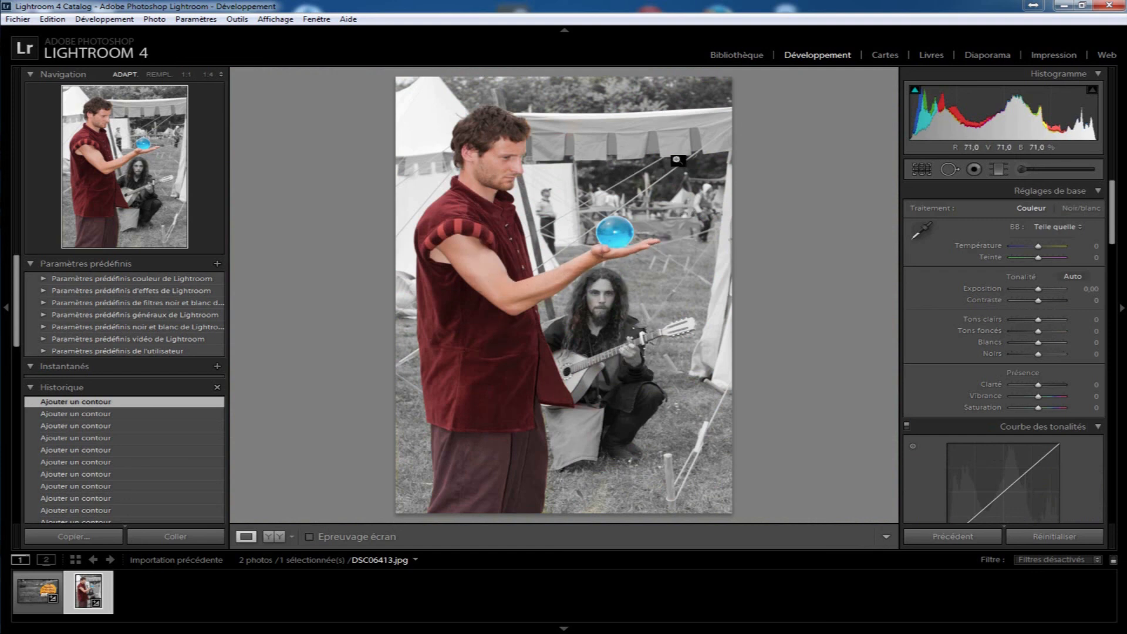
- Show the before and after versions side by side and try clarity and sharpness changes on the background desaturation adjustment
click(272, 536)
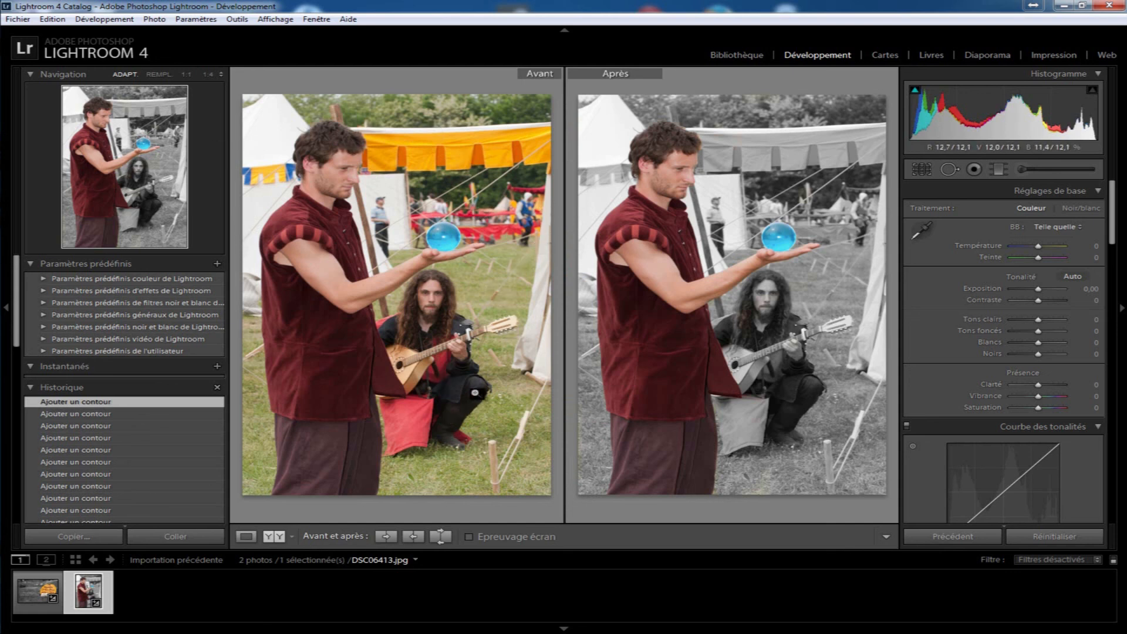
key(k)
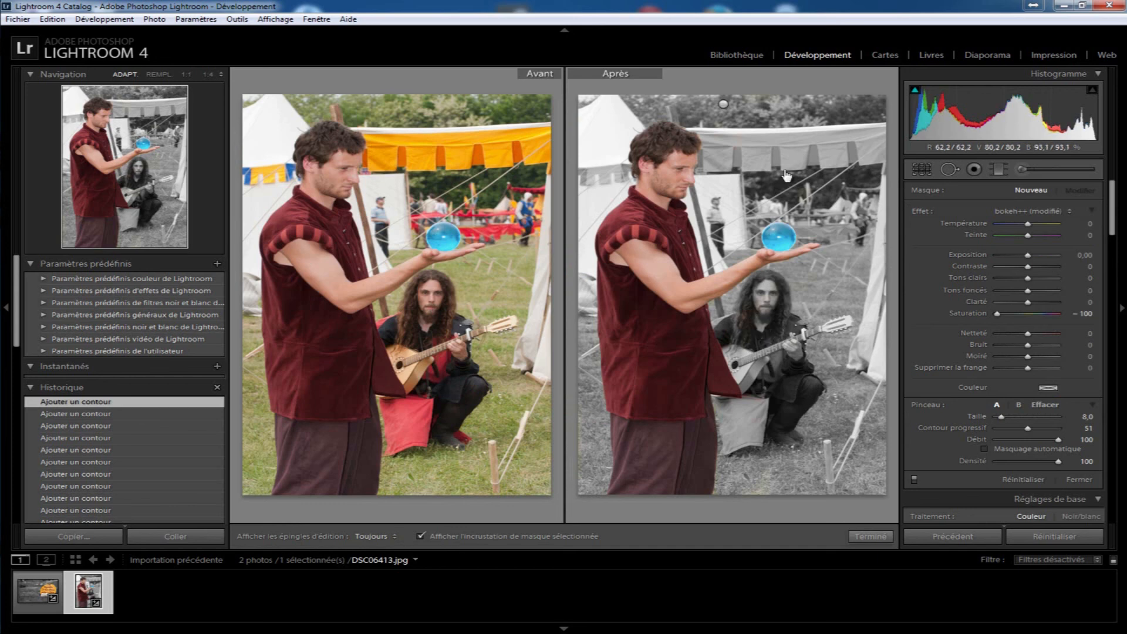
click(725, 103)
key(z)
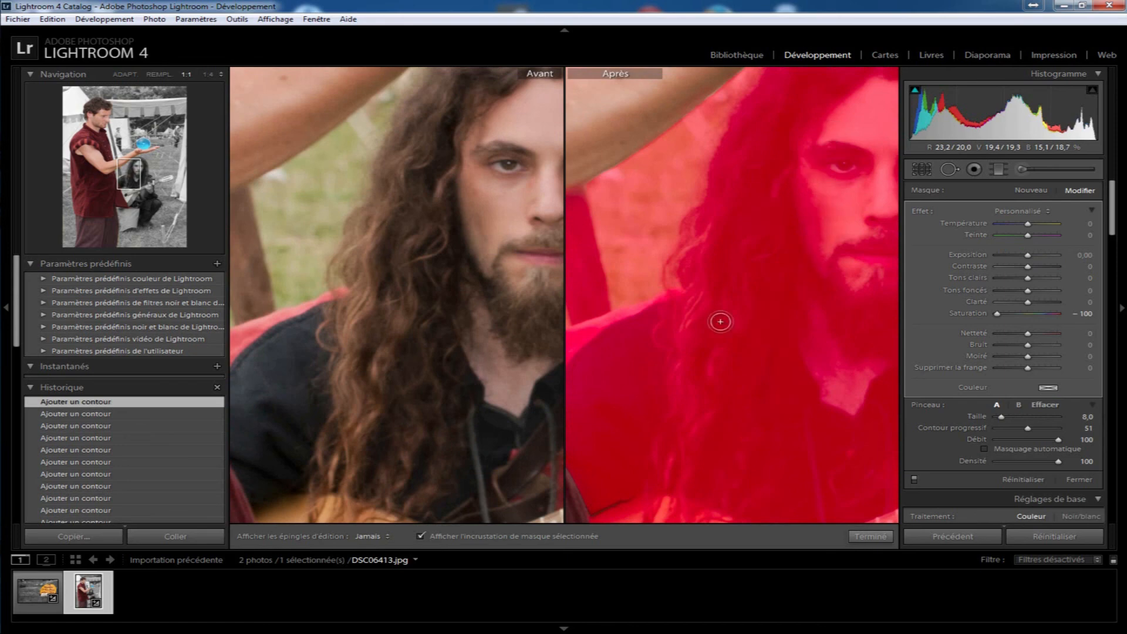
key(z)
click(870, 536)
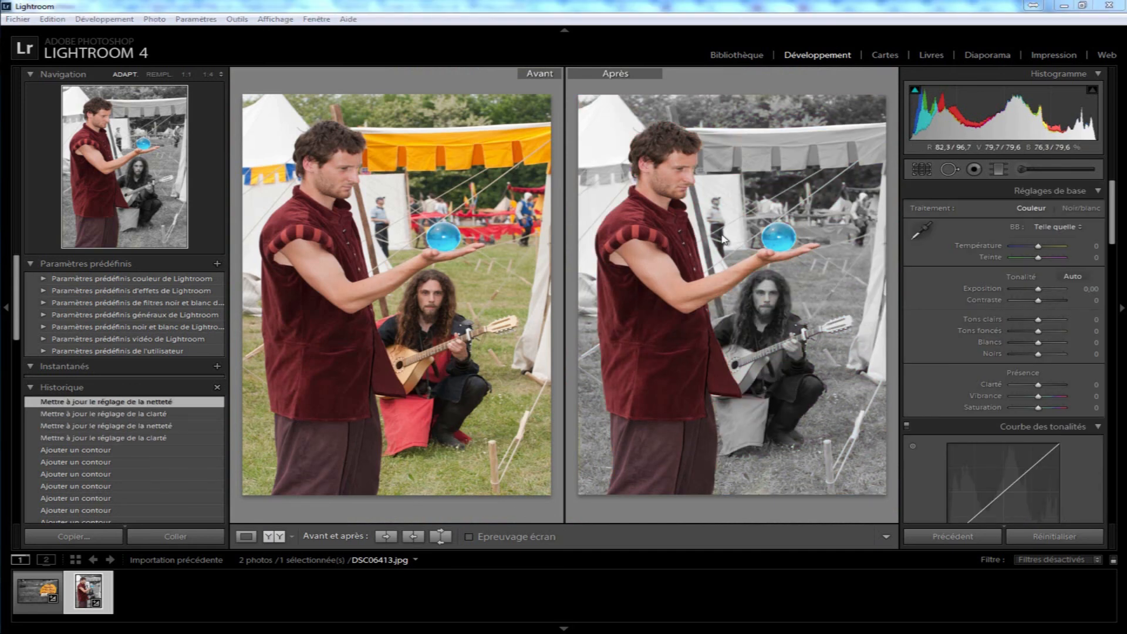
- Reopen the background adjustment, lower its sharpness to about -77, and finish the adjustment
click(1020, 168)
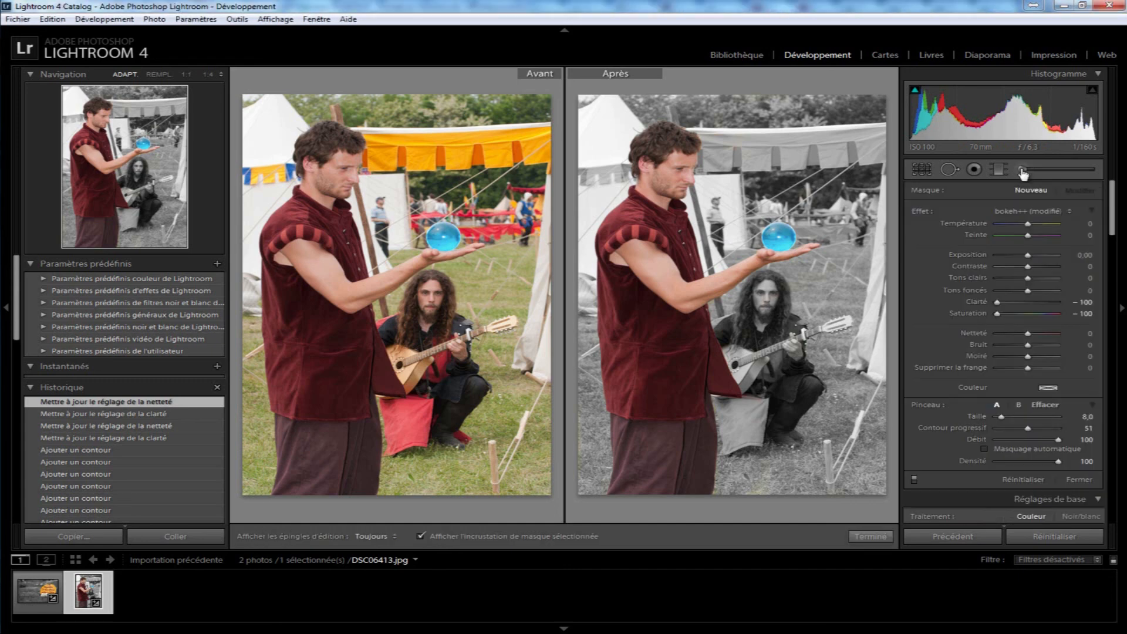
click(724, 104)
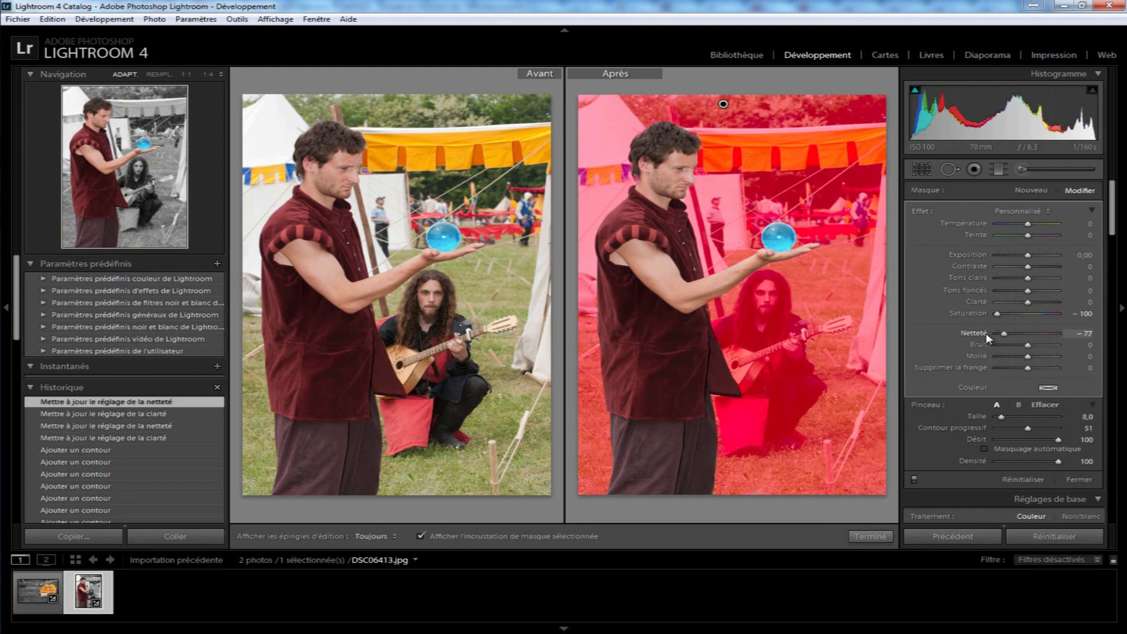
click(870, 536)
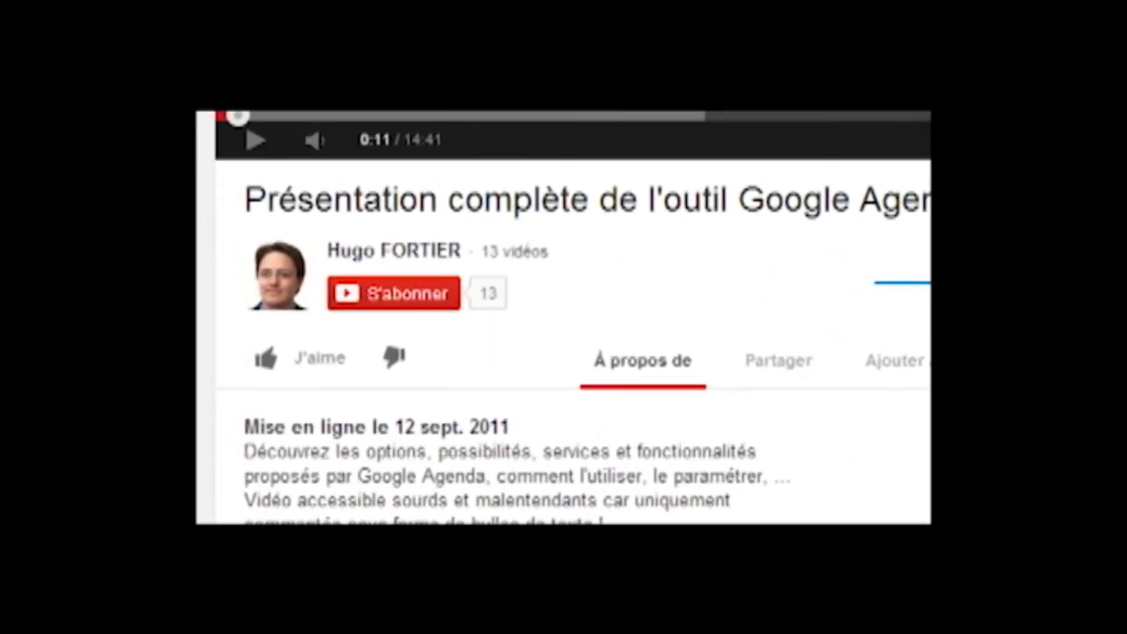
click(289, 323)
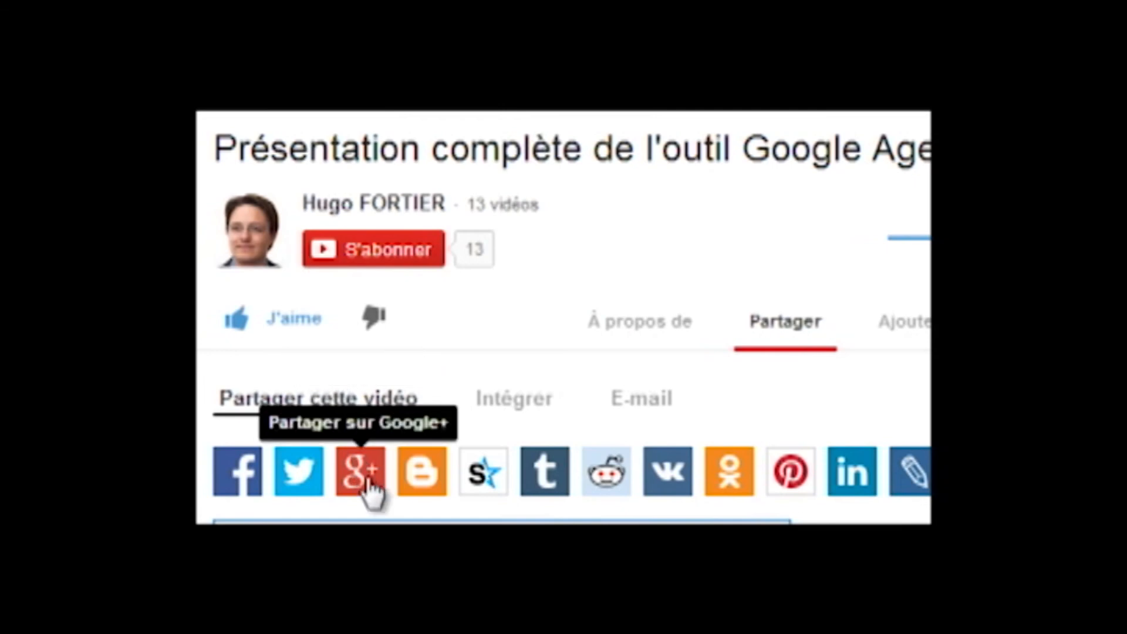